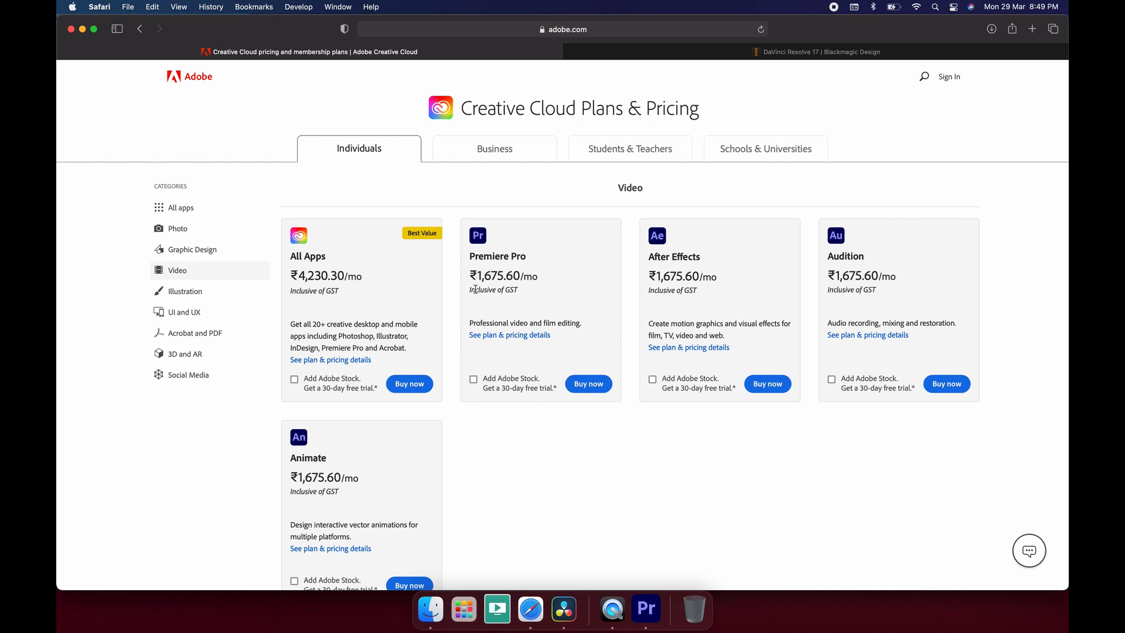
Compare Adobe's Creative Cloud video plan prices with the DaVinci Resolve Studio 17 price on the Blackmagic Design page
left_click(798, 54)
left_click_drag(574, 475, 614, 475)
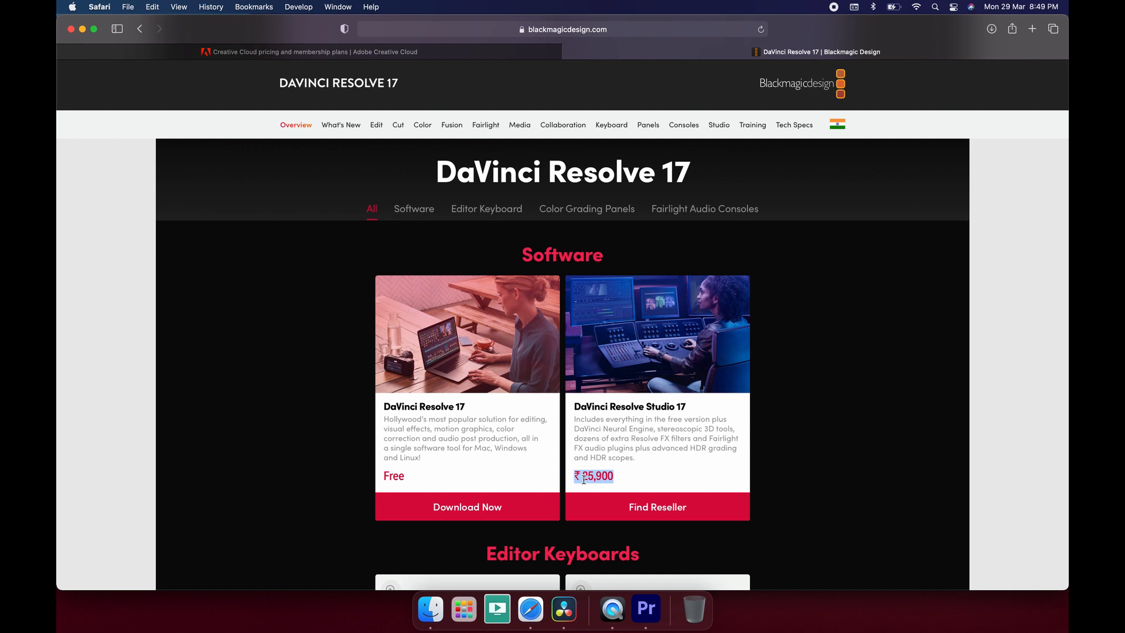
left_click(647, 478)
left_click(508, 54)
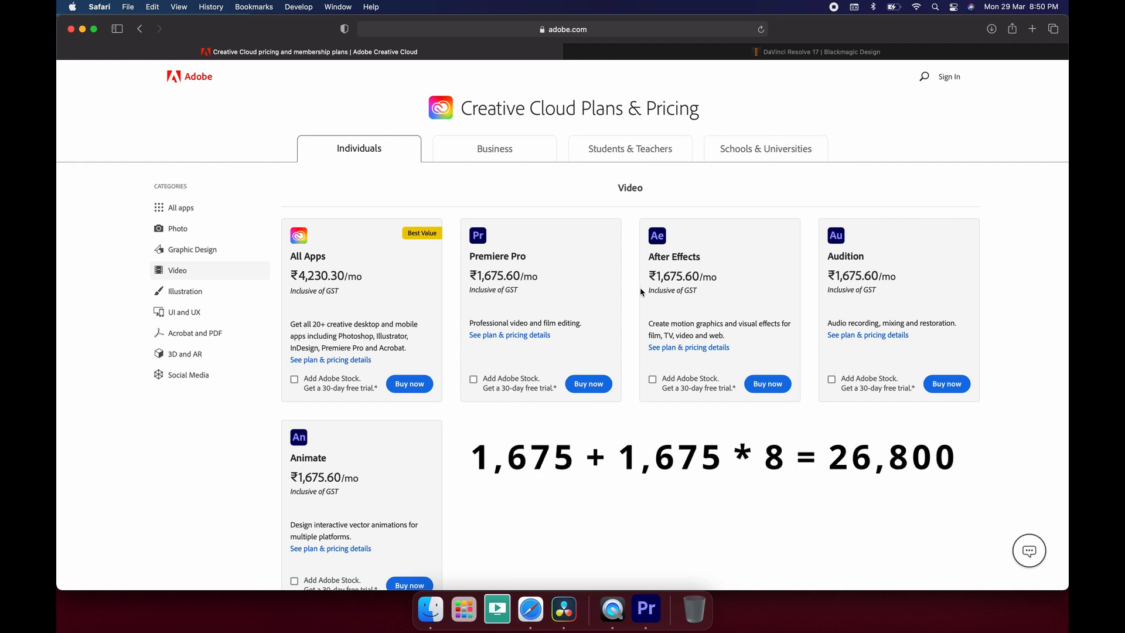
left_click(712, 52)
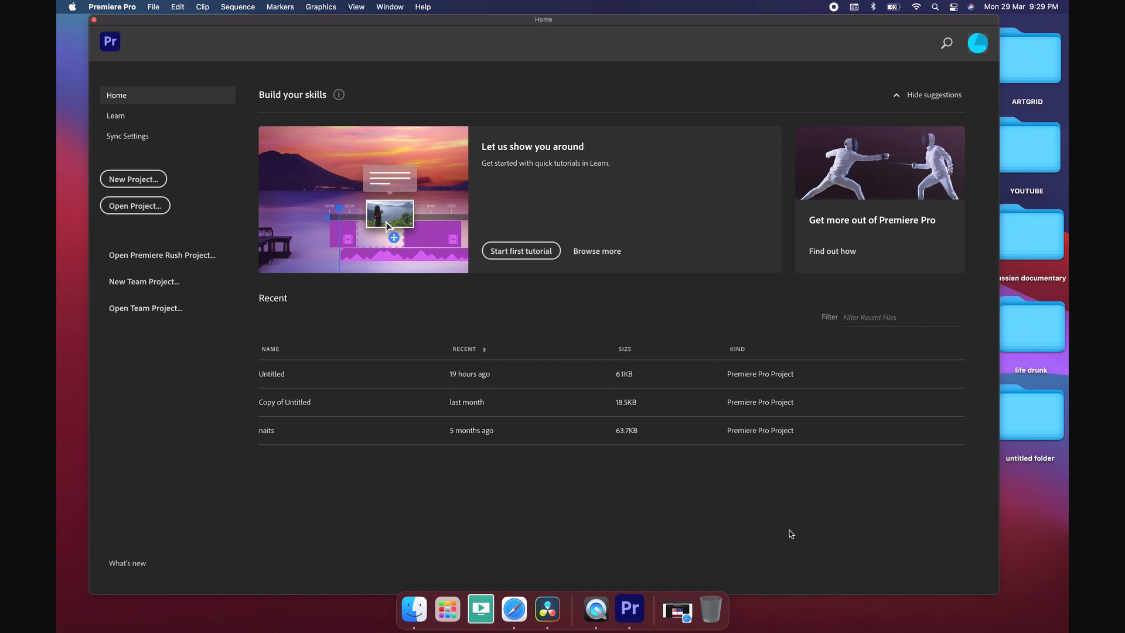
Switch to DaVinci Resolve and open the existing Untitled Project
left_click(550, 610)
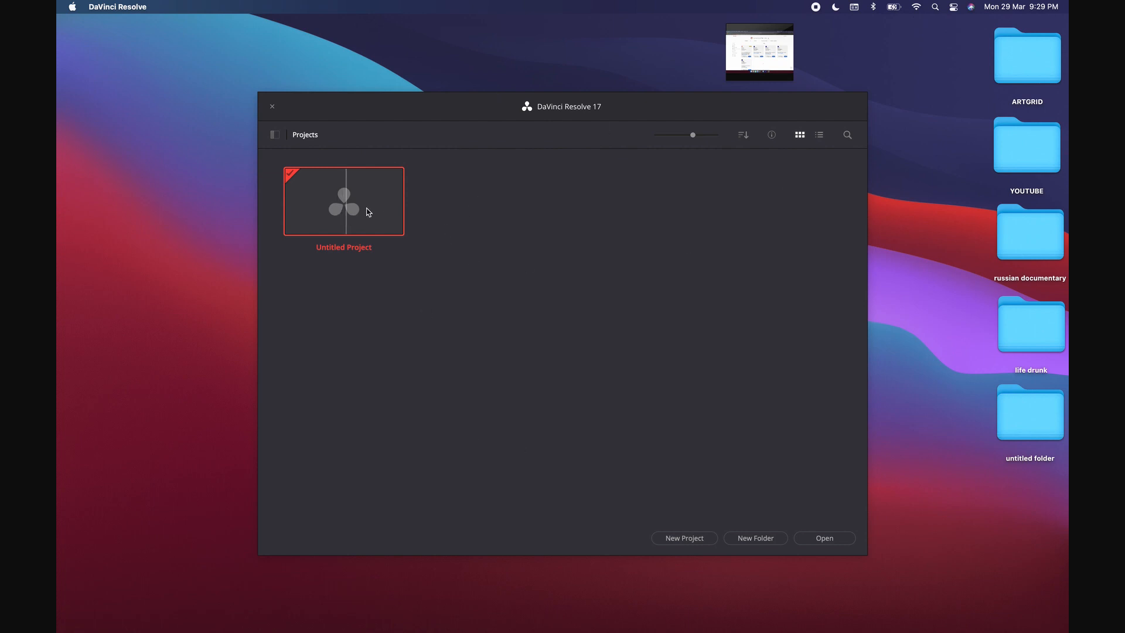
right_click(460, 197)
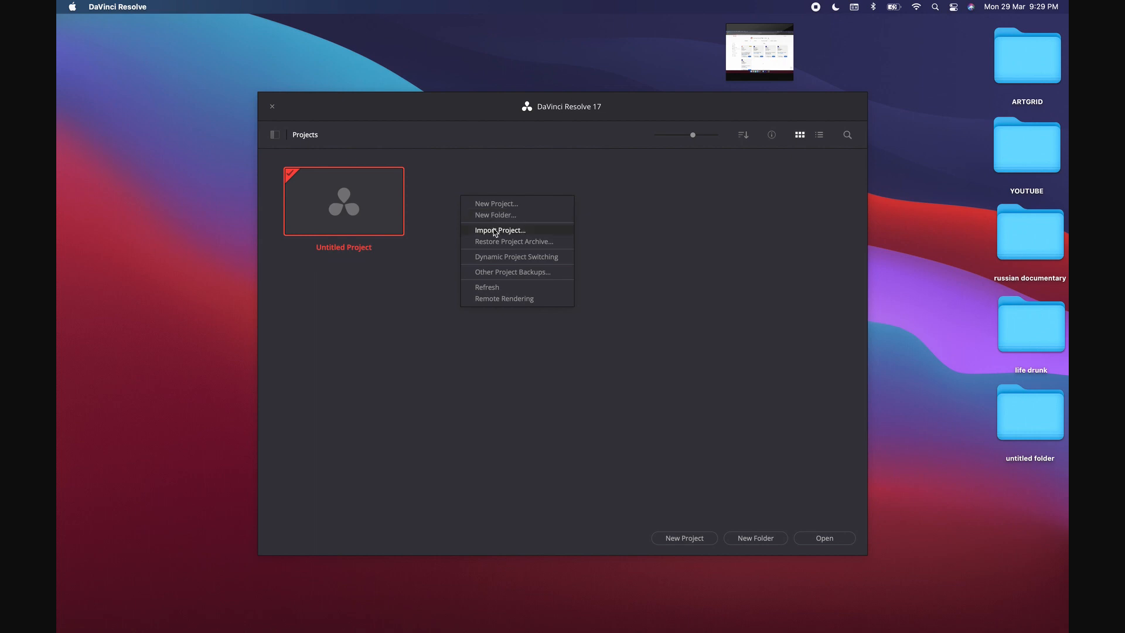
left_click(439, 224)
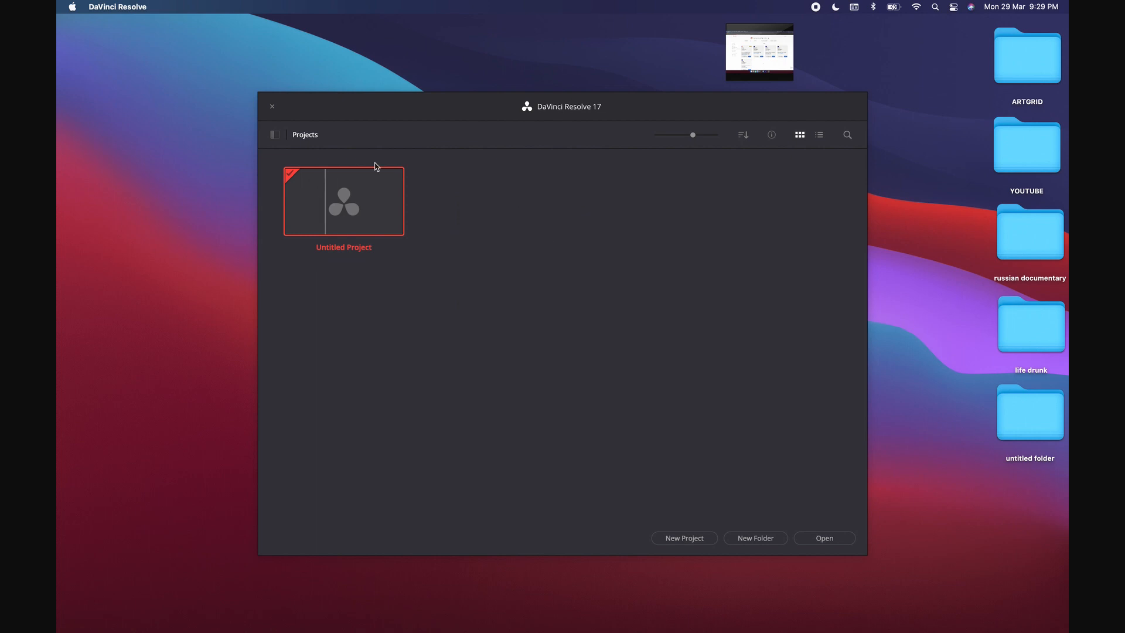
double_click(346, 200)
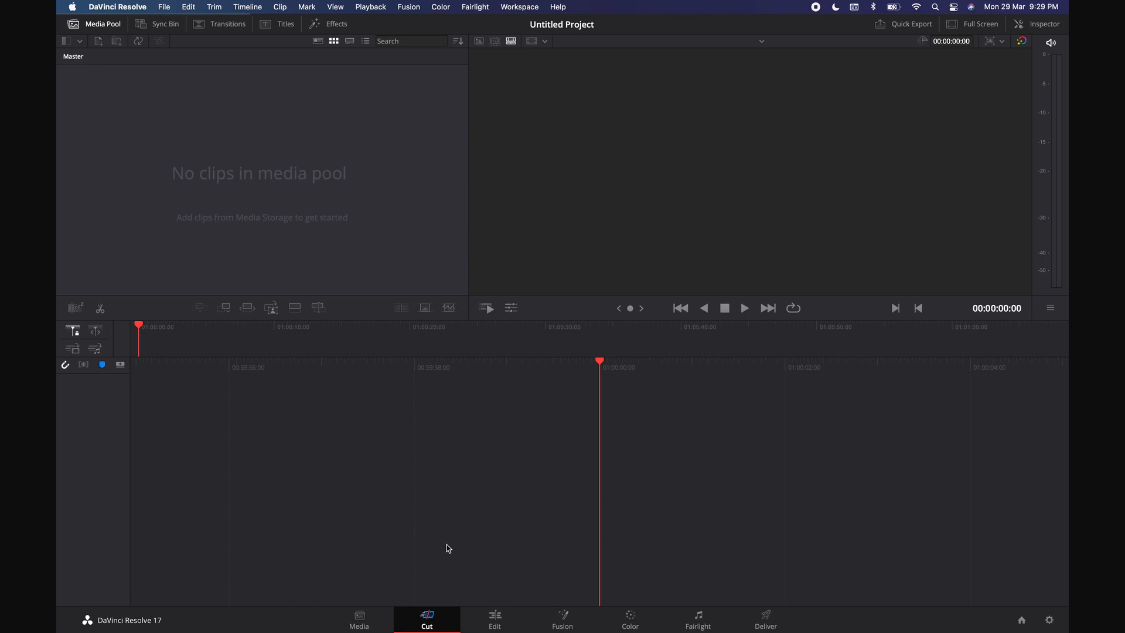
Switch to Premiere Pro, open the recent project Untitled and show it in the Editing workspace
key("F4")
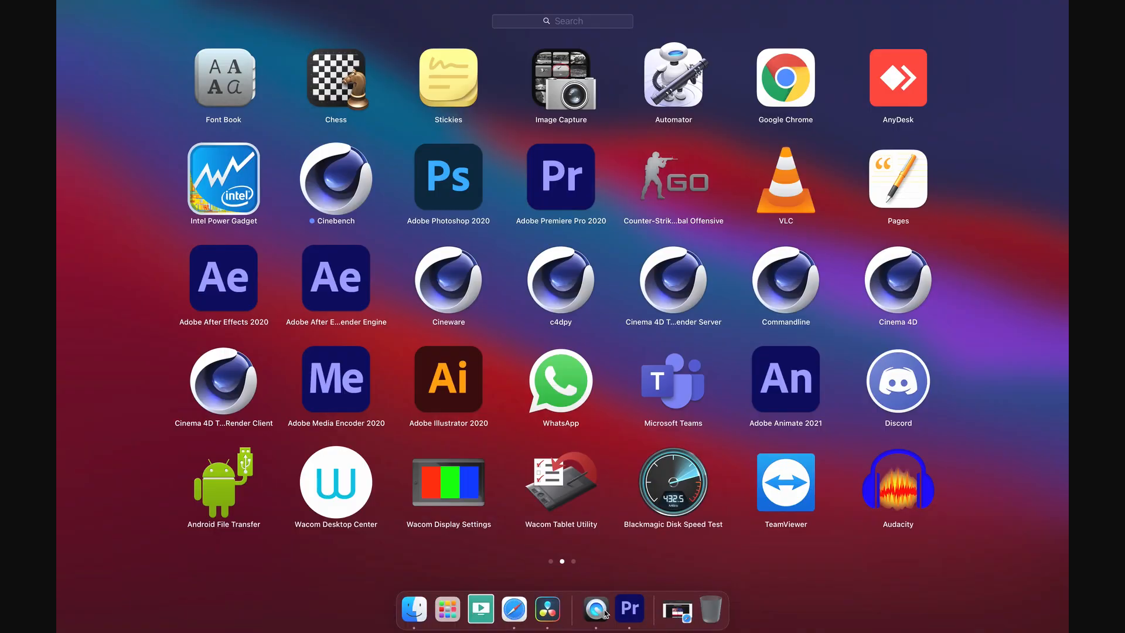
left_click(621, 599)
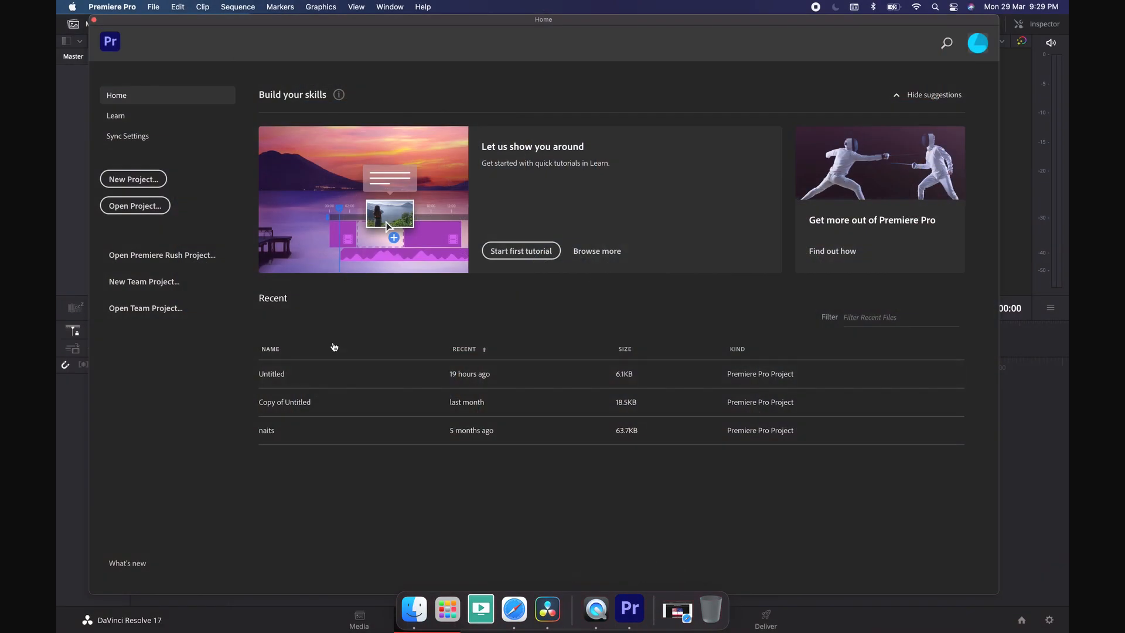
left_click(271, 379)
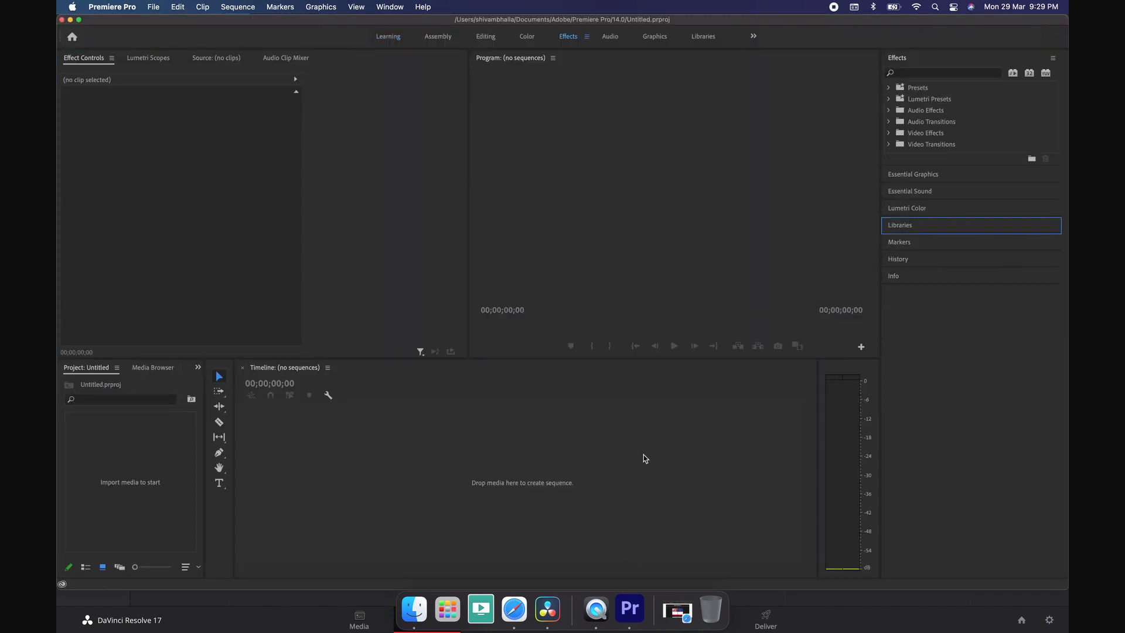
left_click(487, 36)
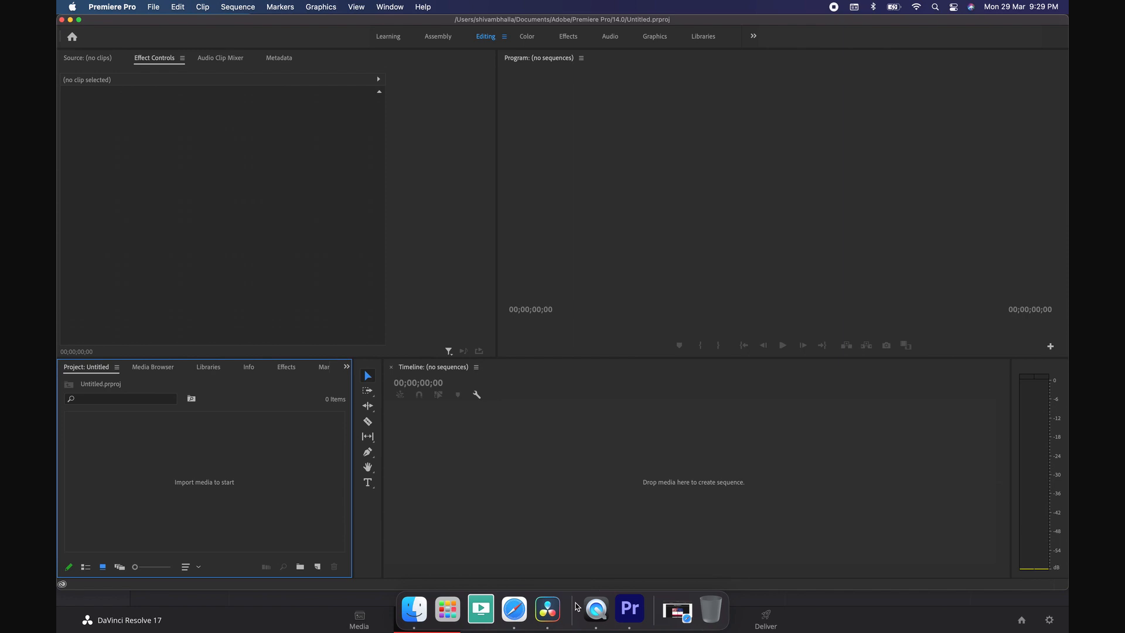
Return to DaVinci Resolve and create a bin named FOOTAGE in the media pool of the Media page
left_click(553, 610)
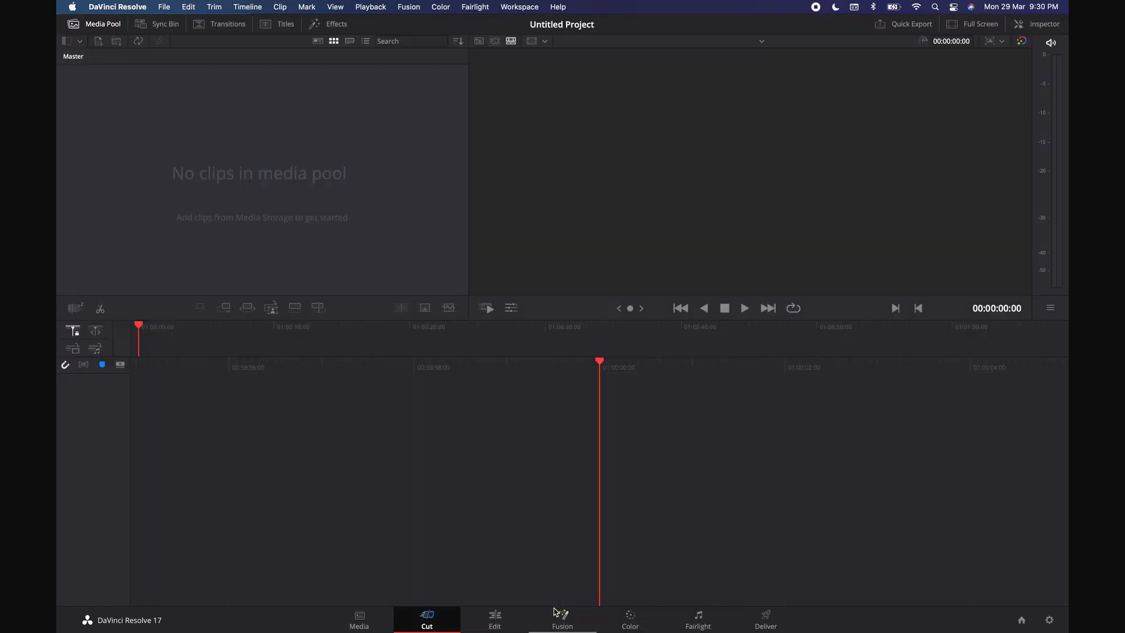
left_click(360, 620)
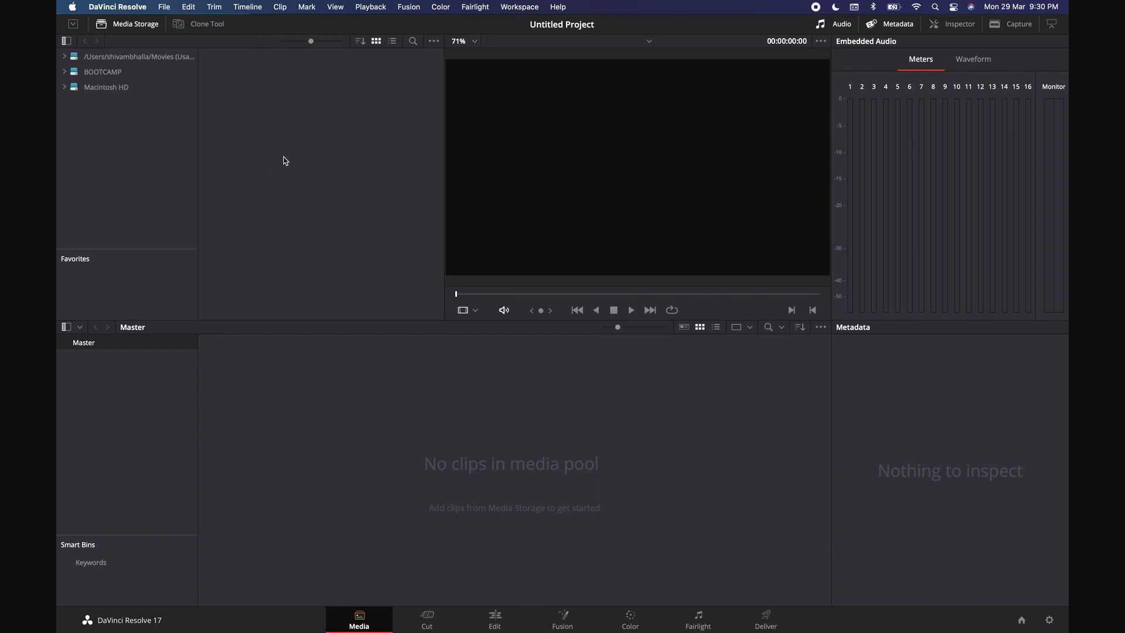
right_click(123, 397)
left_click(143, 404)
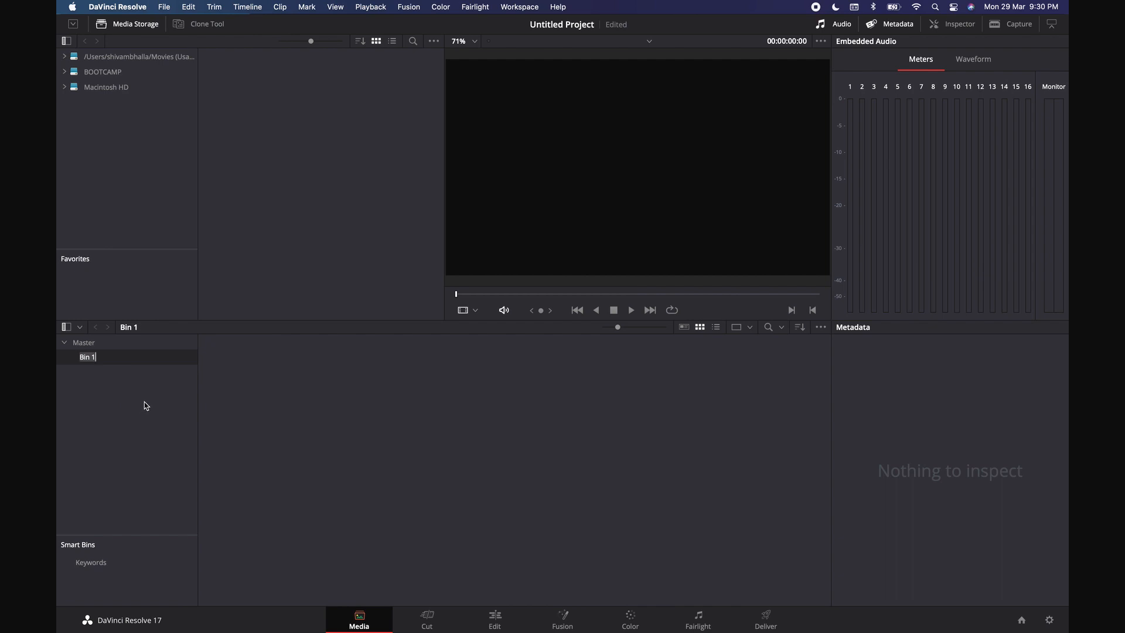
type("FOOTAGE")
key("Return")
Import clips 19738, 21308 and 21320 from the Desktop's ARTGRID folder into the FOOTAGE bin, without changing the project frame rate
right_click(274, 387)
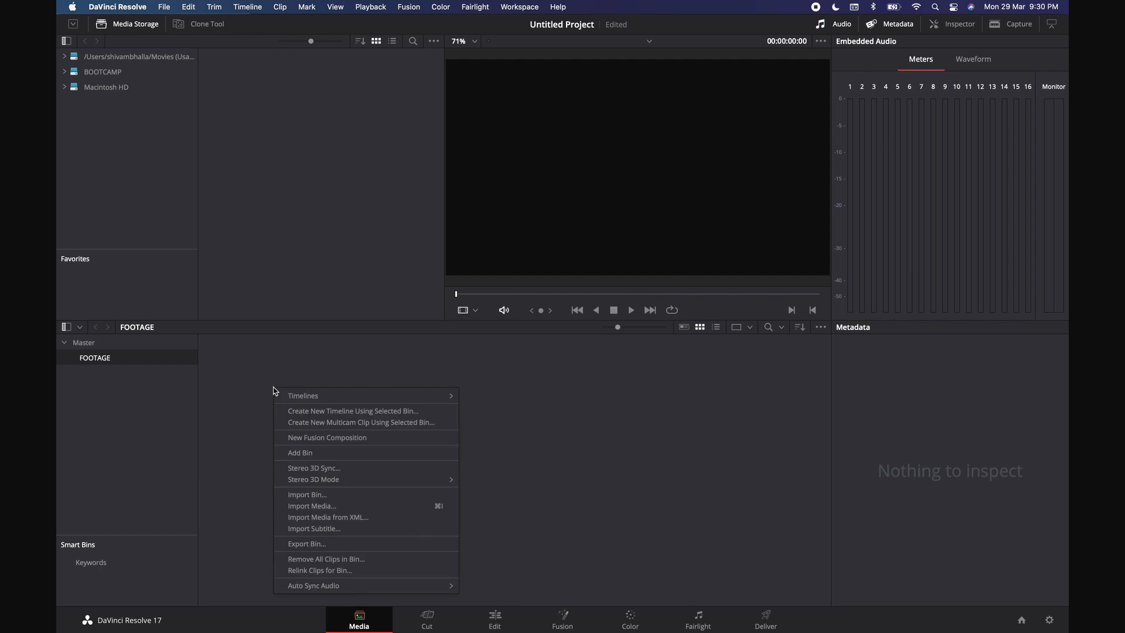
left_click(211, 414)
right_click(306, 416)
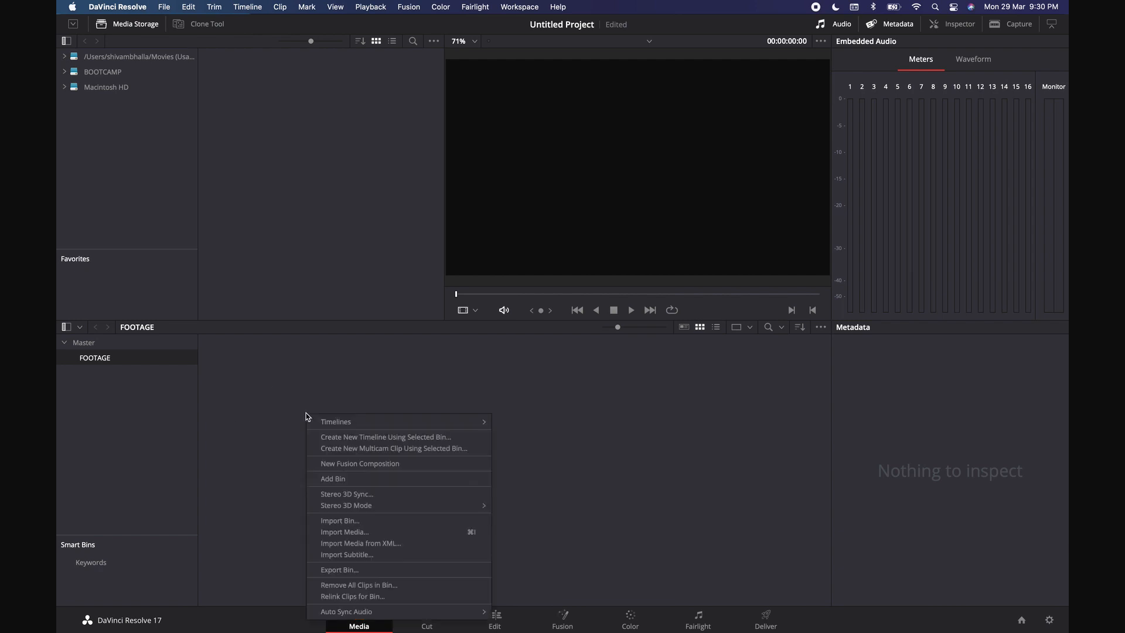
left_click(370, 532)
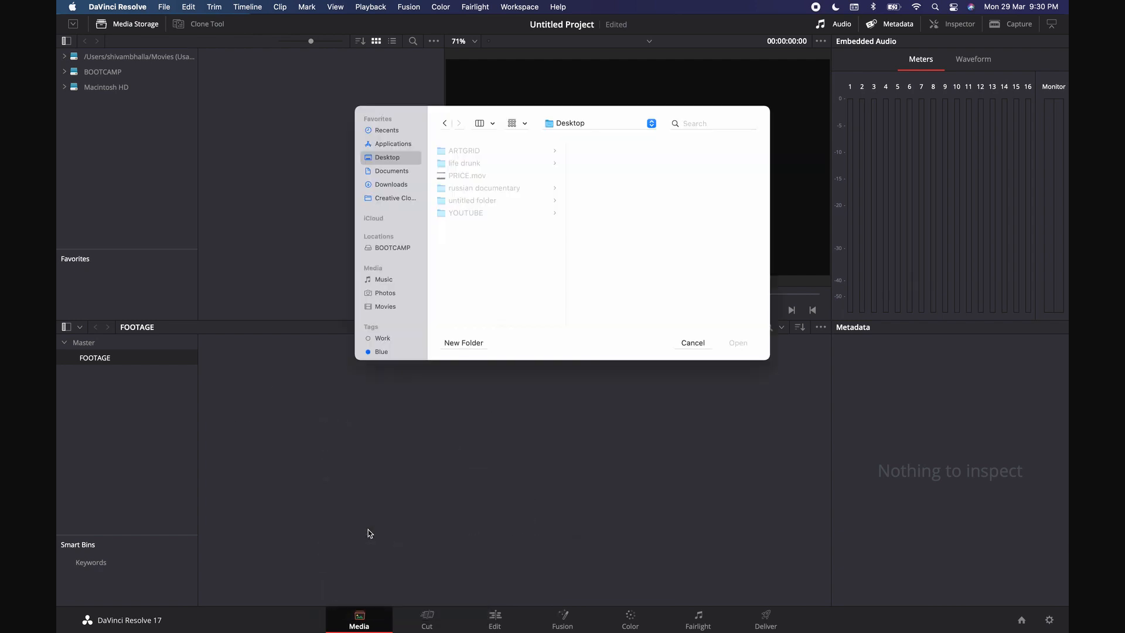
left_click(490, 152)
left_click(634, 276)
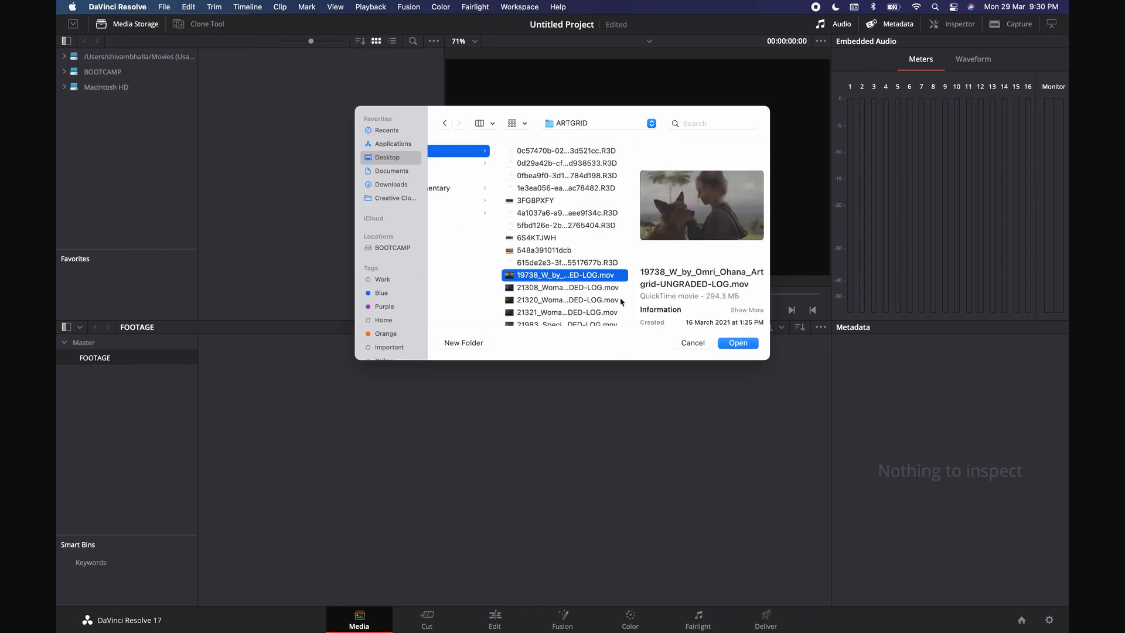
left_click(620, 300, "shift")
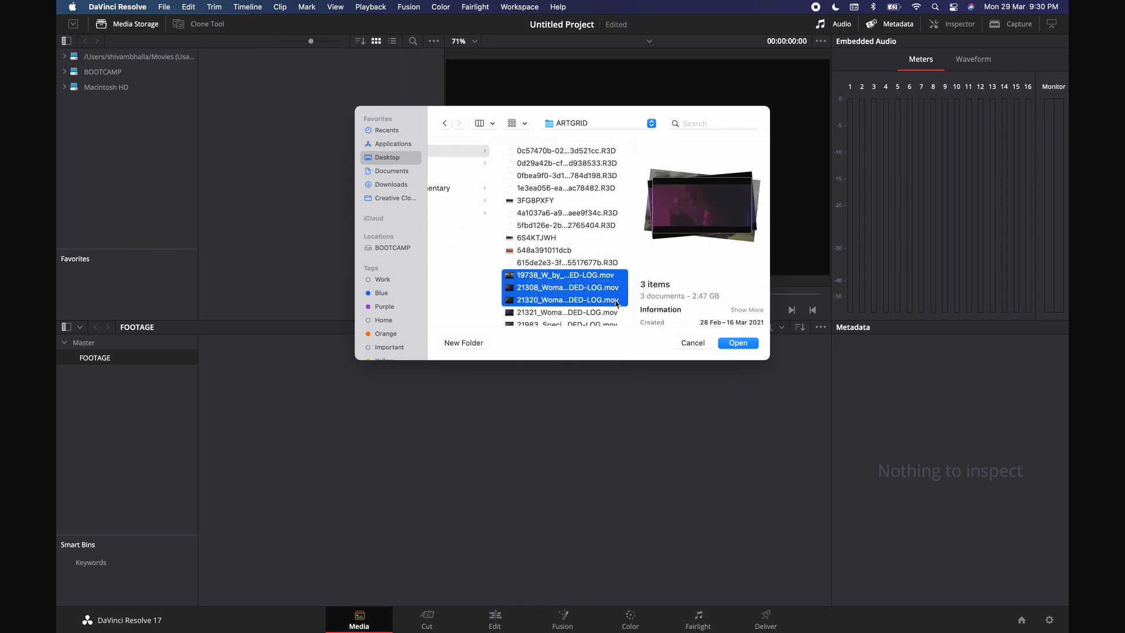
left_click(739, 344)
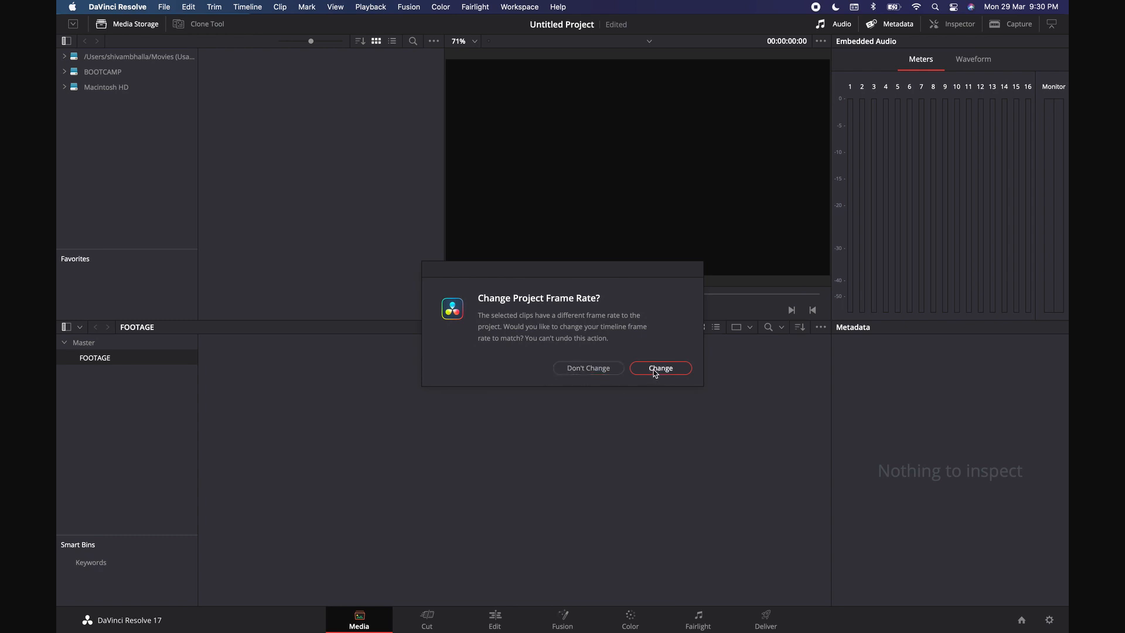
left_click(606, 368)
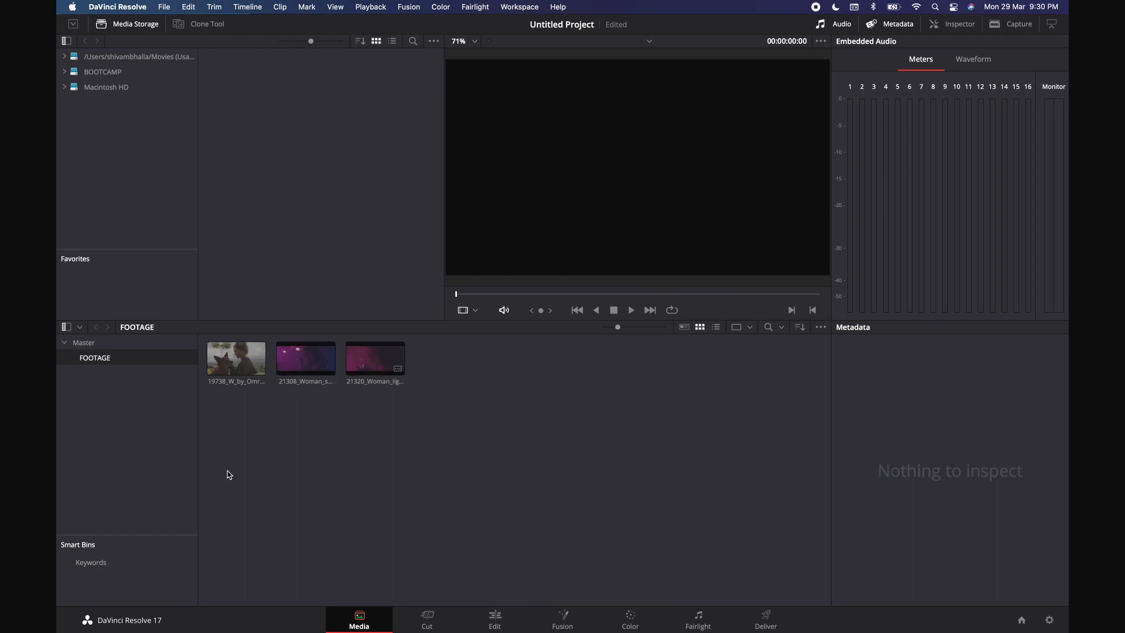
Add a second bin named CAMERA 2 under Master
right_click(122, 376)
left_click(147, 382)
type("CAMERA 2")
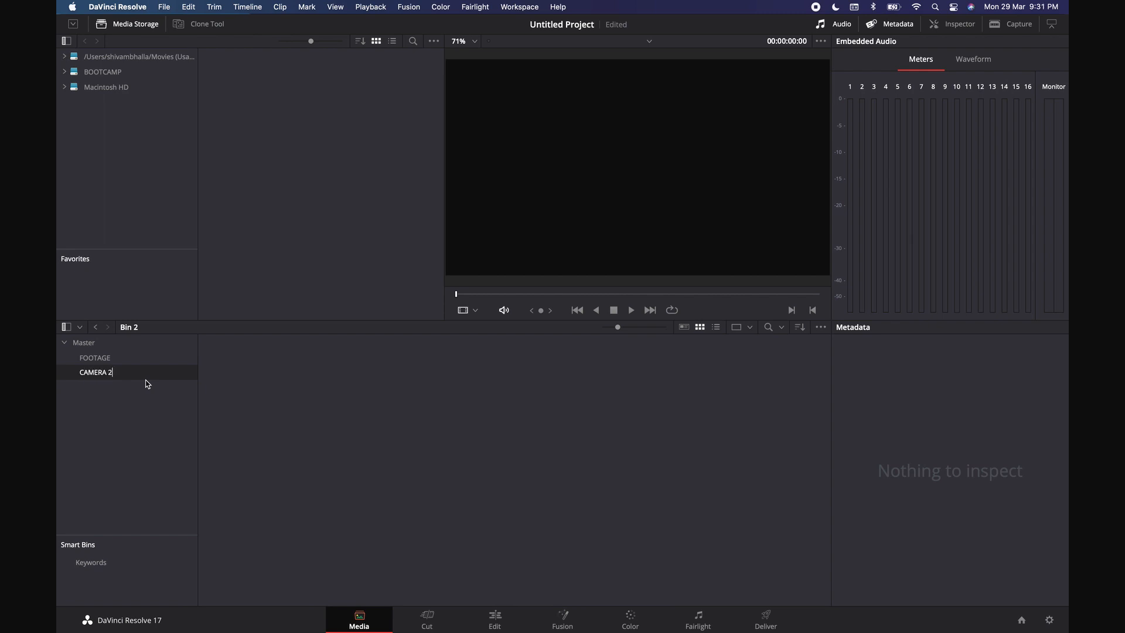
key("Return")
Import clips 207469, 240138 and 240139 from the ARTGRID folder into the CAMERA 2 bin
right_click(254, 388)
left_click(373, 508)
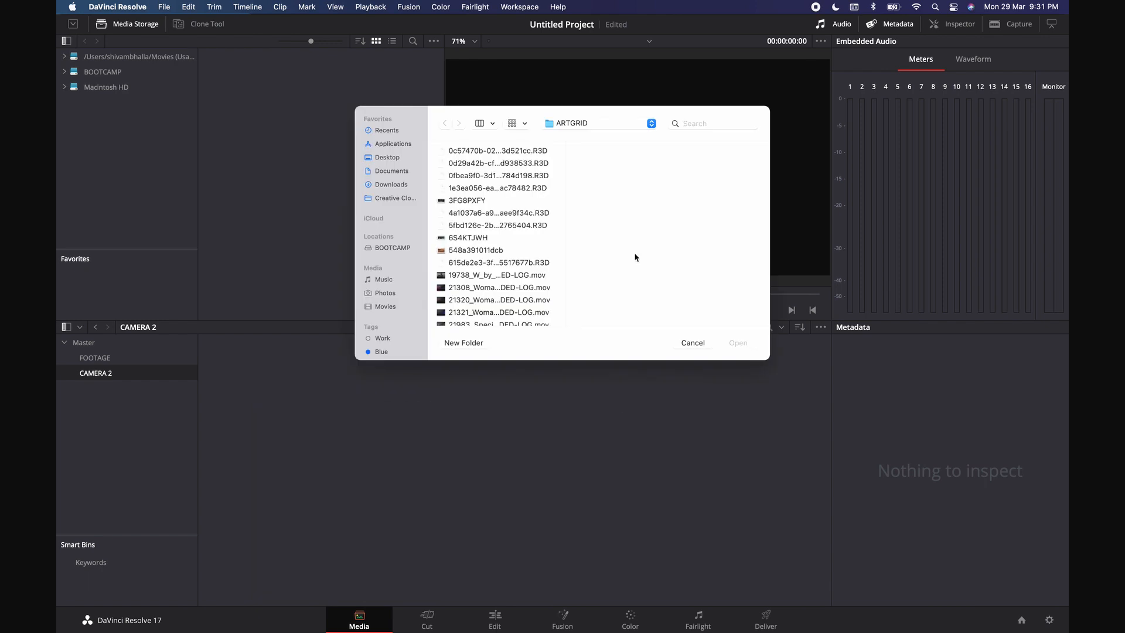
scroll(509, 299, "down", 5)
left_click(521, 249)
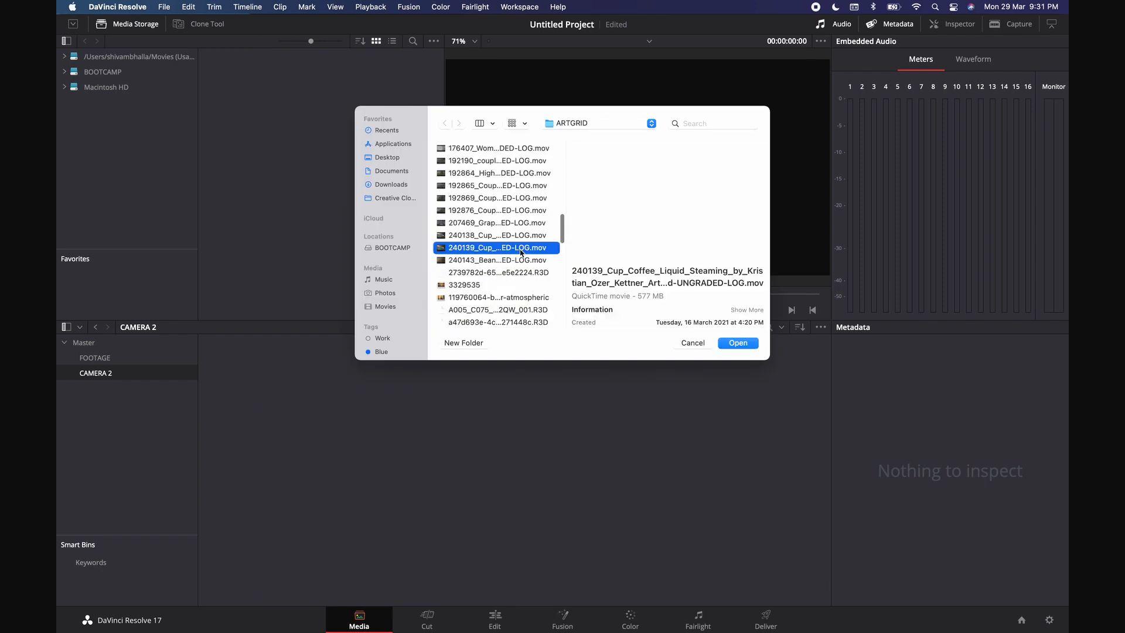
left_click(524, 223, "shift")
left_click(737, 344)
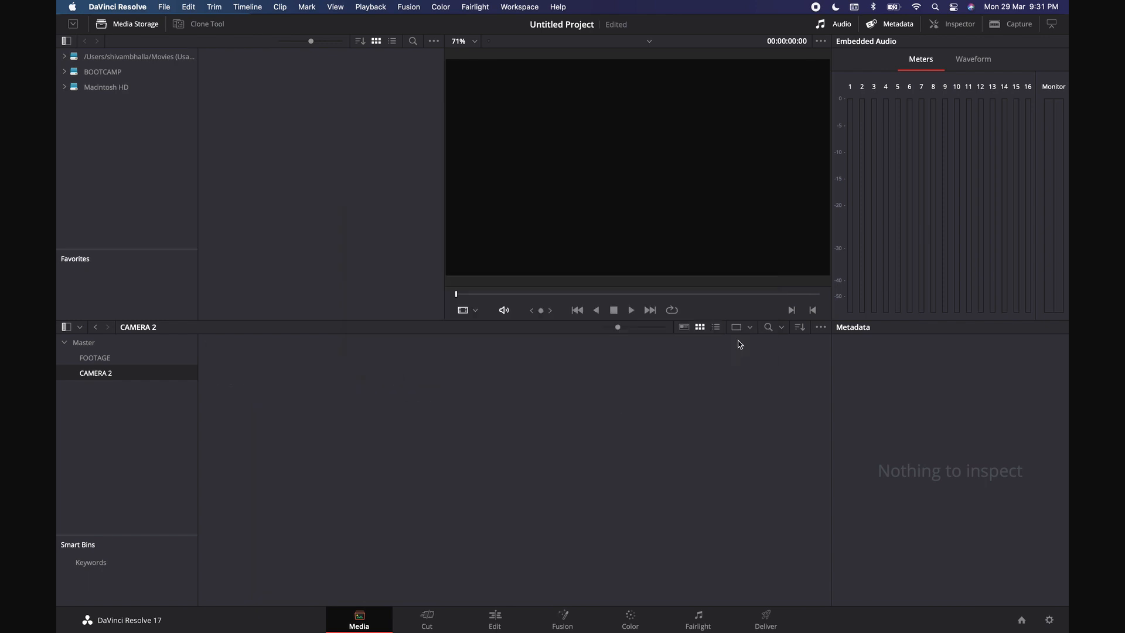
left_click(124, 357)
left_click(129, 373)
Add a third bin named AUDIO under Master
right_click(129, 409)
left_click(163, 416)
type("AUDIO")
key("Return")
Import videoplayback.mp4 from the Downloads folder into the AUDIO bin
right_click(265, 412)
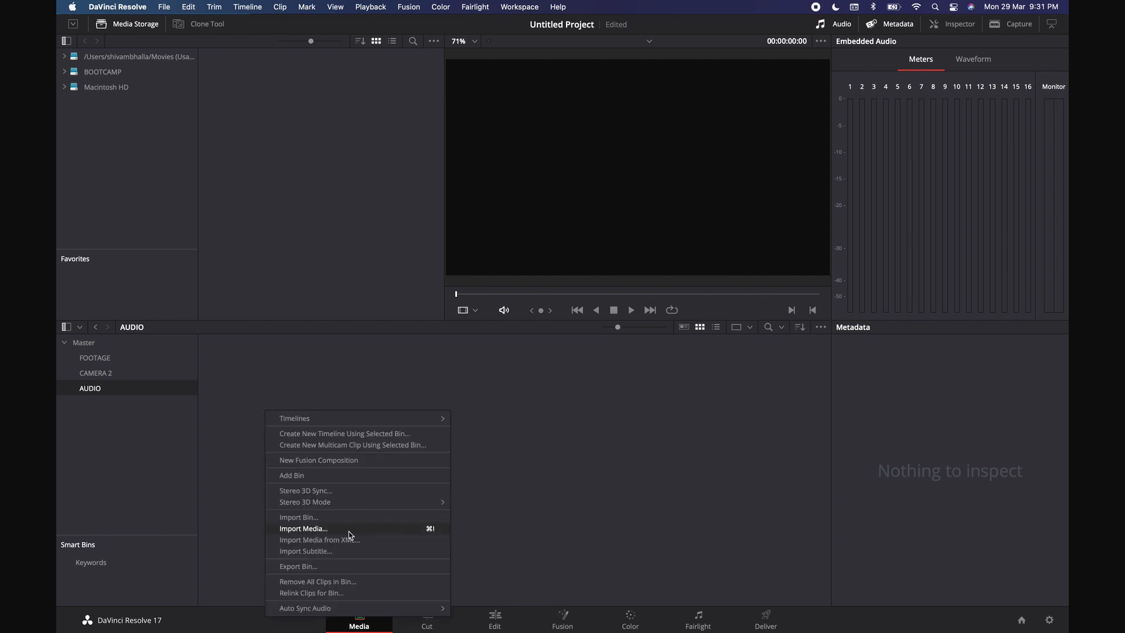
left_click(350, 529)
scroll(487, 275, "down", 10)
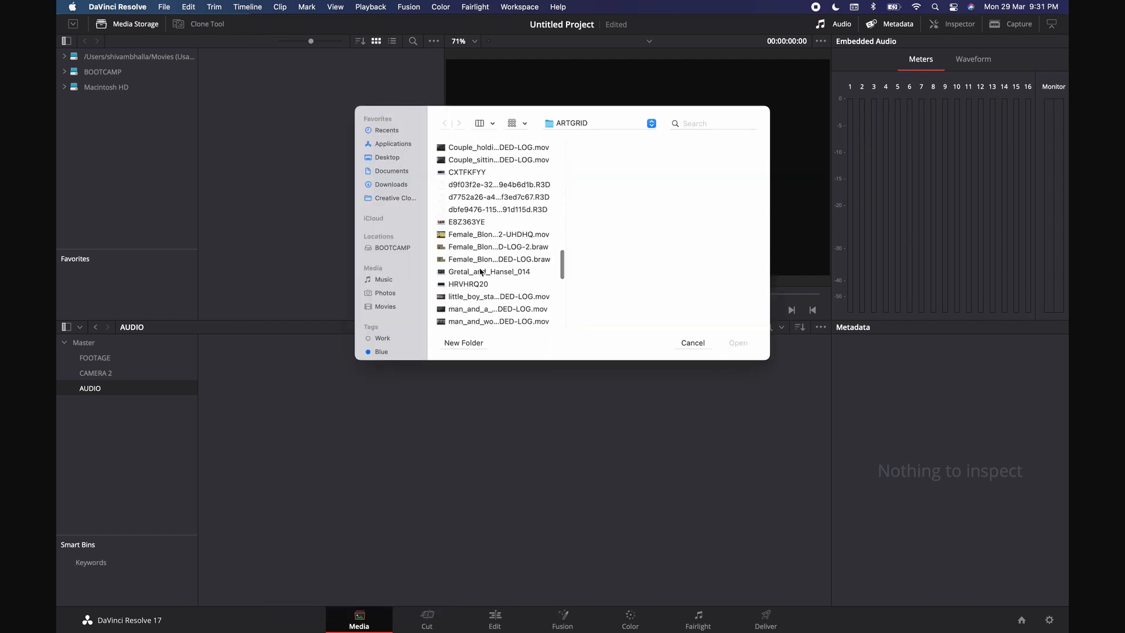
left_click(402, 183)
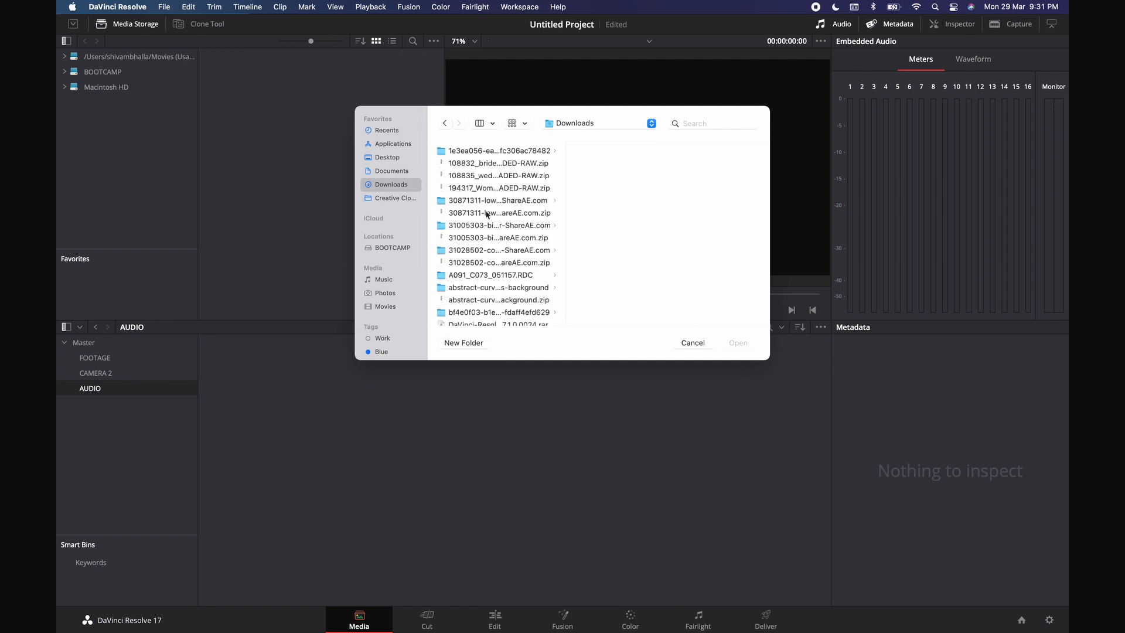
scroll(486, 214, "down", 15)
left_click(499, 303)
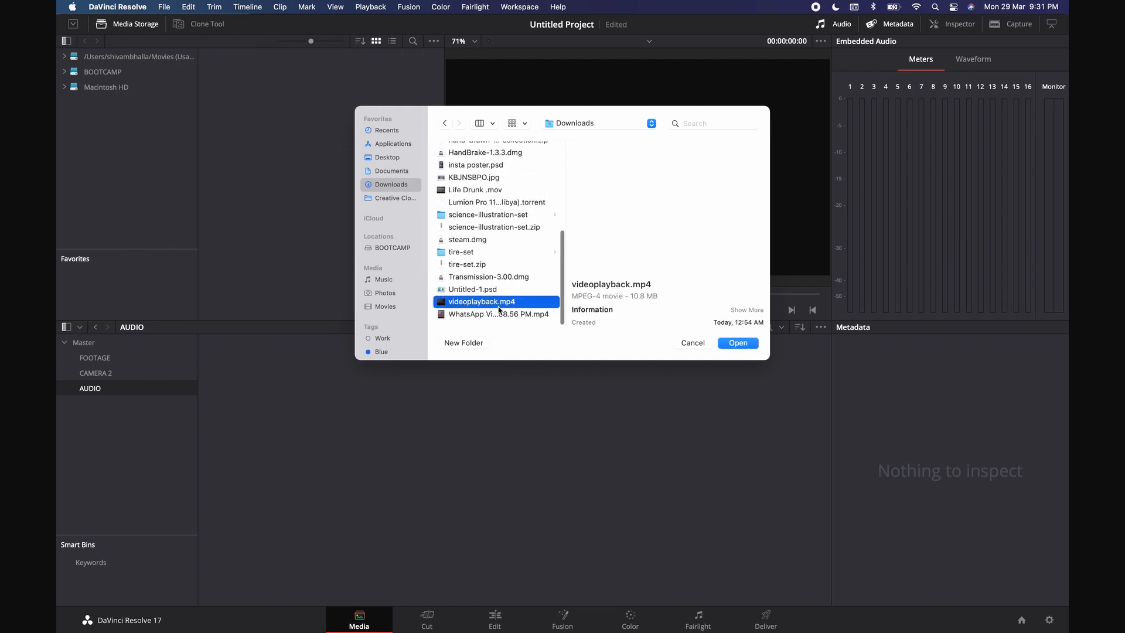
left_click(742, 345)
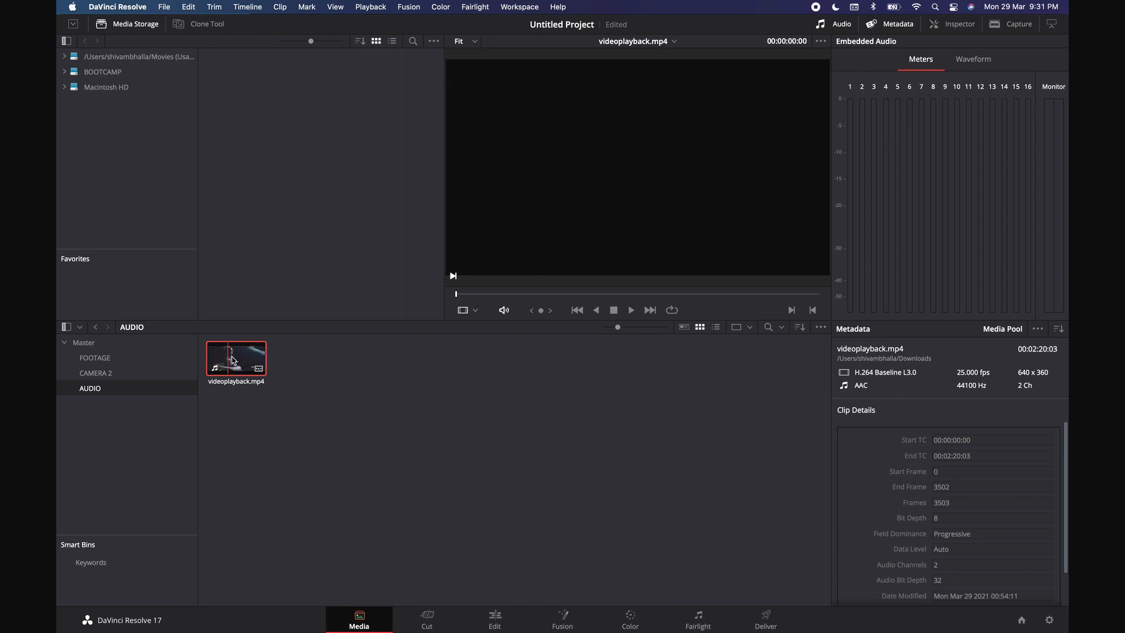
left_click(348, 382)
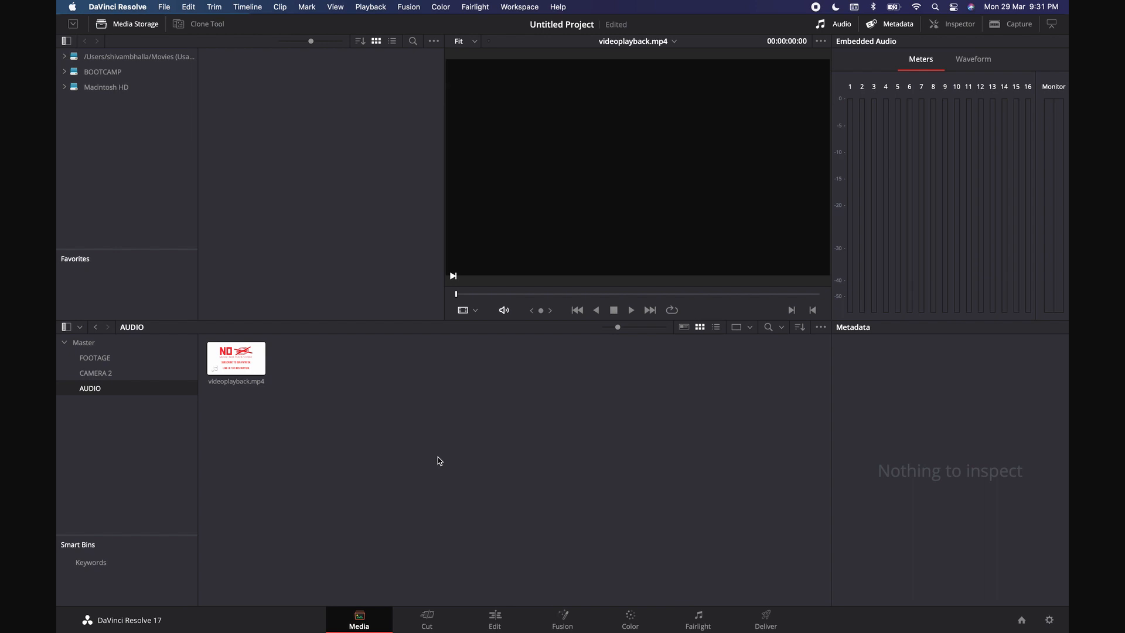
Review the metadata of the first and third clips in the FOOTAGE bin, and switch to the Edit page
left_click(133, 354)
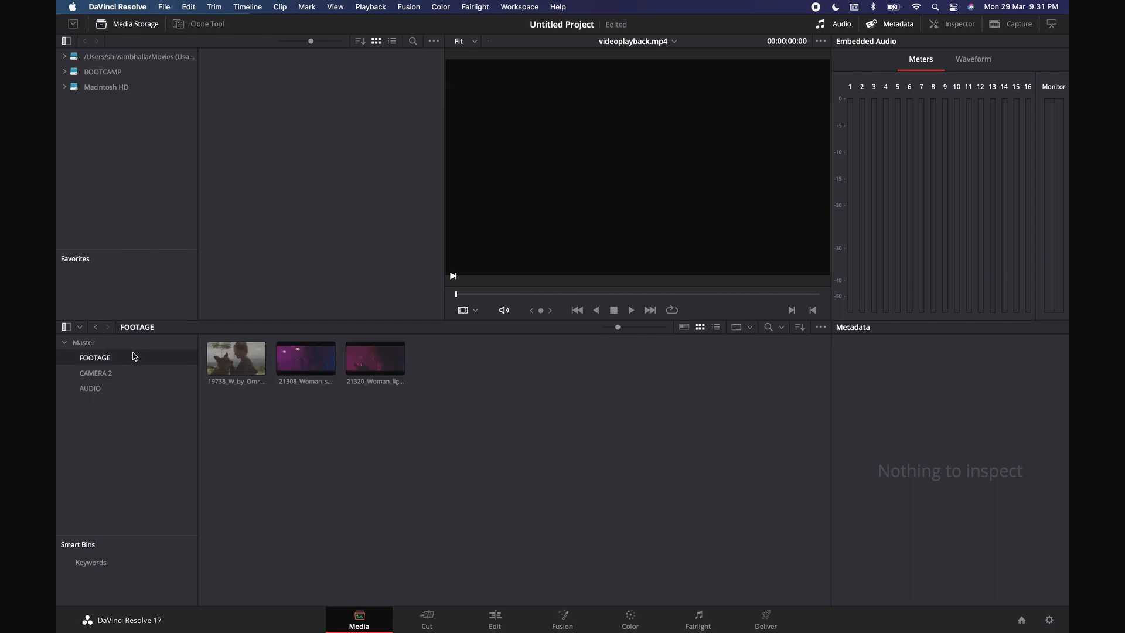
left_click(251, 366)
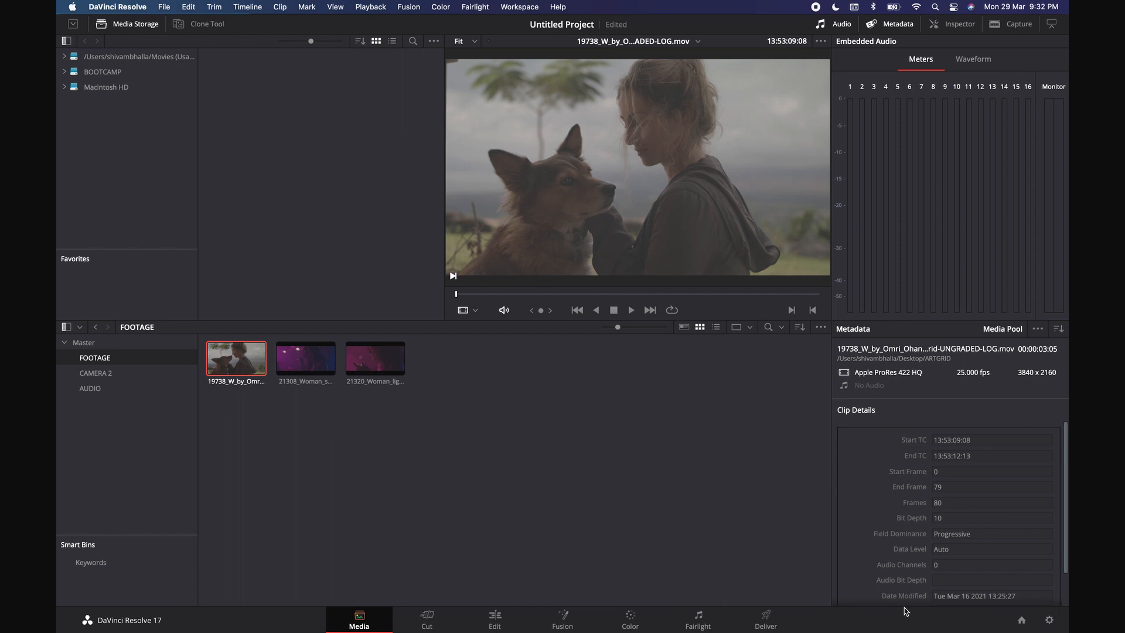
left_click(405, 368)
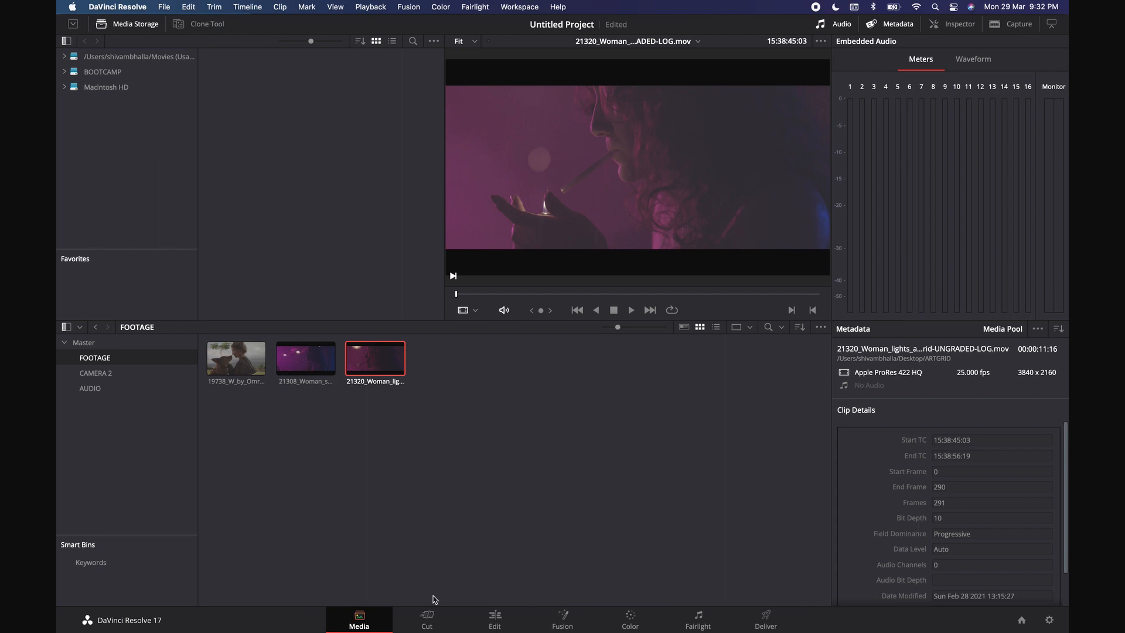
left_click(485, 626)
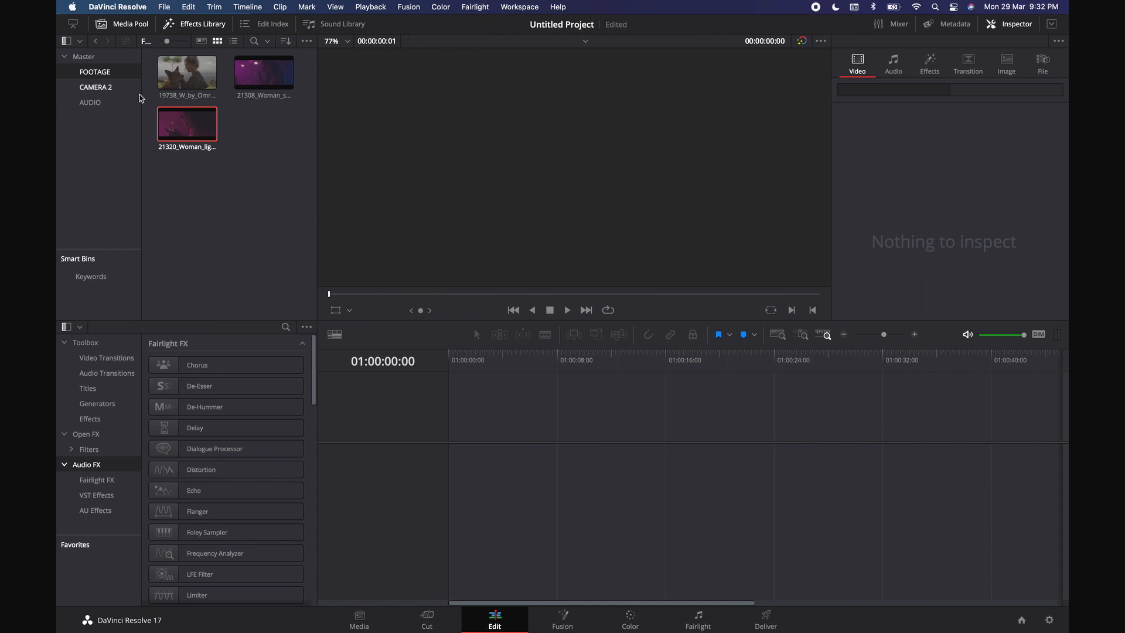
Hide the Effects Library and look through the AUDIO, CAMERA 2 and FOOTAGE bins, ending on FOOTAGE
left_click(215, 26)
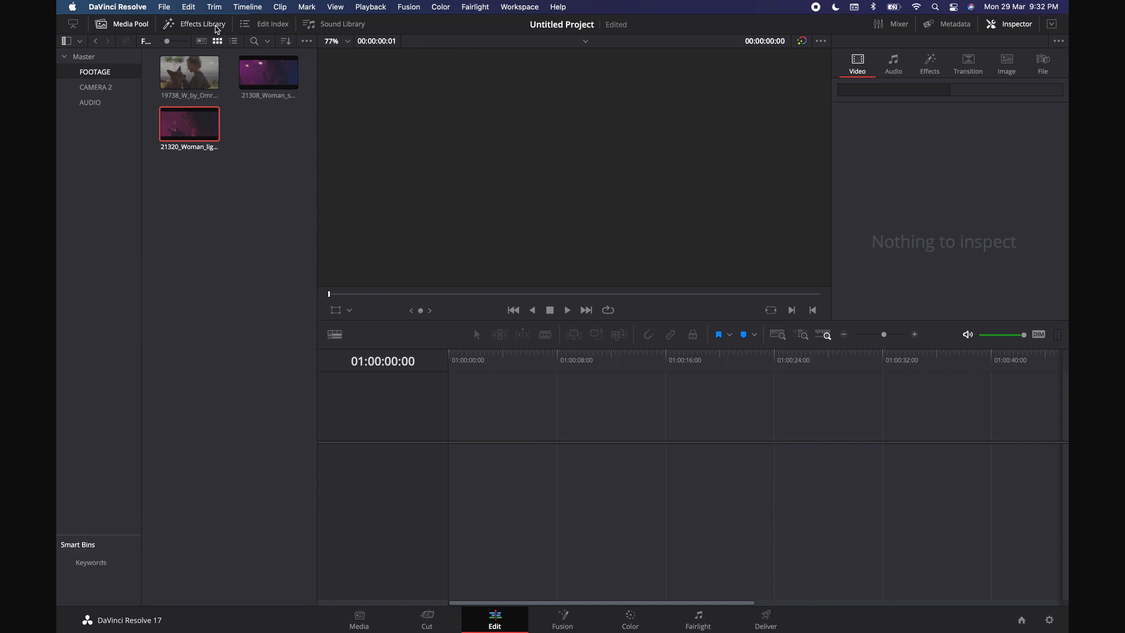
left_click(110, 103)
left_click(110, 88)
left_click(112, 72)
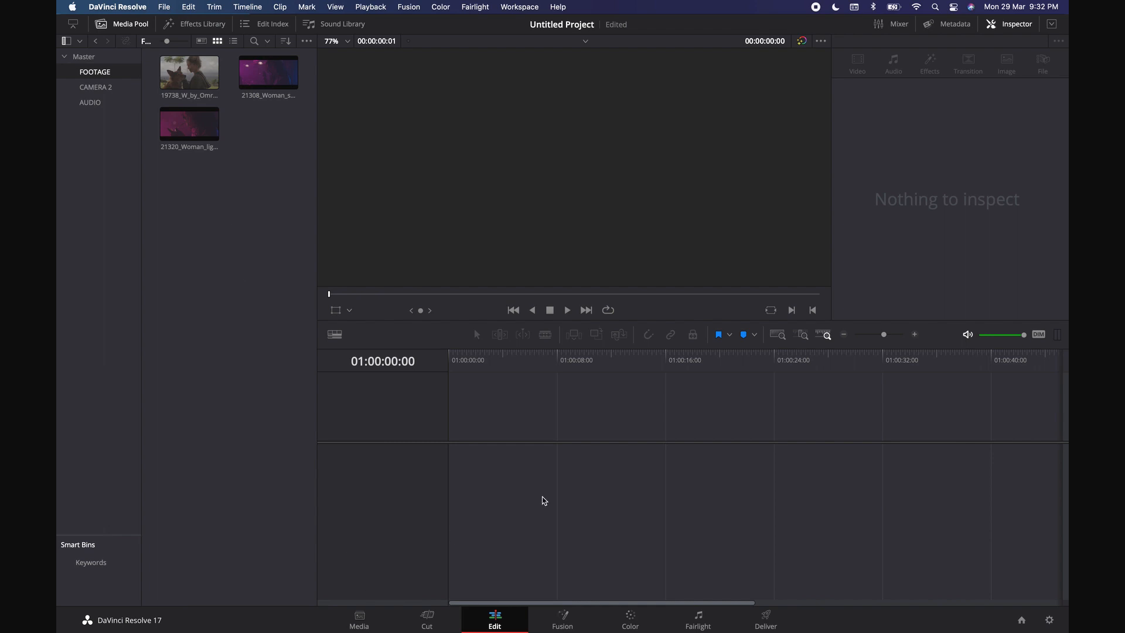
Switch to Premiere Pro to compare its Editing workspace layout, and return to DaVinci Resolve
key("F4")
left_click(630, 612)
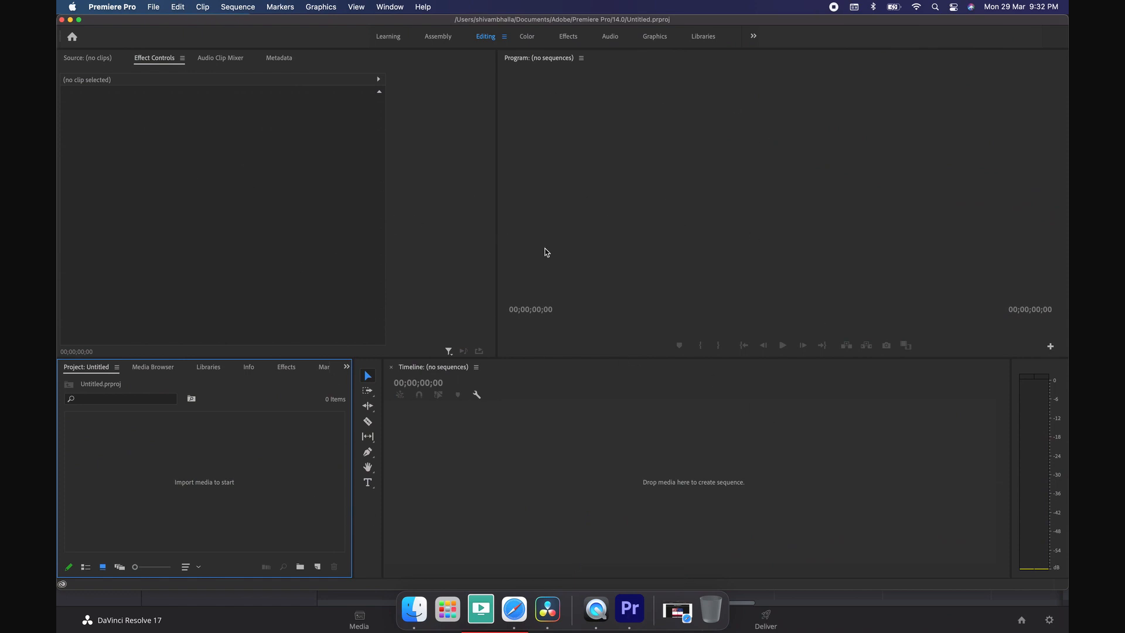
left_click(548, 609)
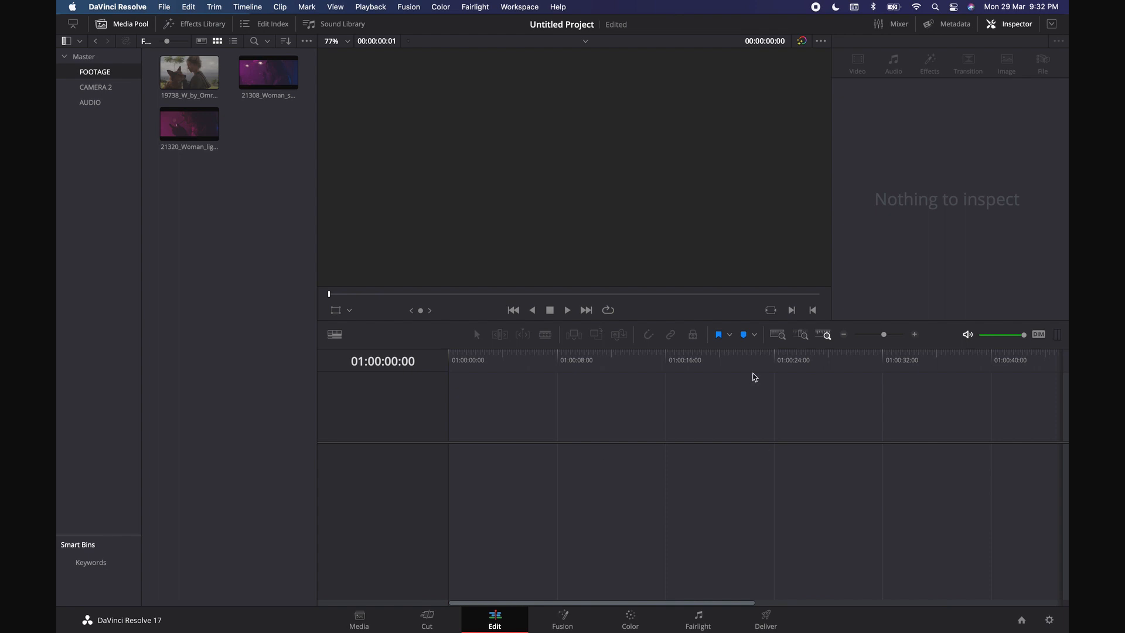
Hide the Inspector to get dual viewers, and scrub clip 19738 in the source viewer to 13:53:10:03
left_click(1017, 24)
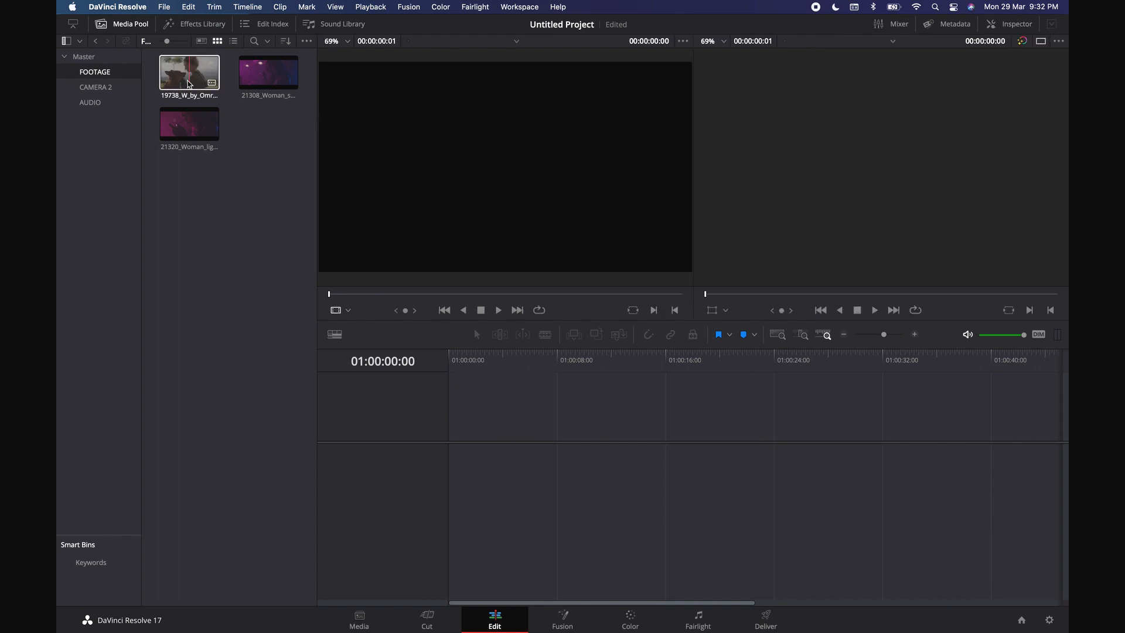
double_click(205, 94)
left_click_drag(354, 293, 417, 291)
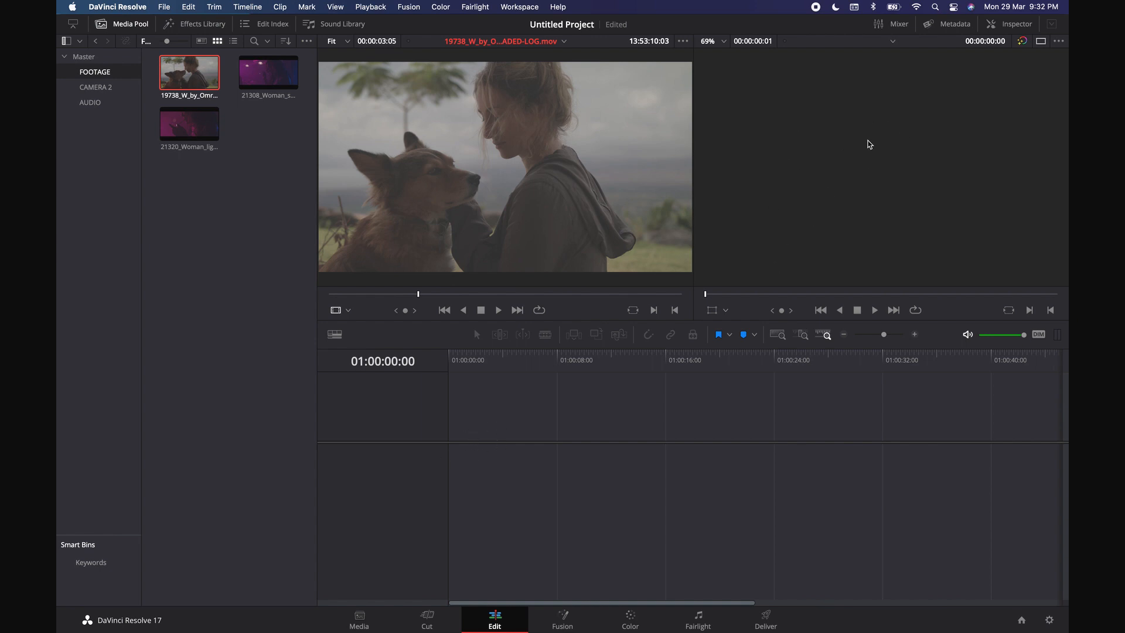
Create an empty timeline in the FOOTAGE bin with project settings turned off and the resolution kept at 1920 x 1080 HD
left_click(232, 192)
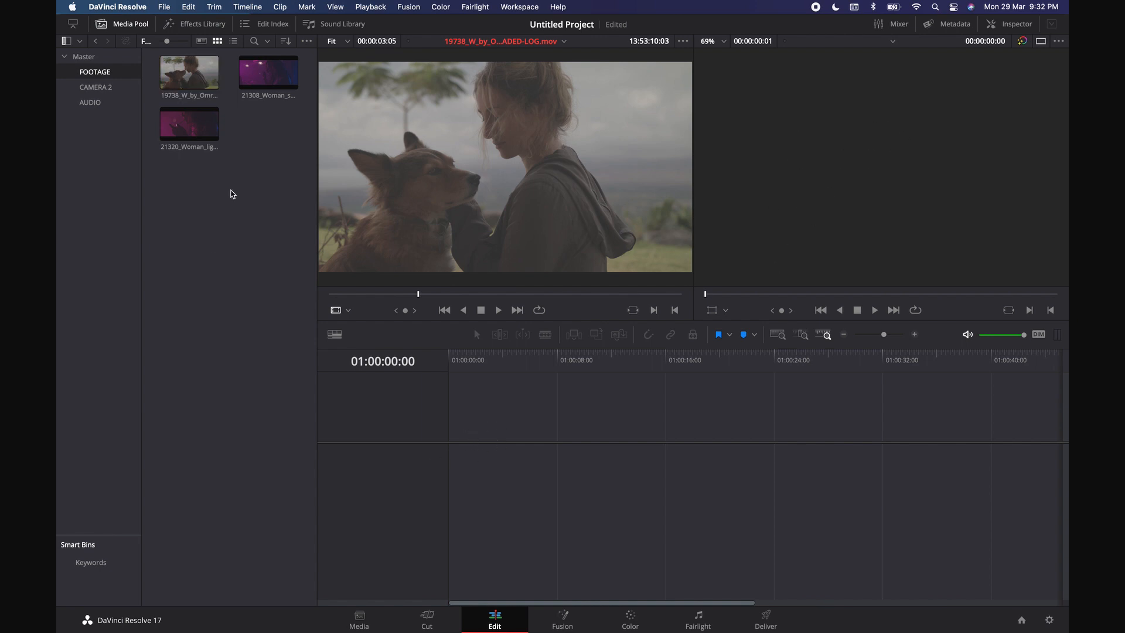
right_click(231, 192)
mouse_move(374, 200)
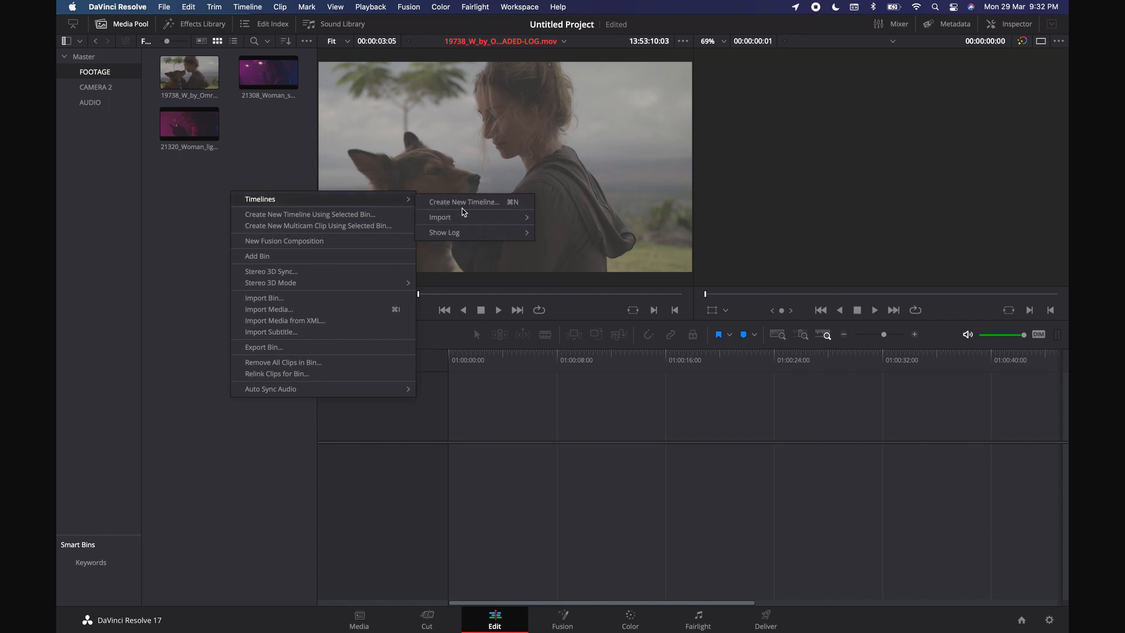
mouse_move(467, 218)
left_click(473, 202)
left_click(499, 378)
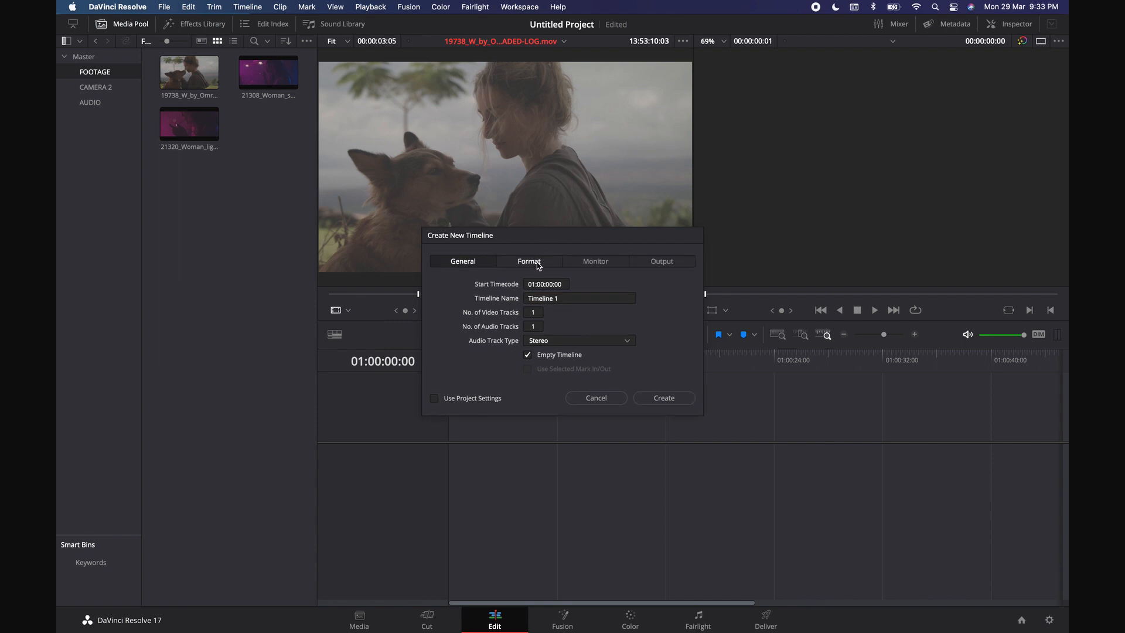
left_click(537, 264)
left_click(573, 284)
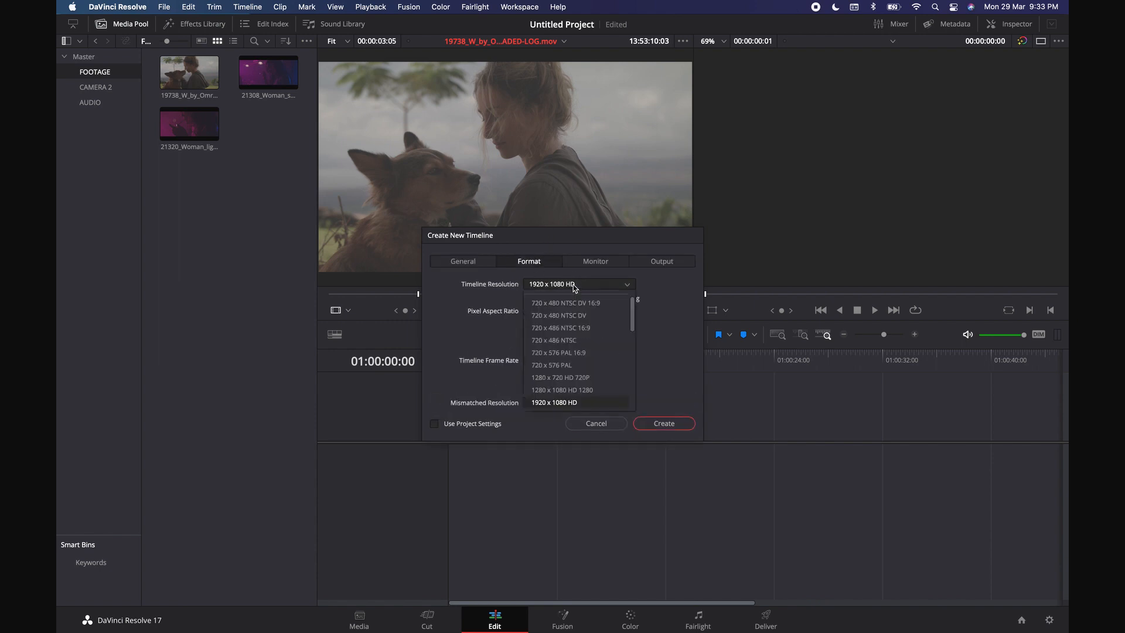
left_click(571, 297)
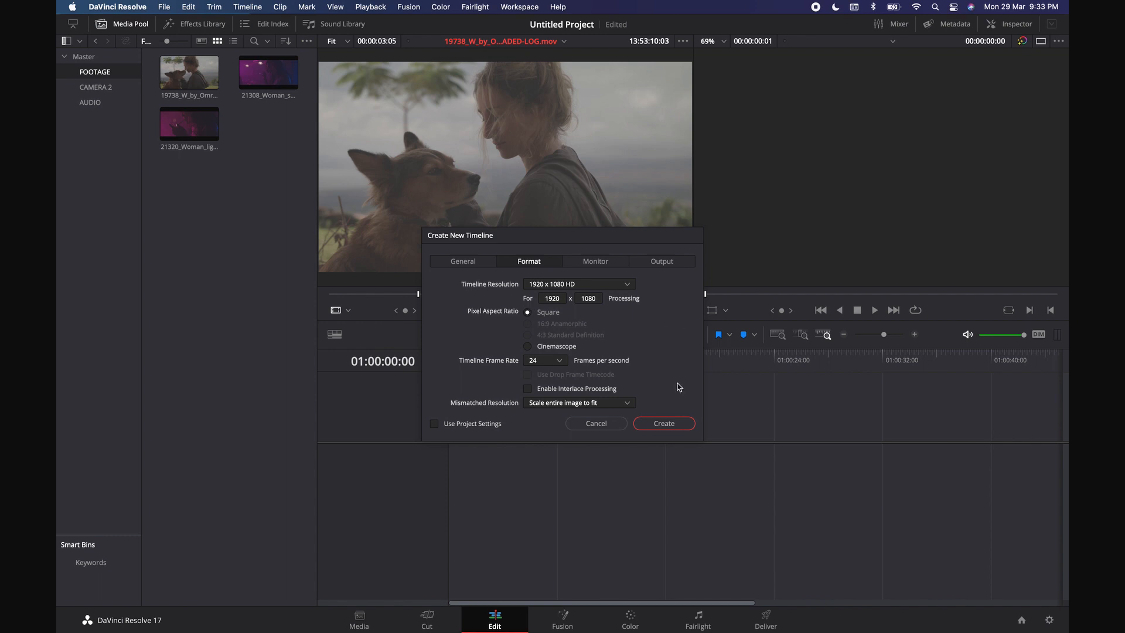
left_click(664, 423)
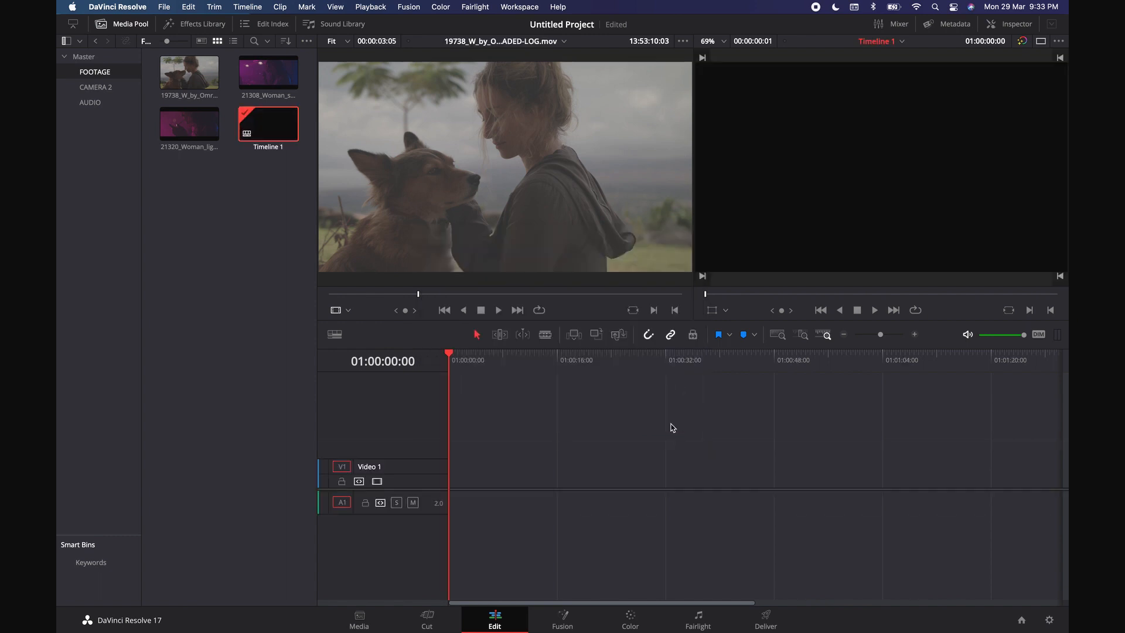
Add clips 19738 and 21320 together at the start of the Video 1 track
left_click(210, 153)
left_click(194, 70, "super")
left_click_drag(194, 70, 468, 476)
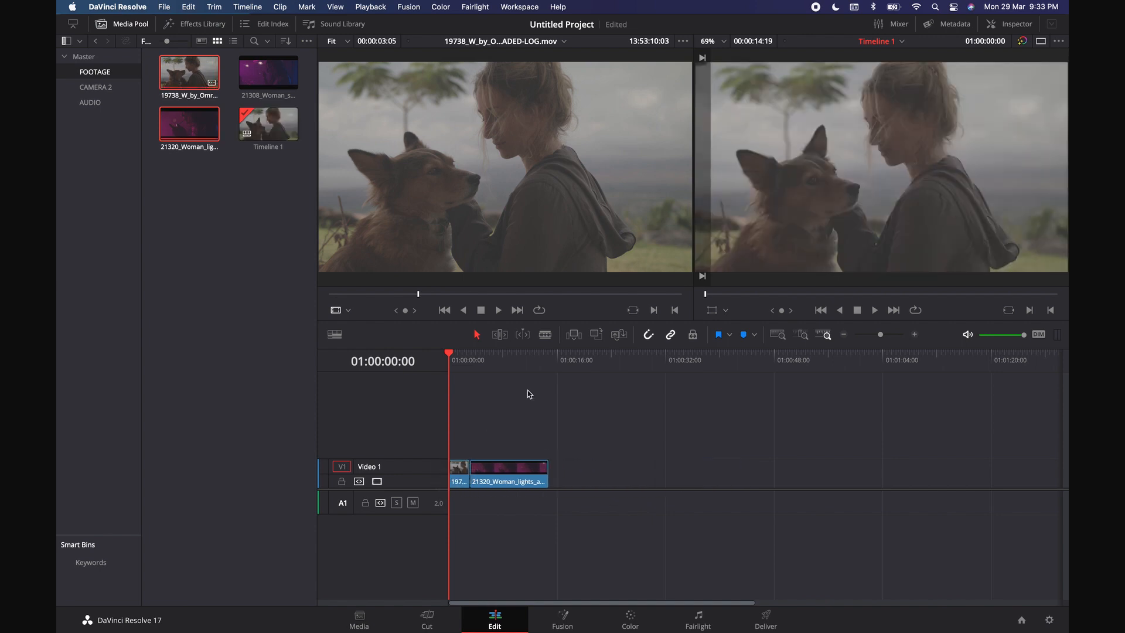
Trim the timeline clip 21320 in the source viewer, setting its in point at 01:00:08:14 on the timeline and its out point at source timecode 15:38:51:06
left_click_drag(448, 359, 507, 363)
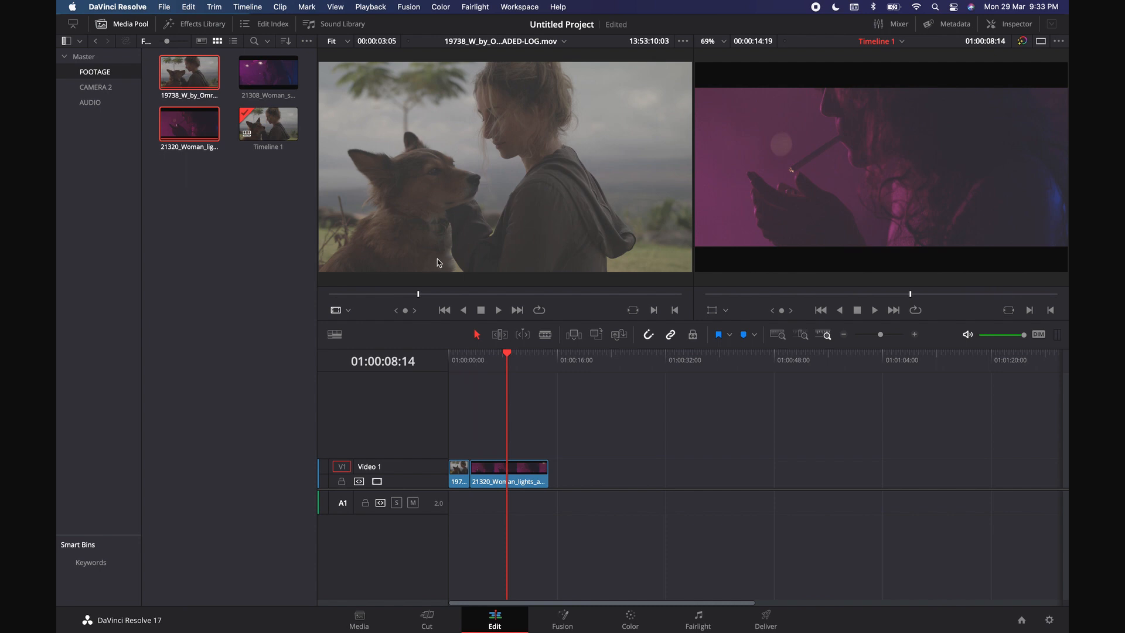
mouse_move(426, 293)
left_mouse_down()
mouse_move(456, 289)
mouse_move(423, 292)
left_mouse_up()
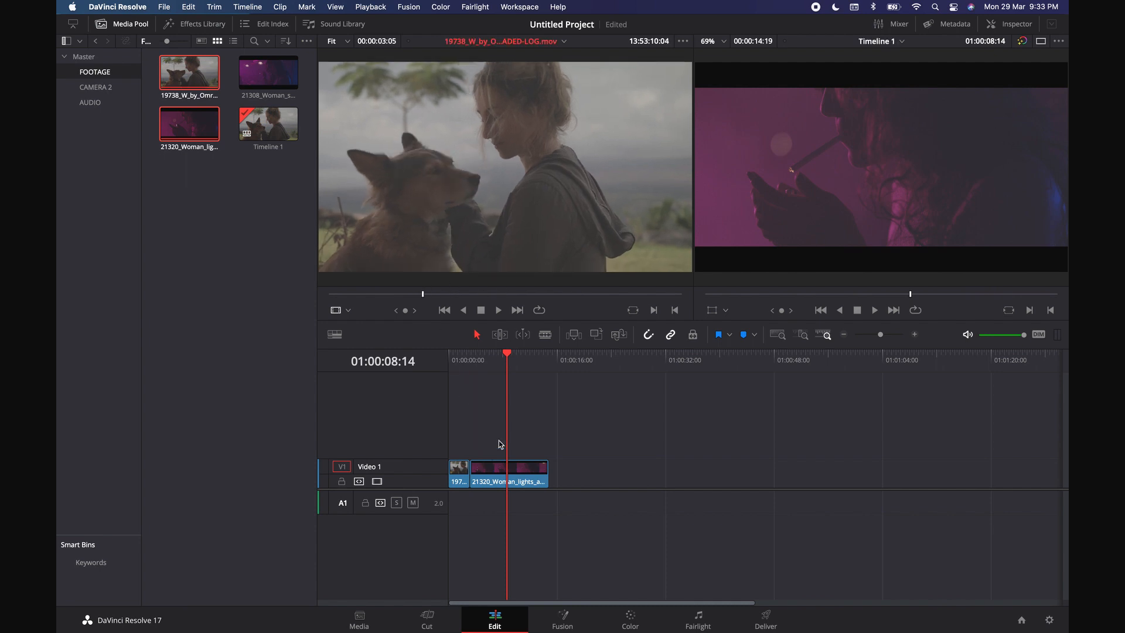
left_click(529, 481)
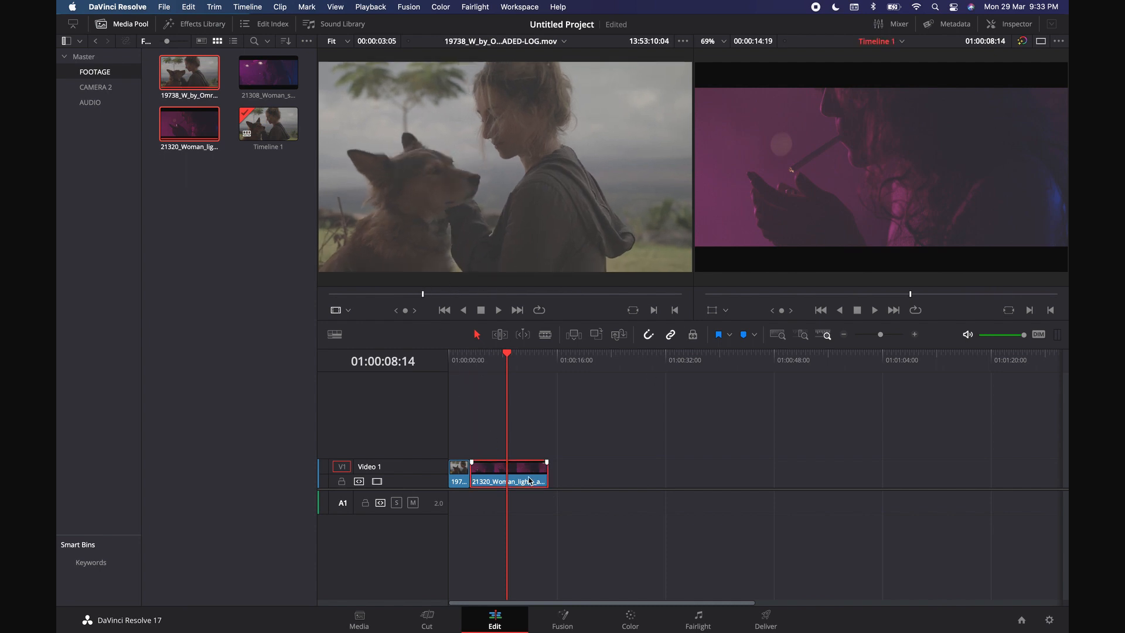
double_click(529, 481)
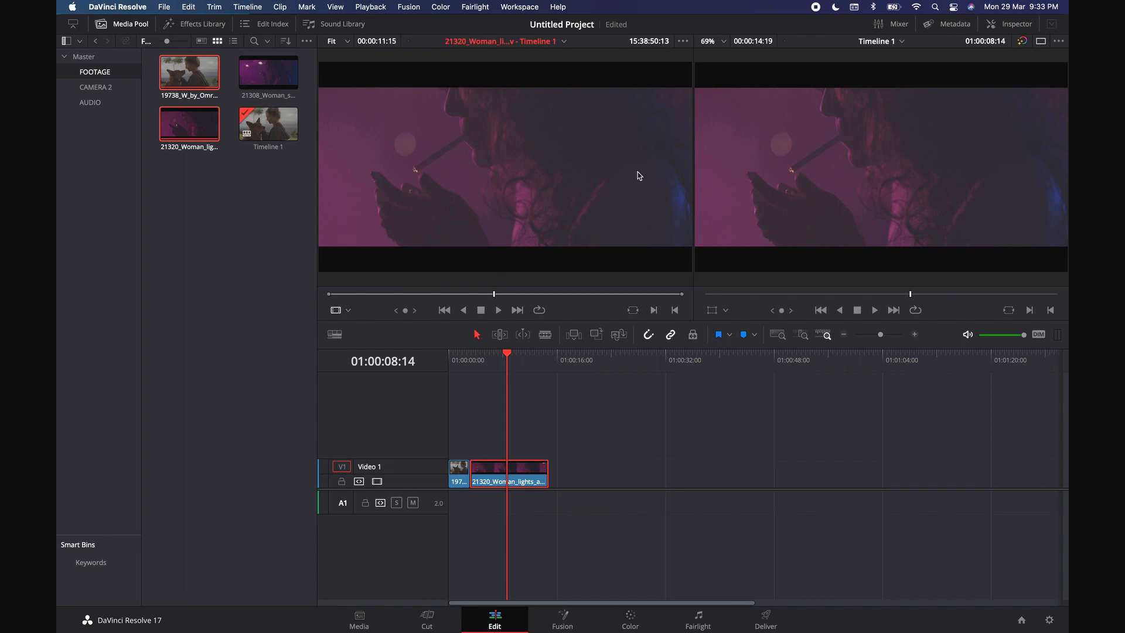
key("i")
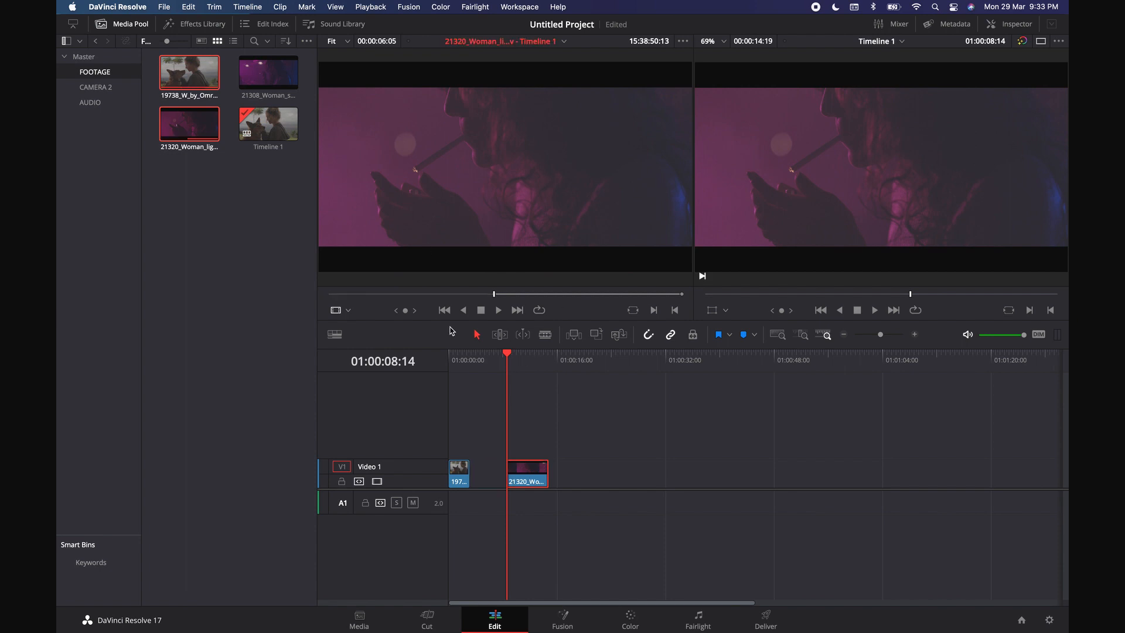
left_click(588, 294)
left_click_drag(593, 293, 518, 294)
key("o")
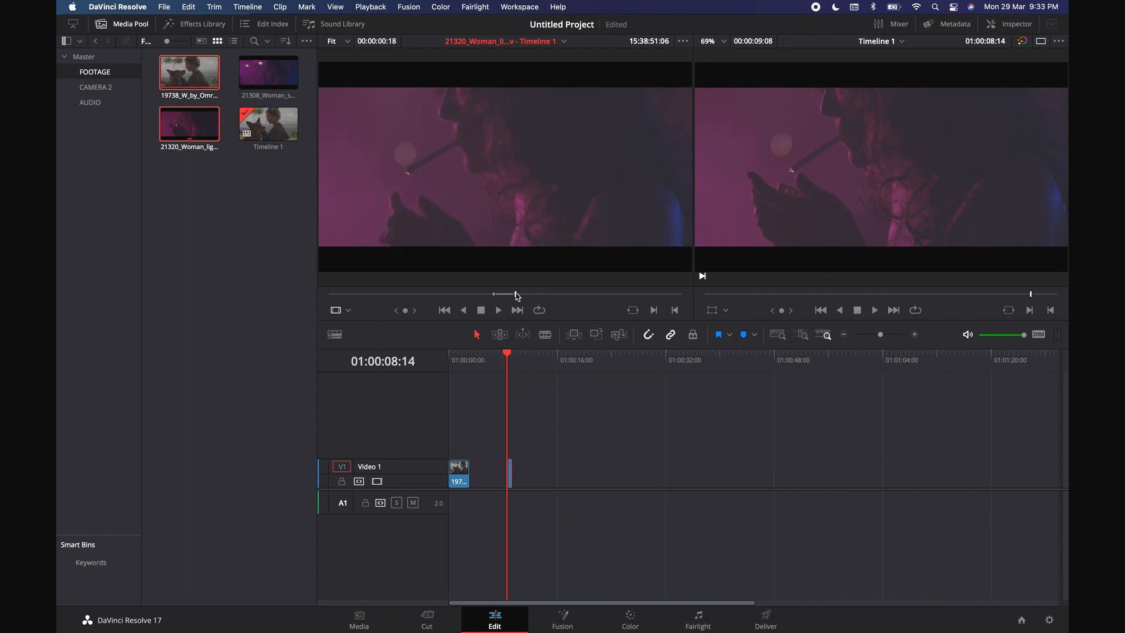
Load clip 21308 in the source viewer and mark an in-to-out range about 00:00:02:11 long, ending at 18:38:25:24
left_click(914, 334)
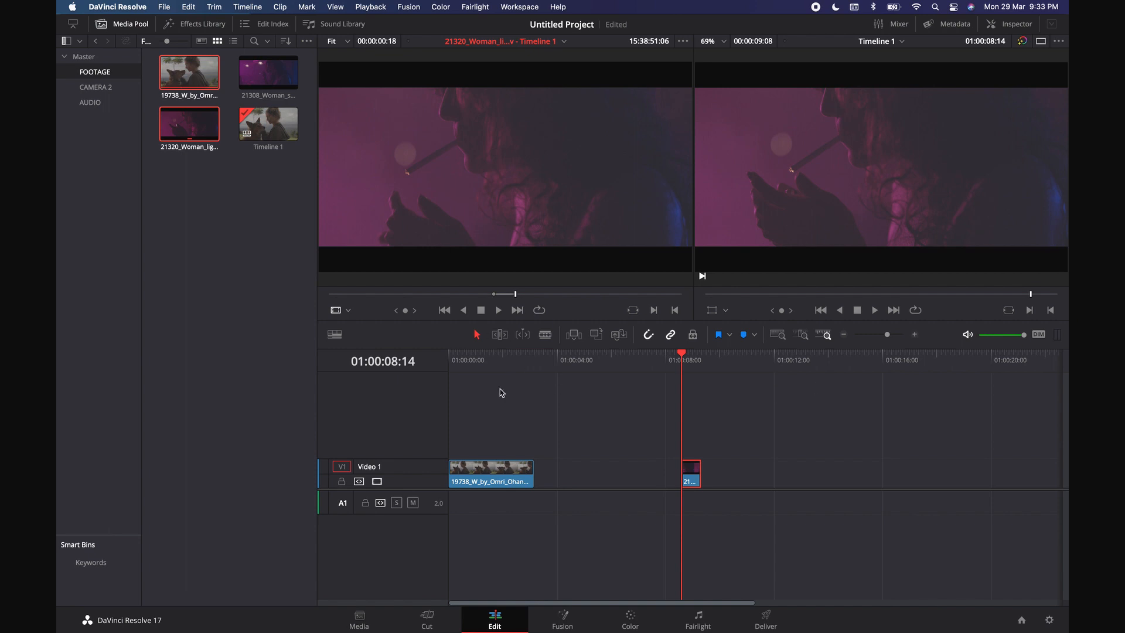
left_click(265, 73)
double_click(265, 74)
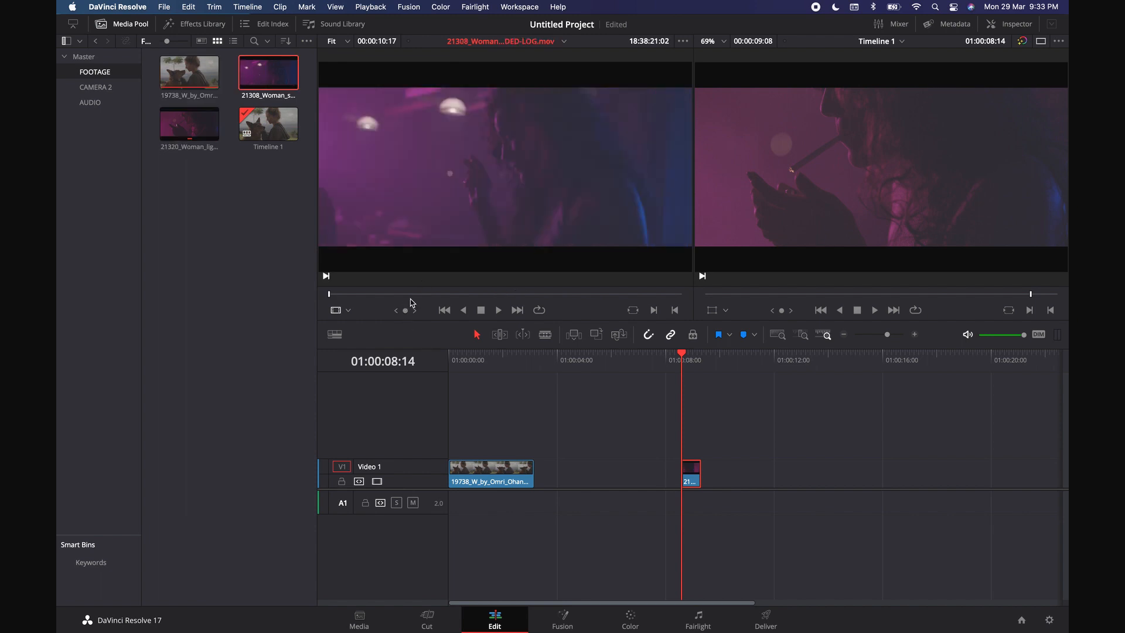
left_click(412, 298)
key("i")
left_click_drag(412, 298, 491, 296)
key("o")
Place the marked section of clip 21308 in the gap between the Video 1 clips, and delete it from the timeline again
left_click_drag(558, 184, 576, 473)
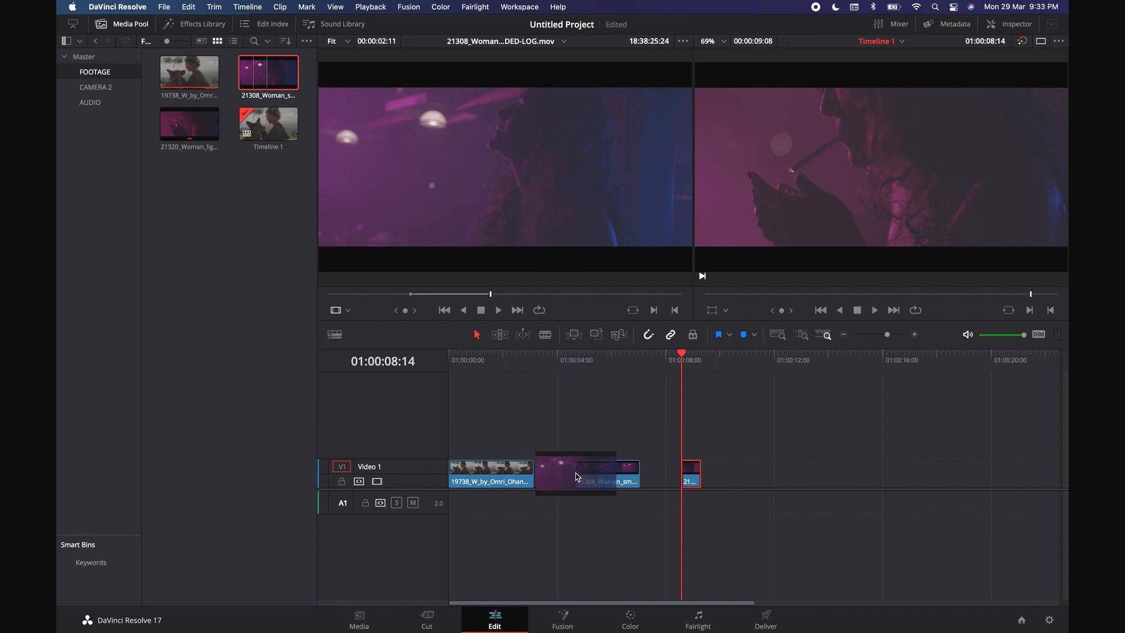
left_click(589, 476)
key("BackSpace")
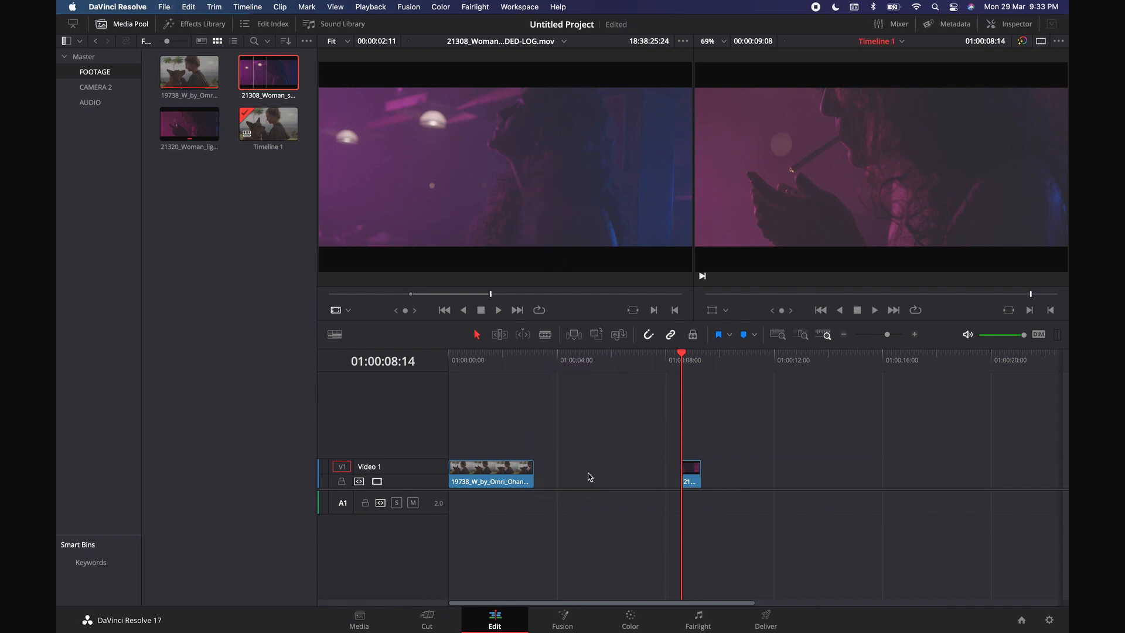
left_click(501, 218)
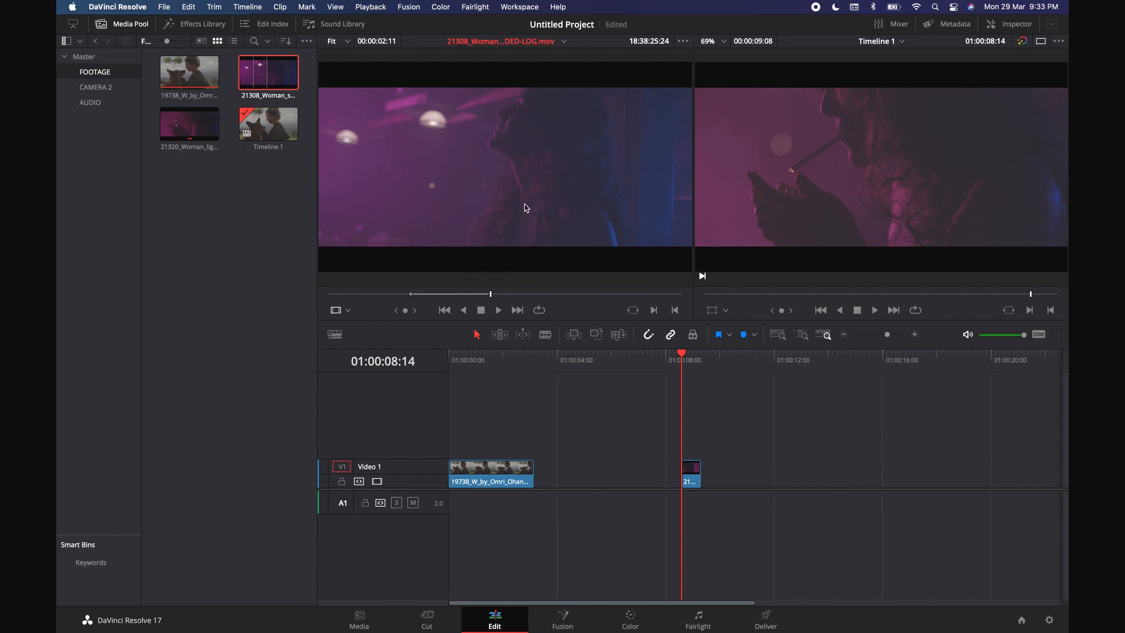
Load videoplayback.mp4 from the AUDIO bin in the source viewer, place it above the Video 1 gap, and delete it from the timeline
left_click(95, 87)
left_click(90, 102)
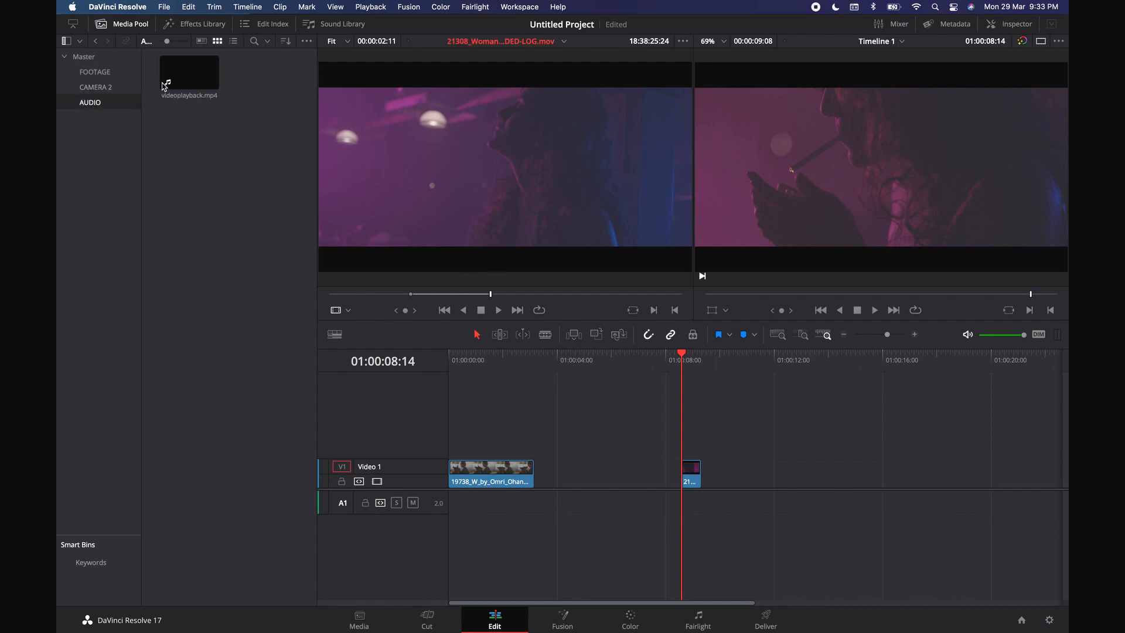
left_click(183, 84)
mouse_move(490, 275)
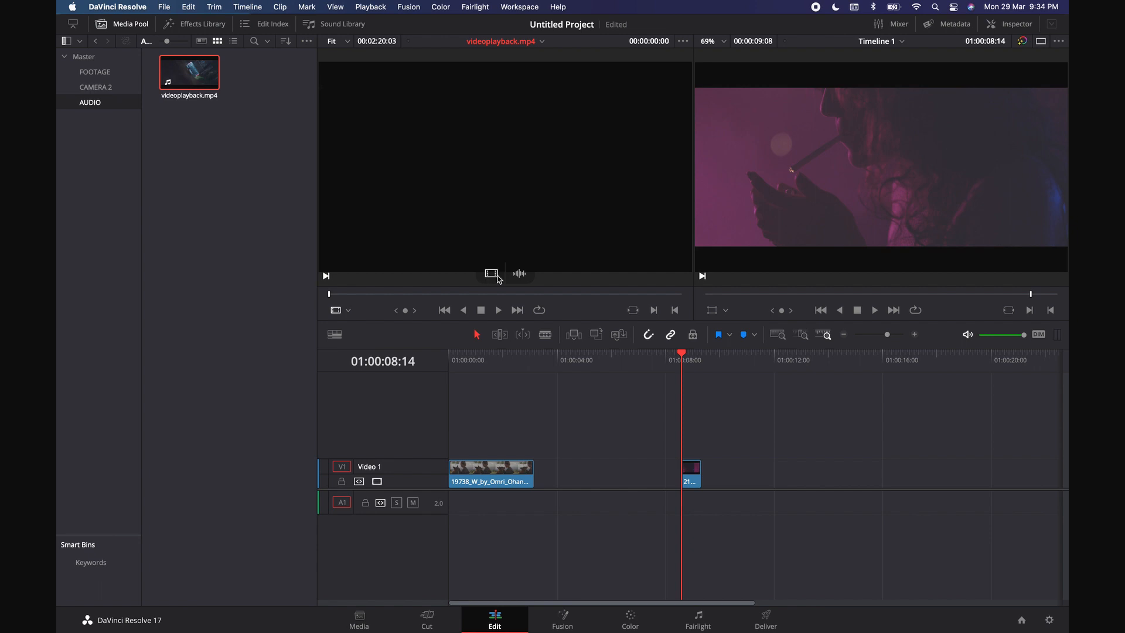
left_click_drag(537, 193, 607, 451)
key("BackSpace")
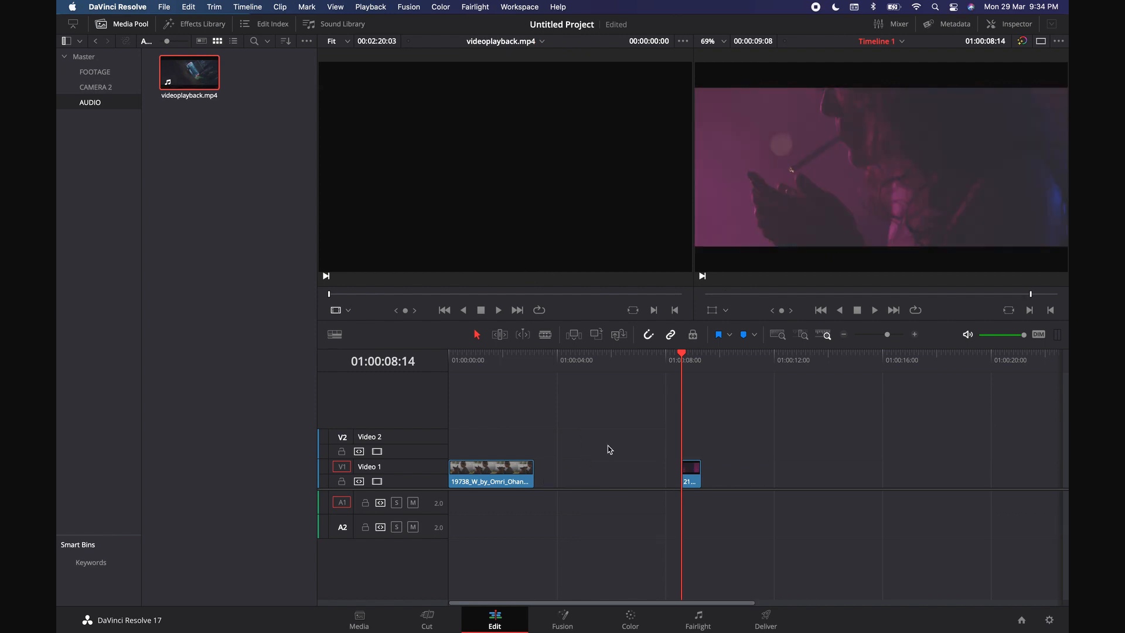
Move the trimmed 21320 clip on Video 1 earlier, to just before the four-second mark near the first clip
left_click_drag(697, 477, 564, 477)
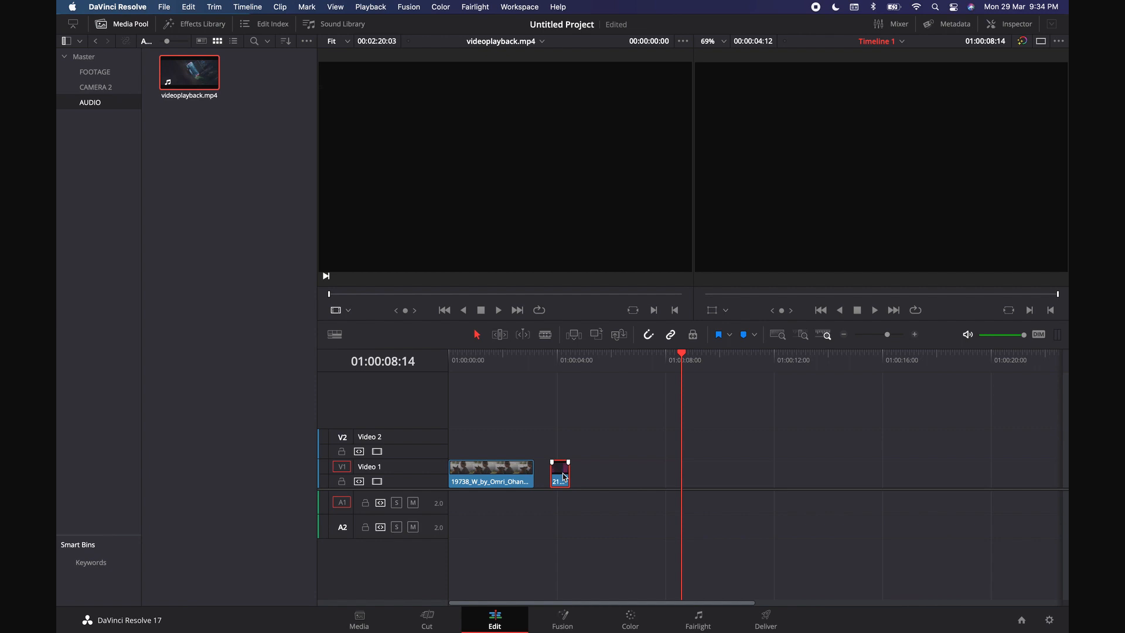
Switch to Premiere Pro, import clip 21308 from the Desktop's ARTGRID folder and build a sequence from it
key("F4")
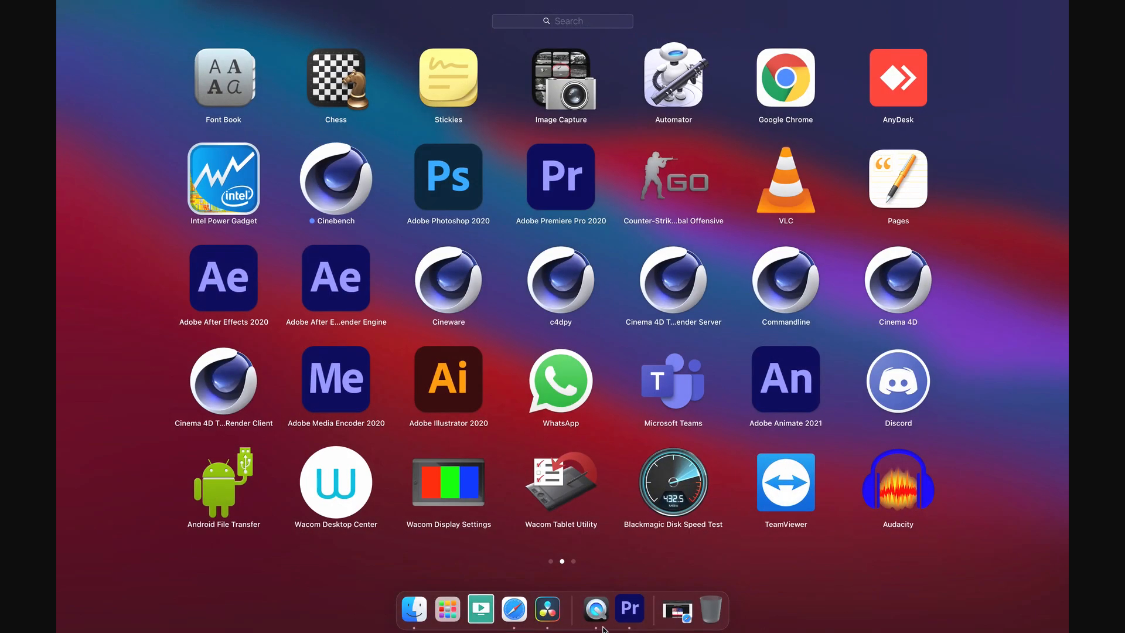
left_click(631, 612)
right_click(232, 463)
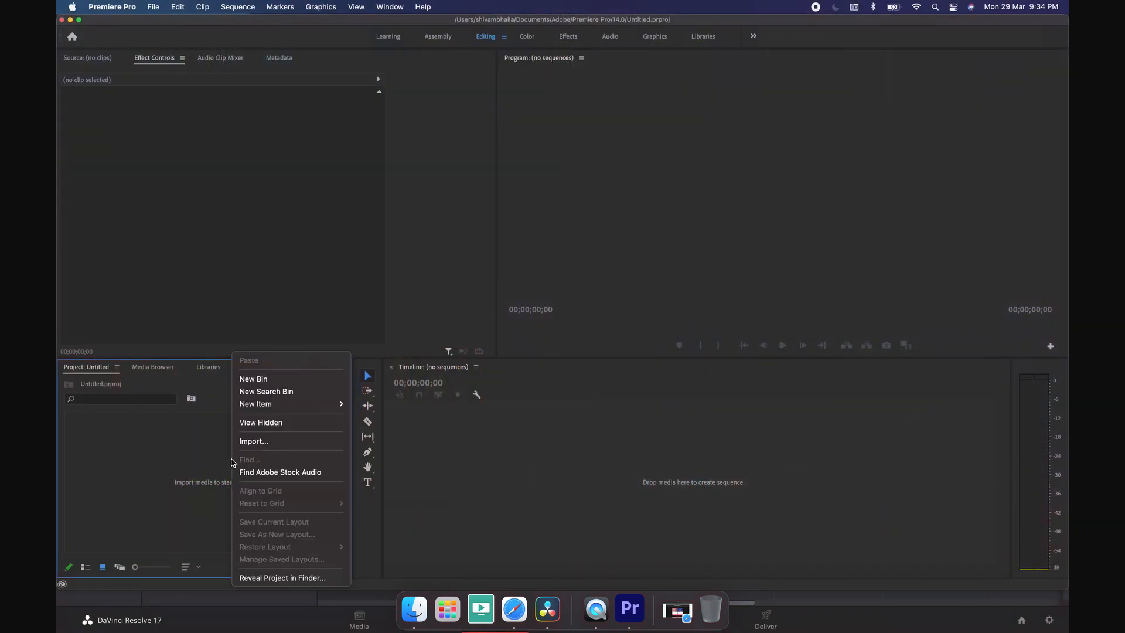
left_click(299, 441)
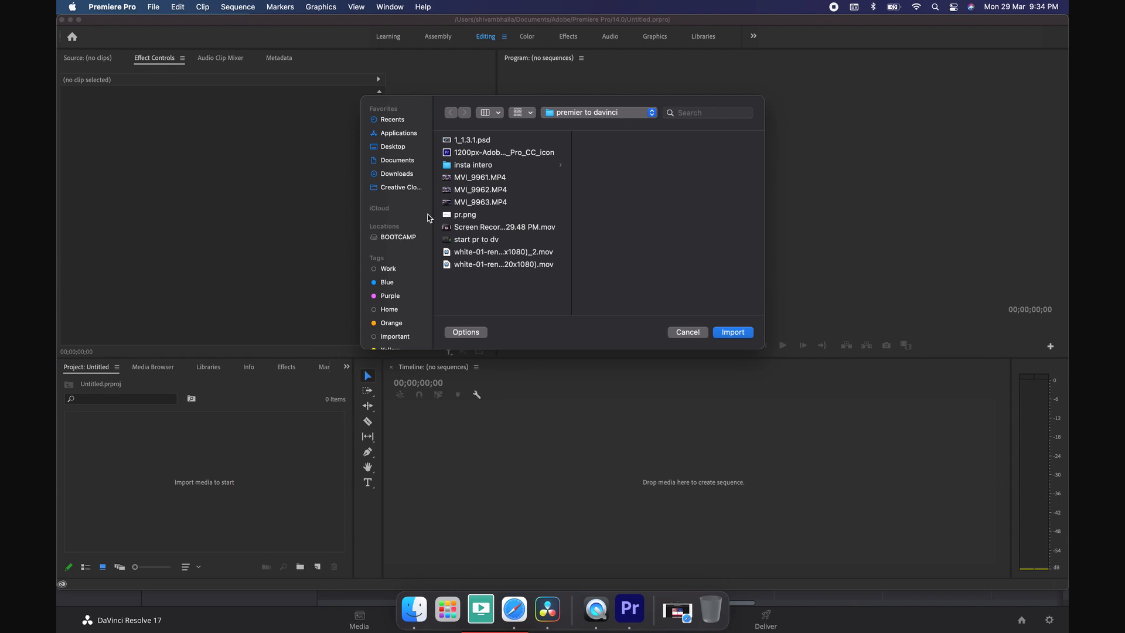
left_click(413, 146)
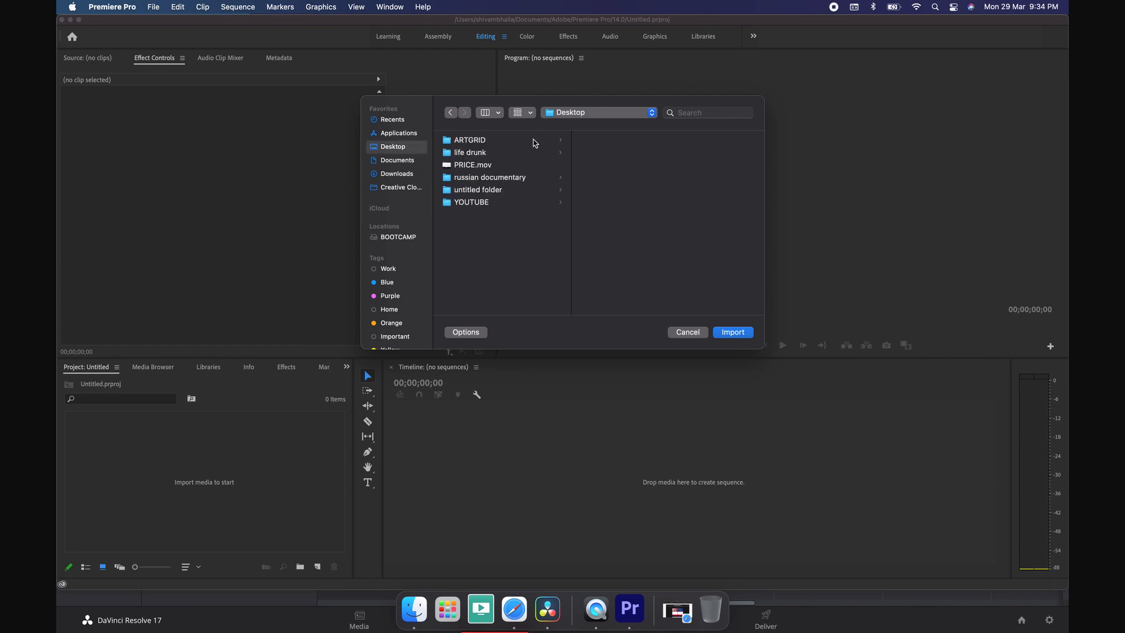
left_click(535, 141)
left_click(644, 277)
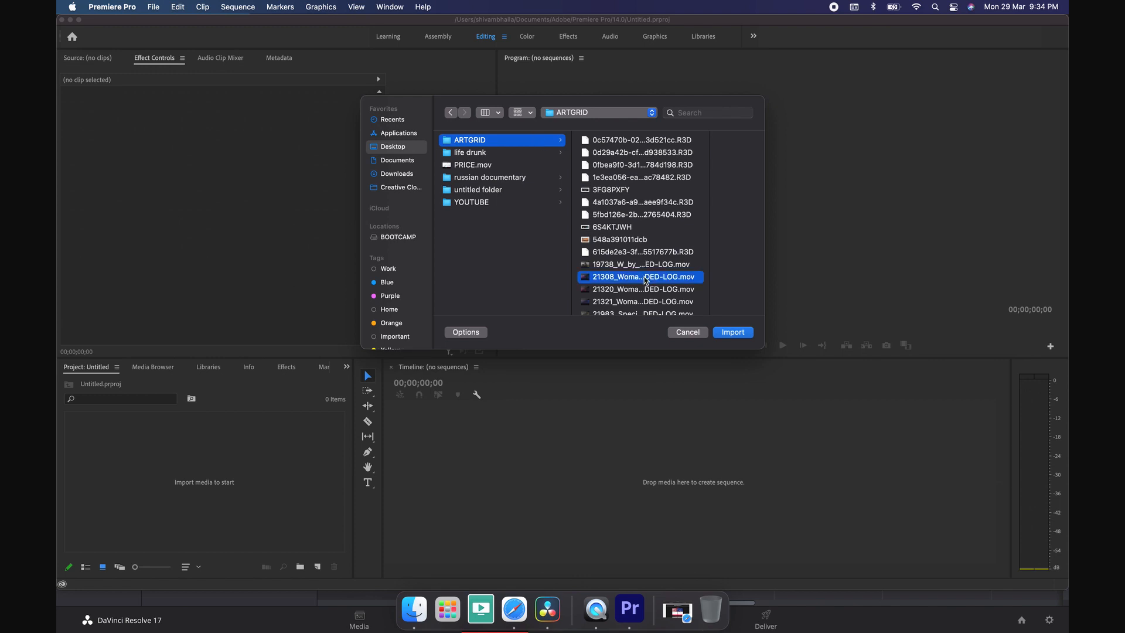
left_click(744, 332)
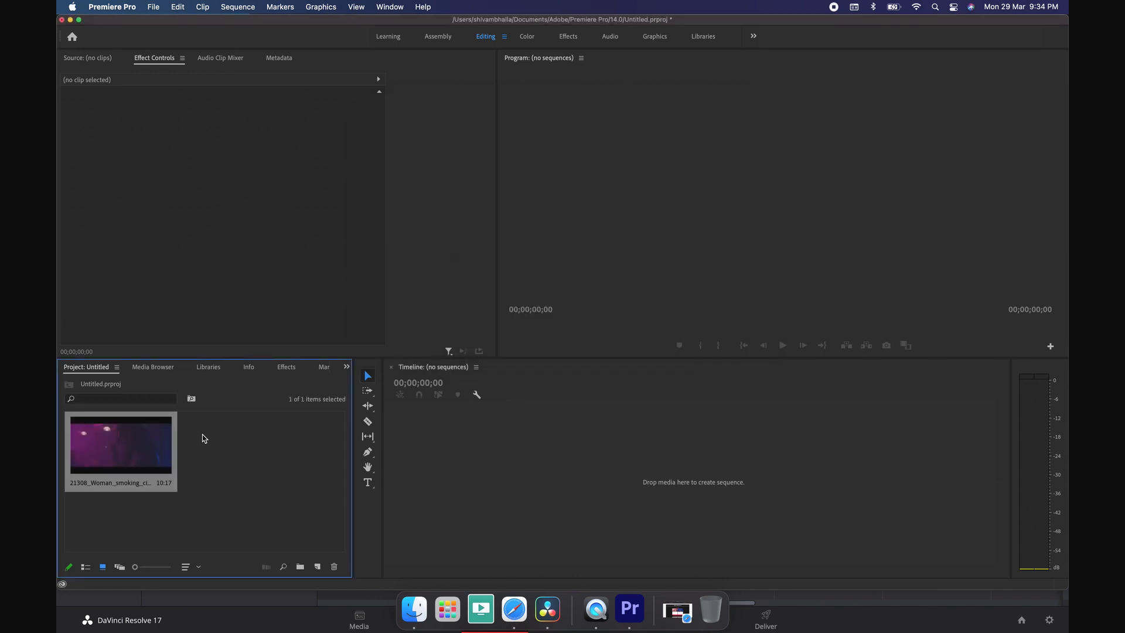
left_click_drag(422, 457, 455, 461)
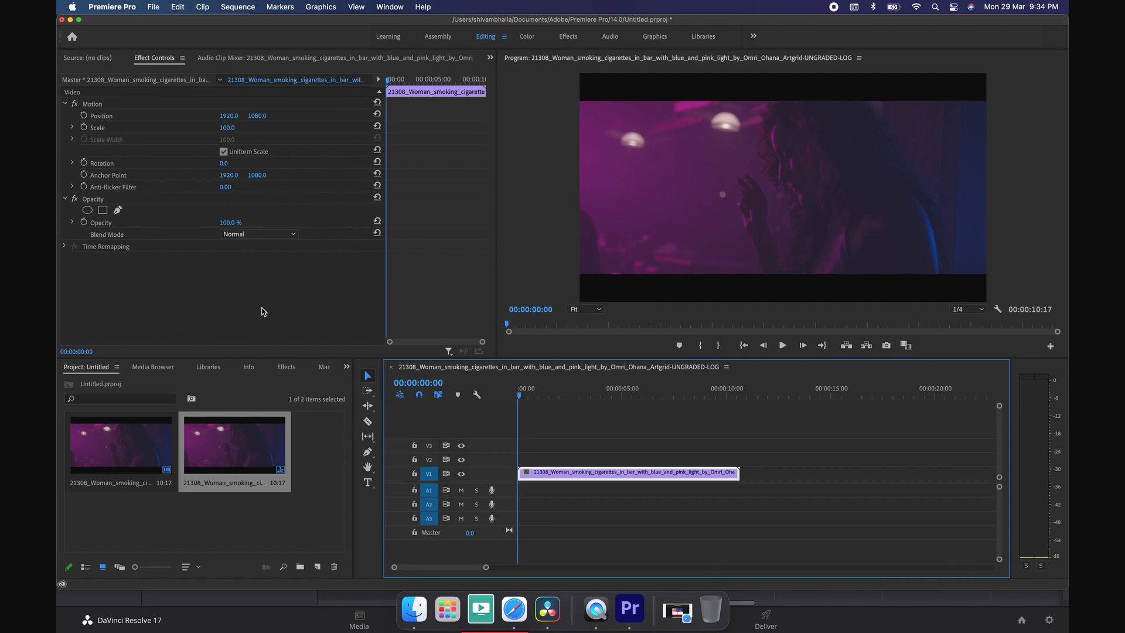
Switch to DaVinci Resolve and show the Inspector settings for clip 19738 on Video 1
left_click(545, 609)
left_click(500, 474)
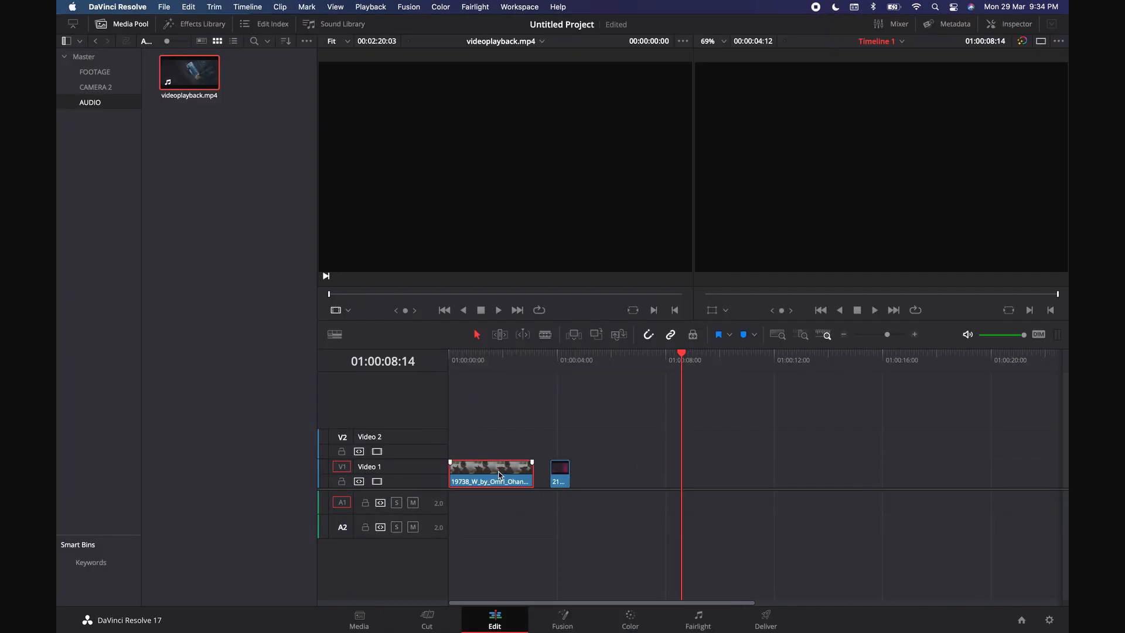
left_click(1014, 27)
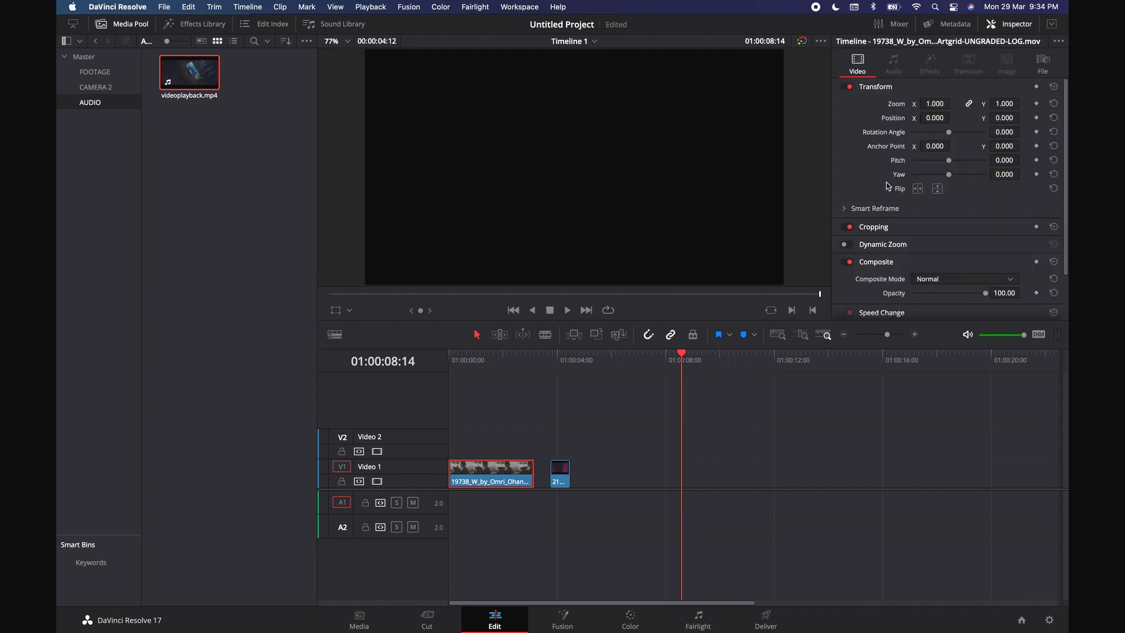
Set clip 19738's Zoom to 1.130 and Position X to 105.000, and undo the trial changes to its other transform values
left_click(478, 359)
left_click_drag(934, 103, 947, 175)
key("super+z")
key("super+z")
key("super+z")
key("super+z")
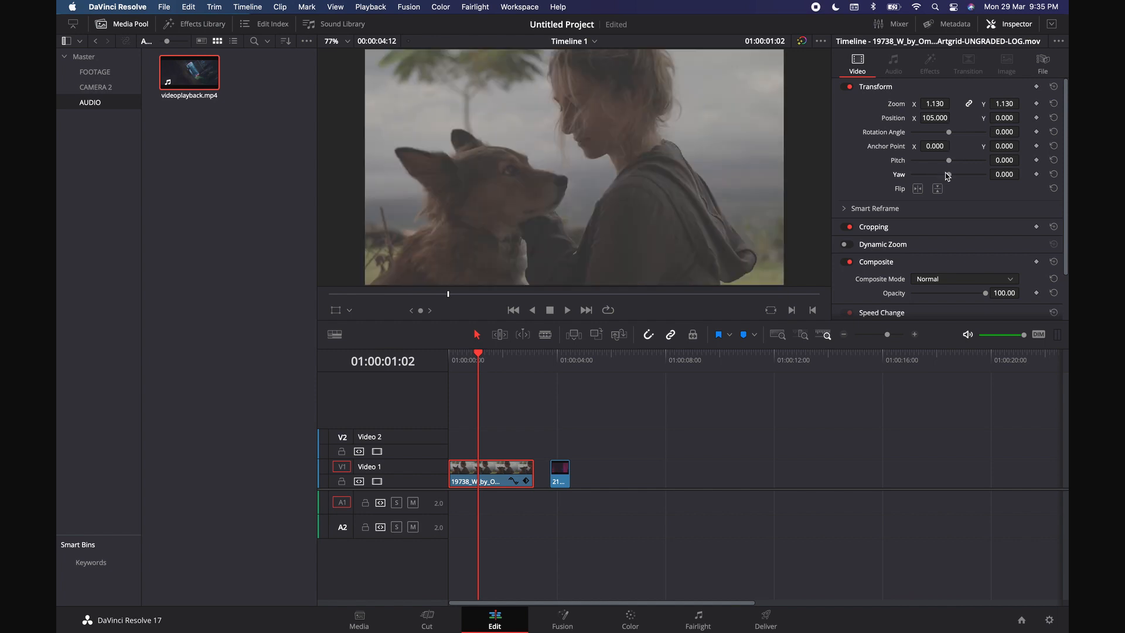
Examine the clip's Cropping, Composite, Stabilization, Lens Correction, and Retime and Scaling settings in the Inspector
left_click(893, 227)
scroll(932, 244, "down", 3)
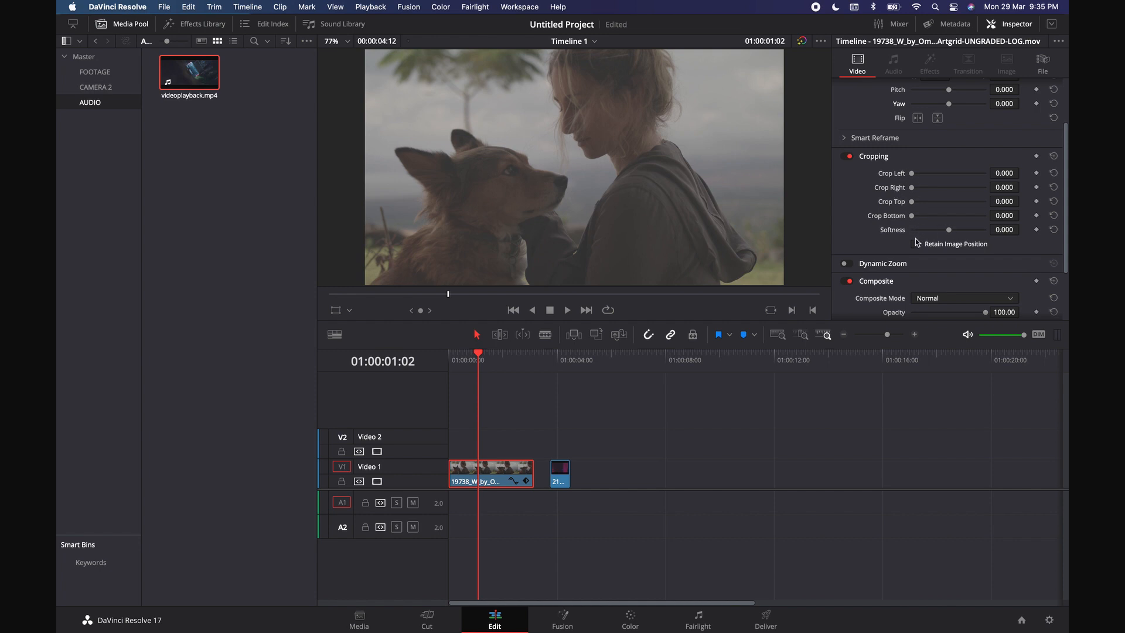
scroll(918, 242, "down", 3)
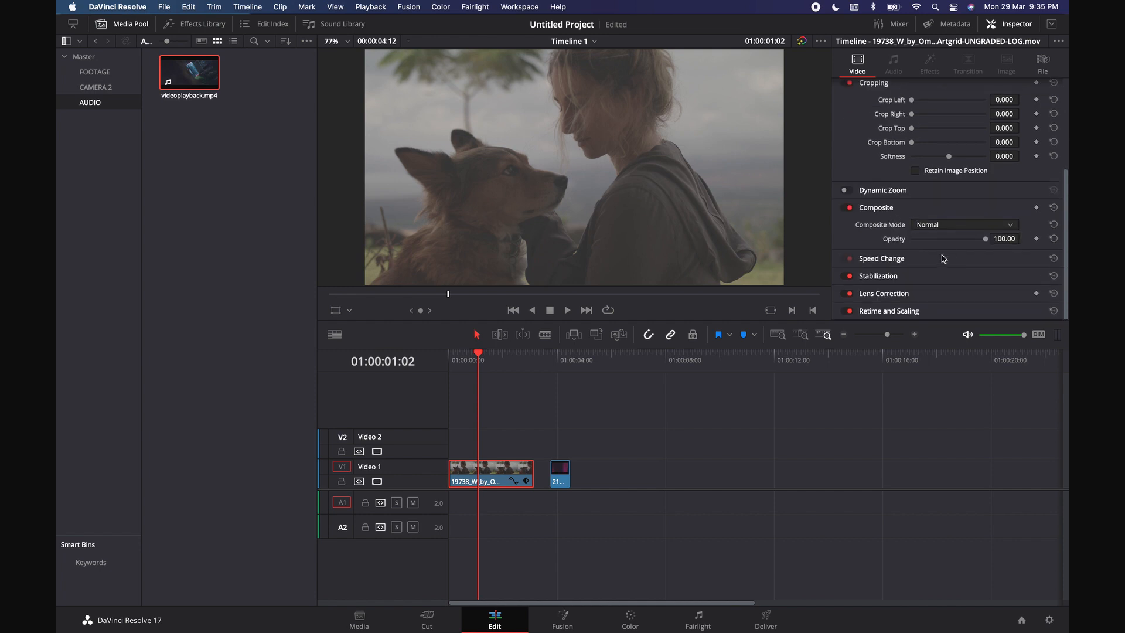
left_click(918, 275)
scroll(965, 230, "down", 4)
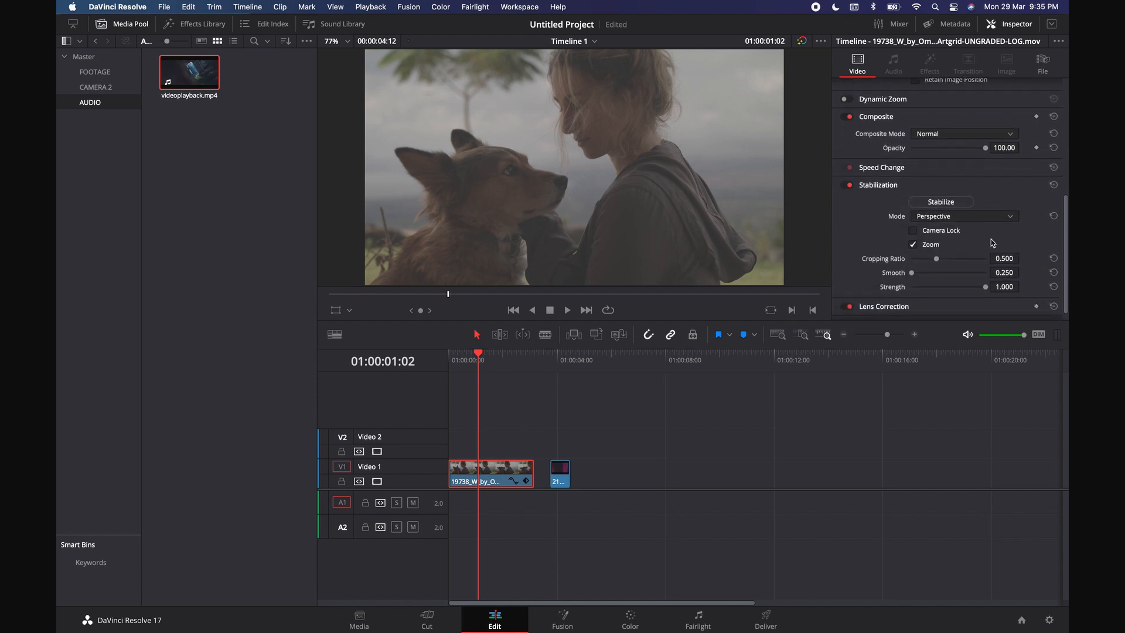
left_click(955, 221)
left_click(996, 214)
scroll(900, 283, "down", 1)
left_click(908, 294)
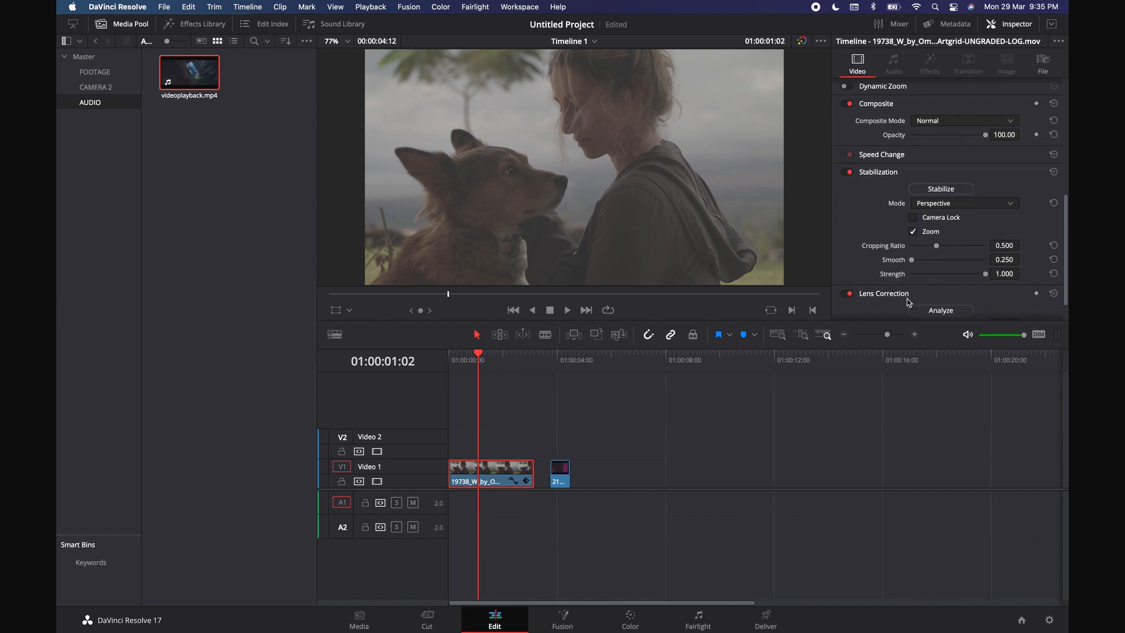
scroll(908, 302, "down", 2)
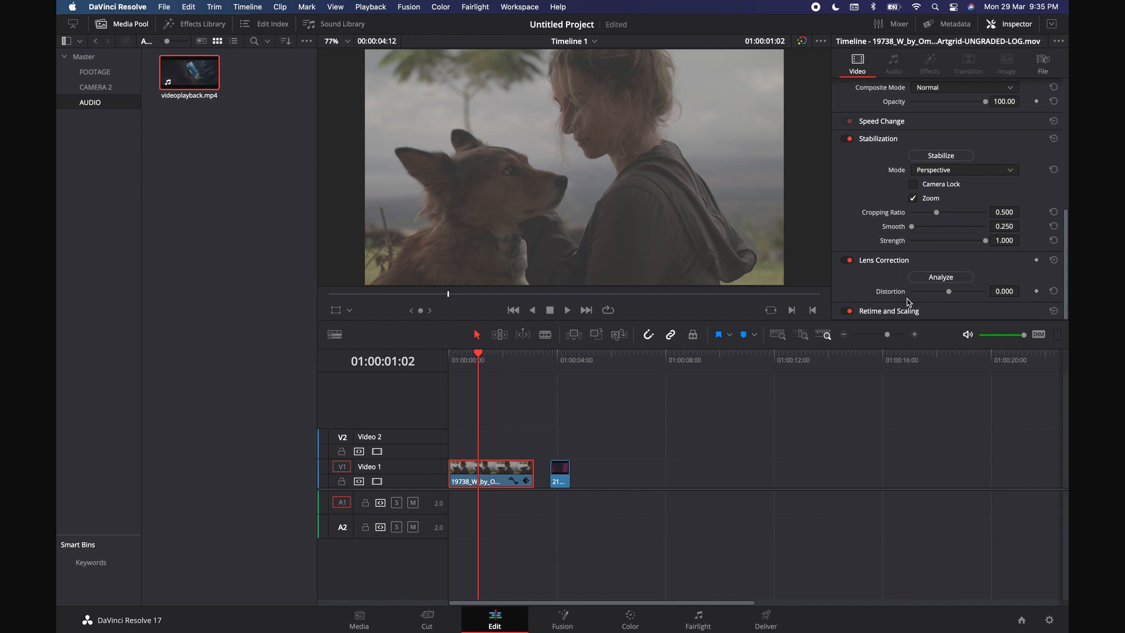
left_click(907, 305)
scroll(907, 305, "down", 3)
scroll(907, 304, "up", 10)
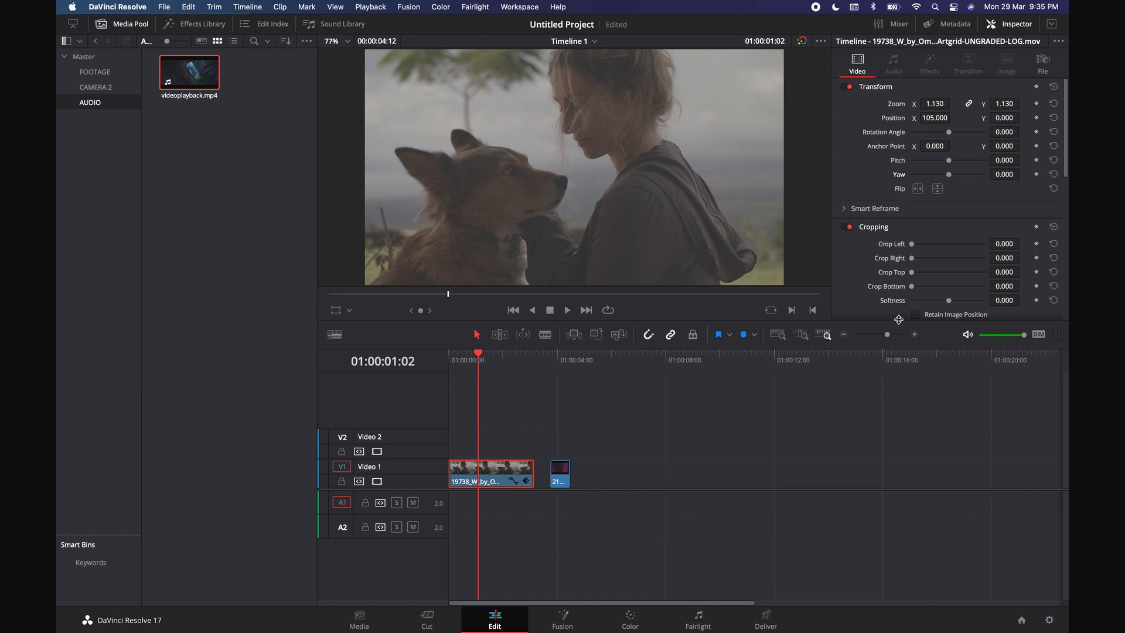
Add Zoom keyframes to clip 19738 at 01:00:00:10 and 01:00:01:01
left_click(915, 335)
left_click(915, 335)
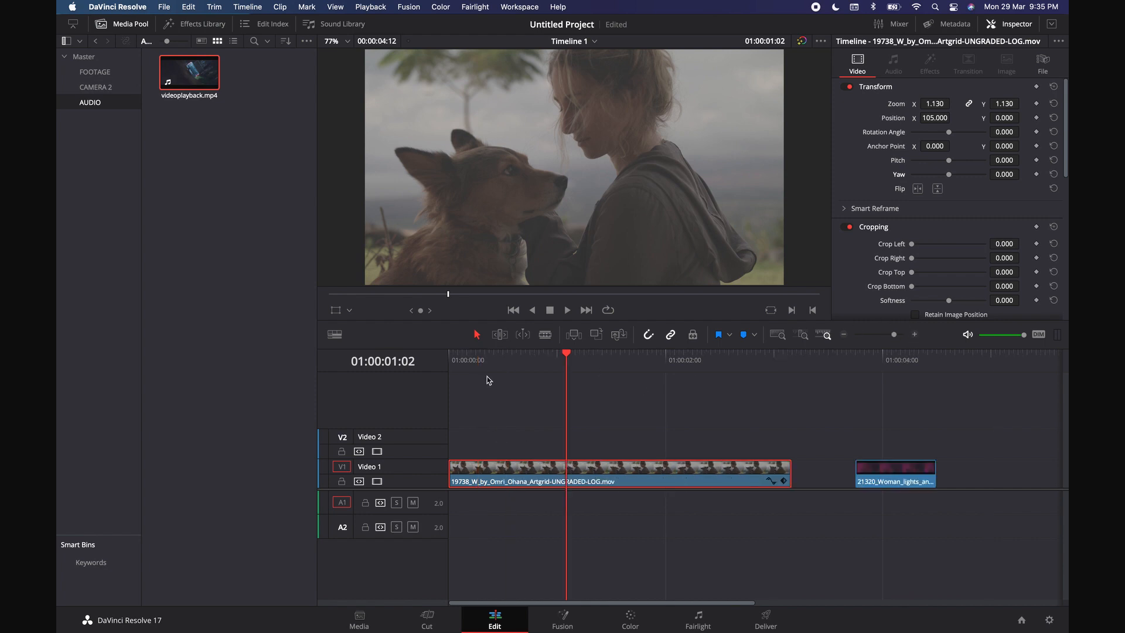
left_click(485, 357)
mouse_move(485, 357)
left_mouse_down()
mouse_move(449, 358)
mouse_move(495, 358)
left_mouse_up()
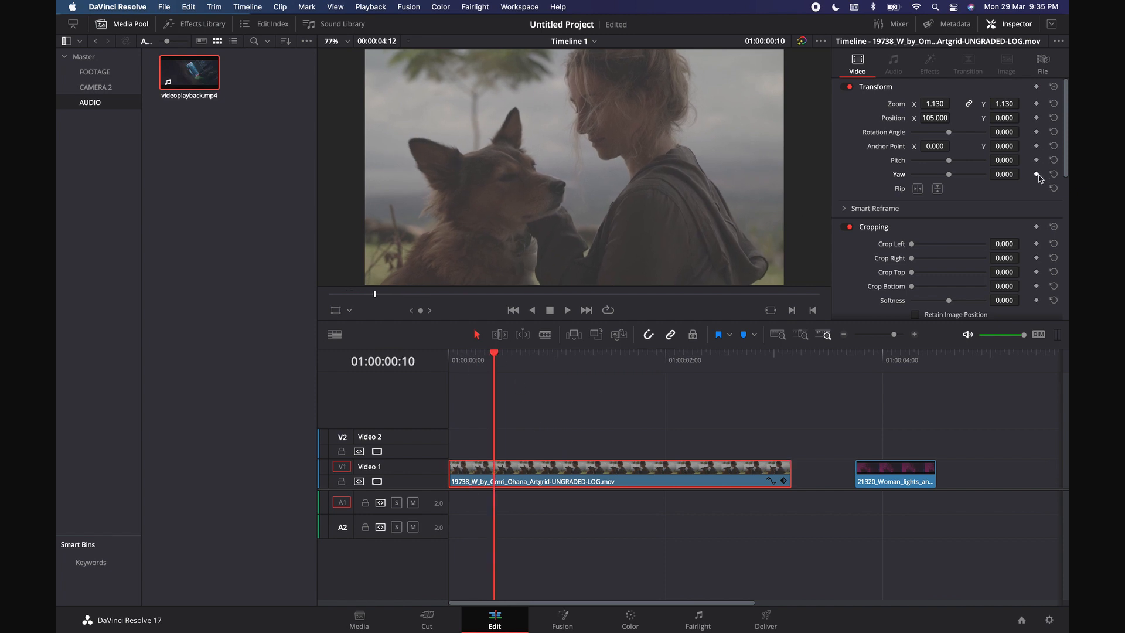
left_click(1036, 105)
left_click(561, 362)
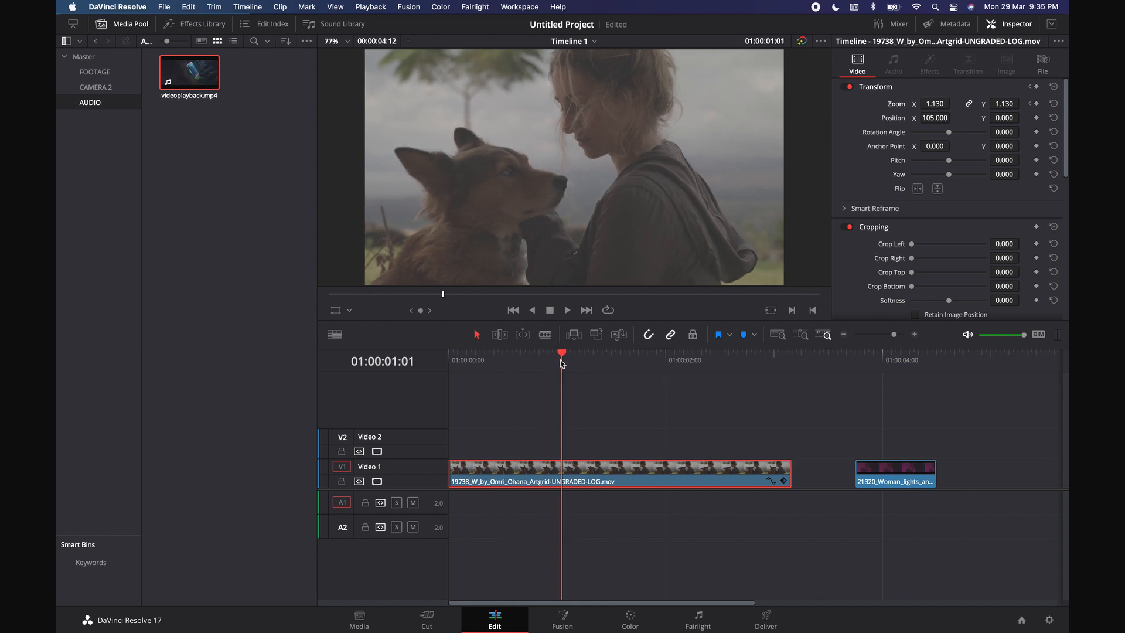
Lower the Zoom at the keyframe on 01:00:00:10 to about 0.840 and play the zoom animation
left_click(1031, 105)
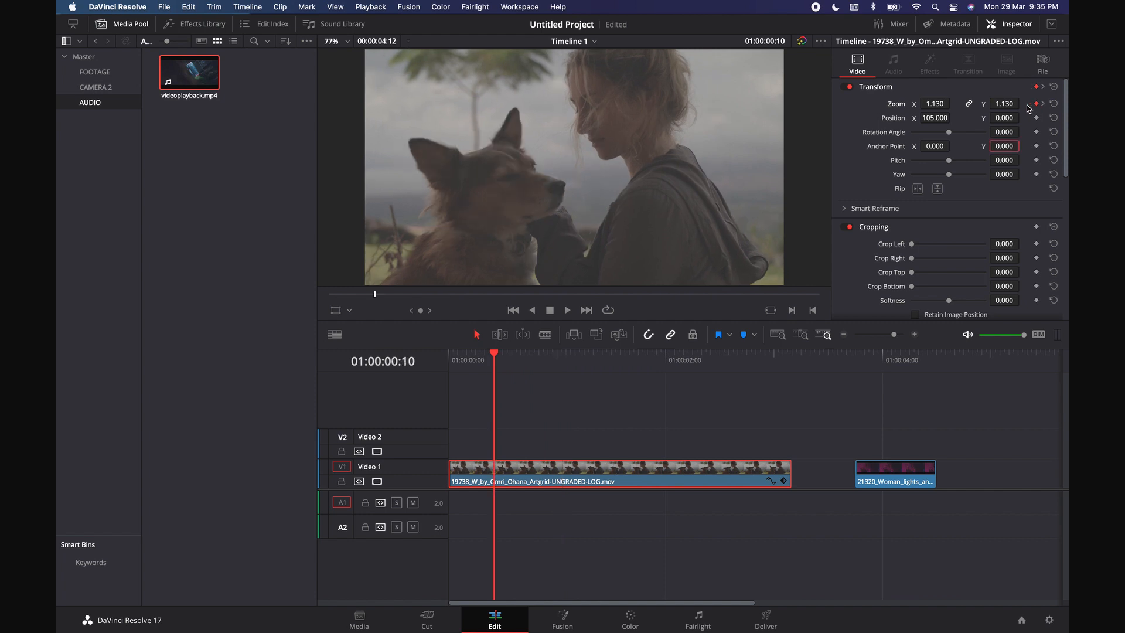
left_click_drag(934, 104, 530, 394)
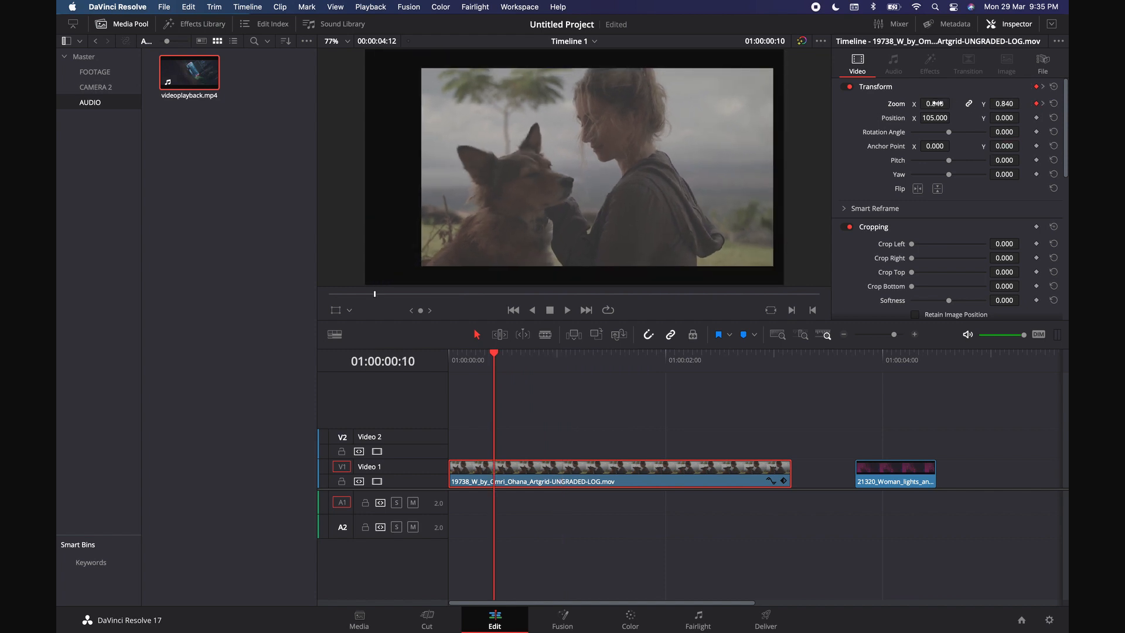
key("space")
key("space")
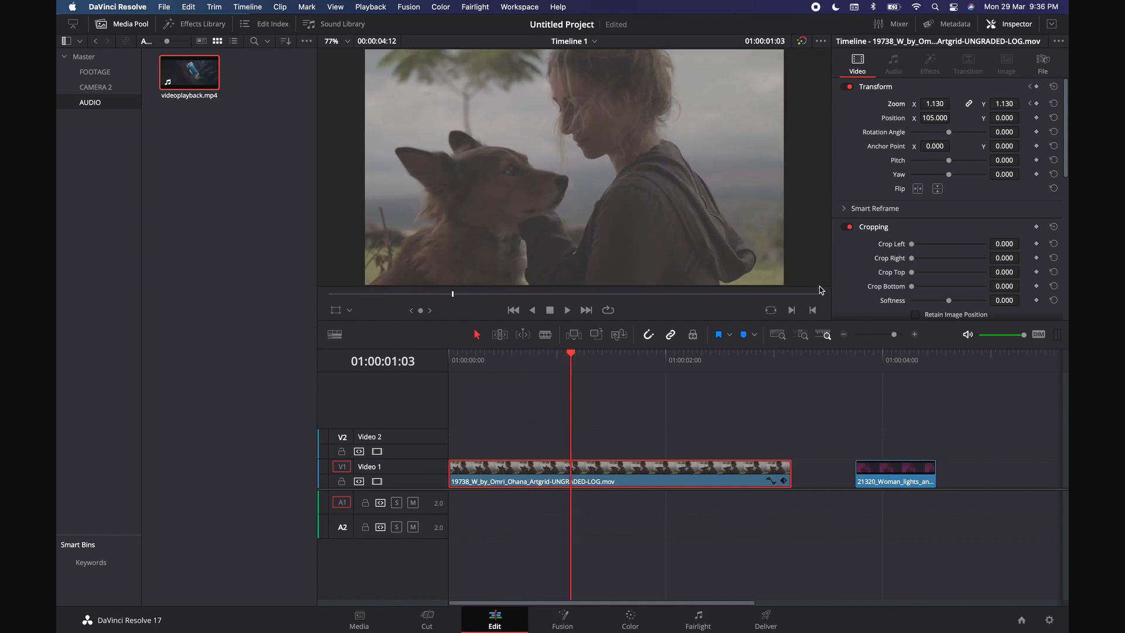
scroll(1039, 267, "down", 10)
scroll(1039, 267, "up", 10)
Smooth both Zoom X keyframes in clip 19738's keyframe curve, adjust the second one's handle, and hide the curve again
left_click(772, 482)
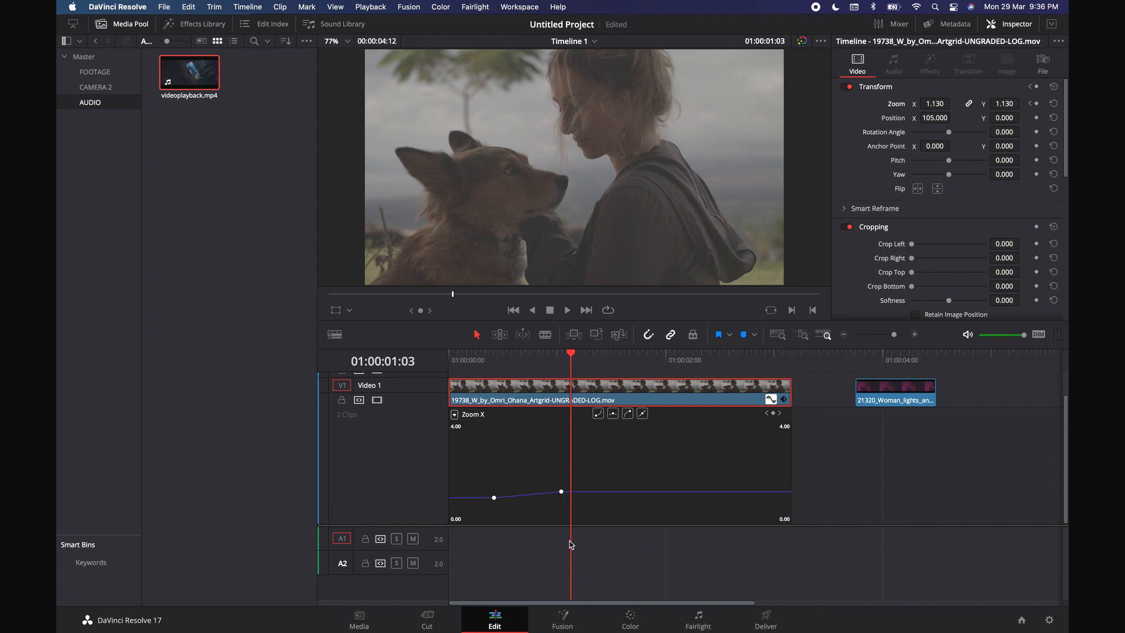
left_click(561, 491)
left_click(612, 415)
mouse_move(545, 491)
left_mouse_down()
mouse_move(490, 500)
mouse_move(537, 469)
mouse_move(542, 486)
left_mouse_up()
left_click(493, 498)
left_click(597, 413)
left_click(514, 502)
left_click(771, 401)
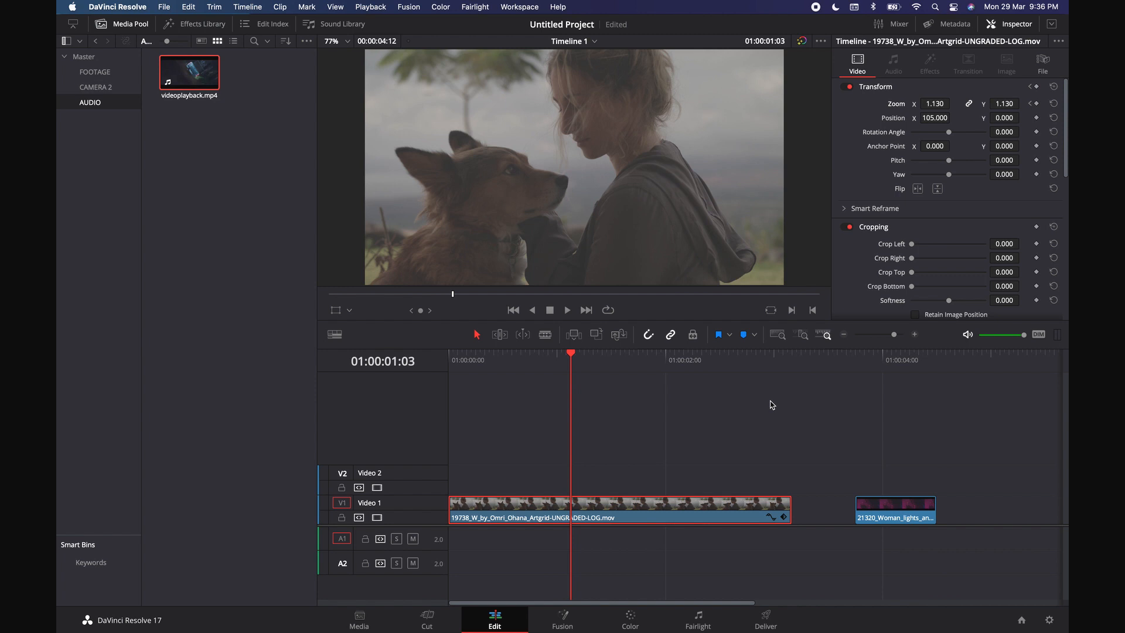
left_click(769, 517)
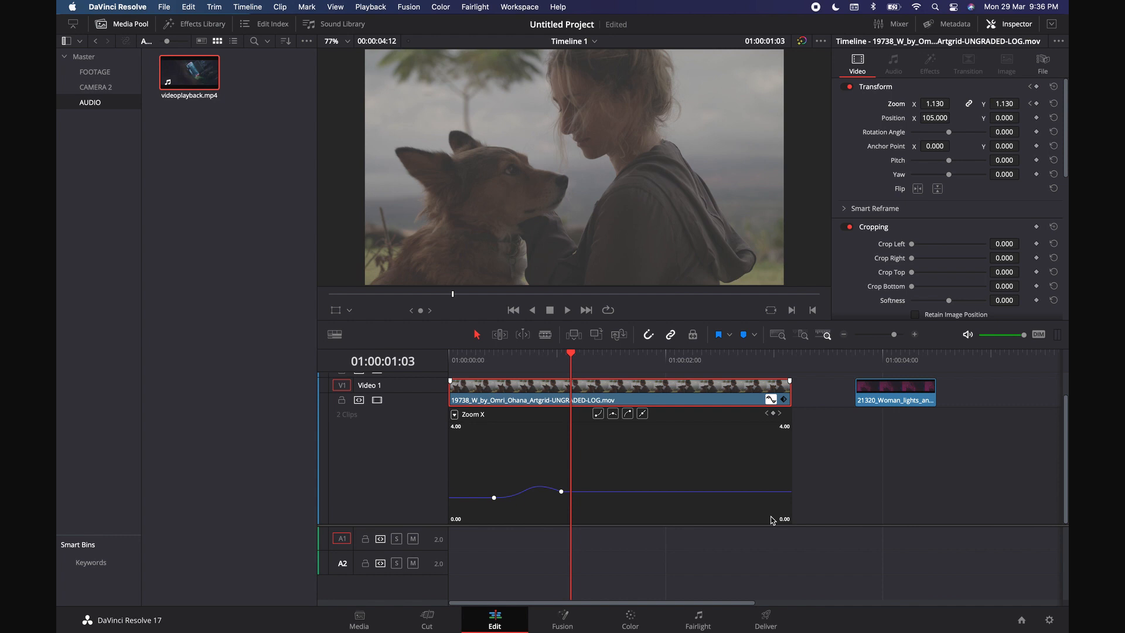
left_click(771, 402)
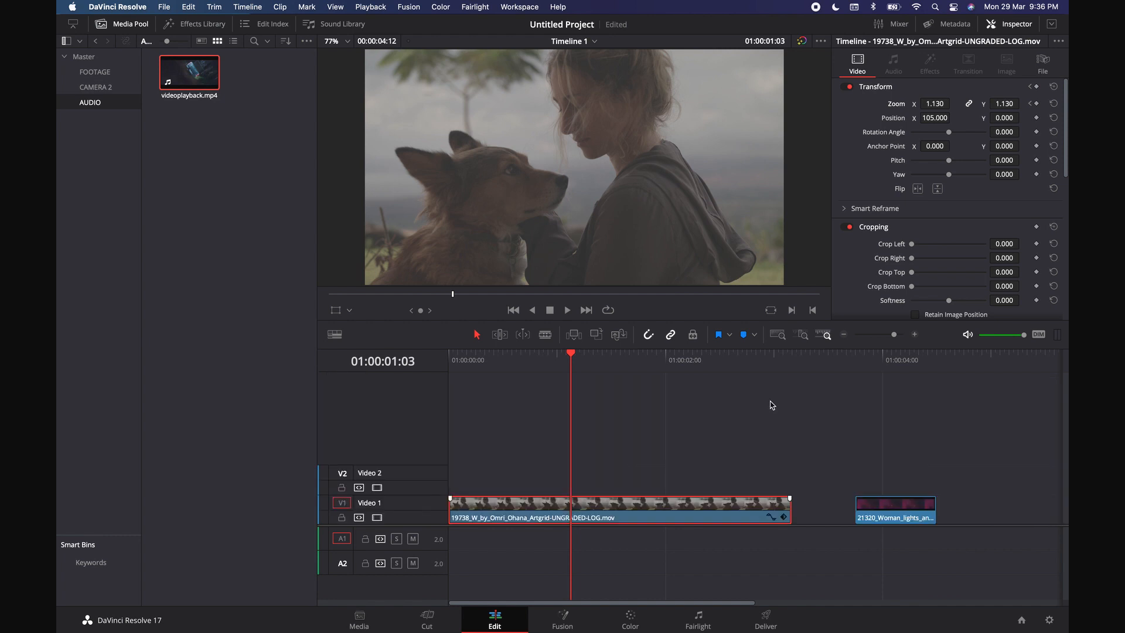
left_click(648, 391)
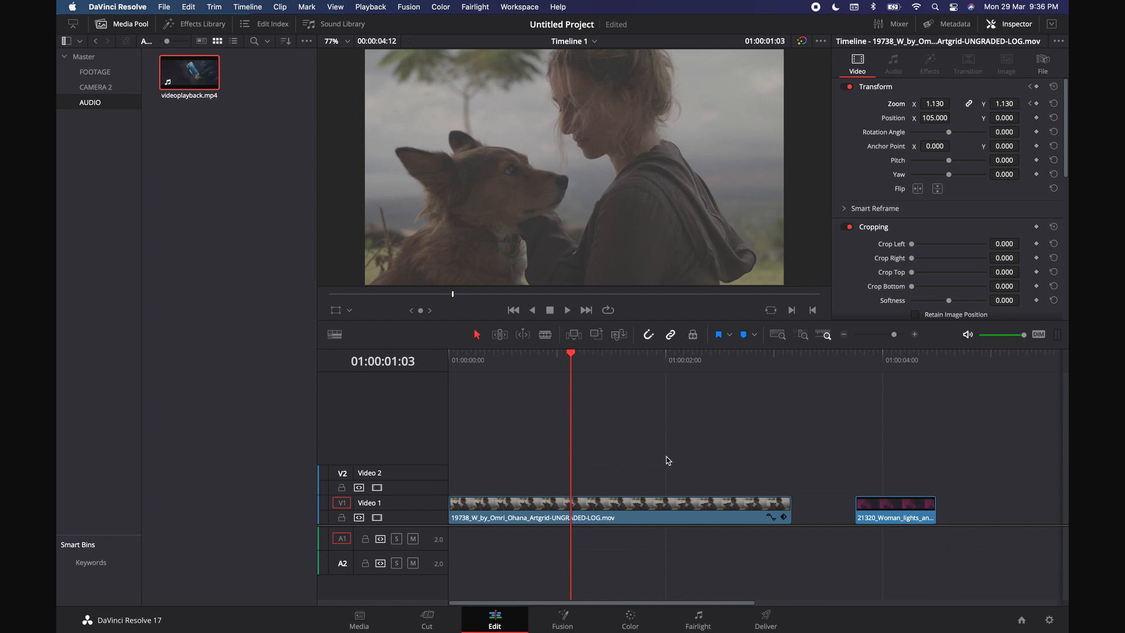
Change clip 19738's speed setting to reverse playback and play the reversed clip
left_click(639, 498)
right_click(638, 499)
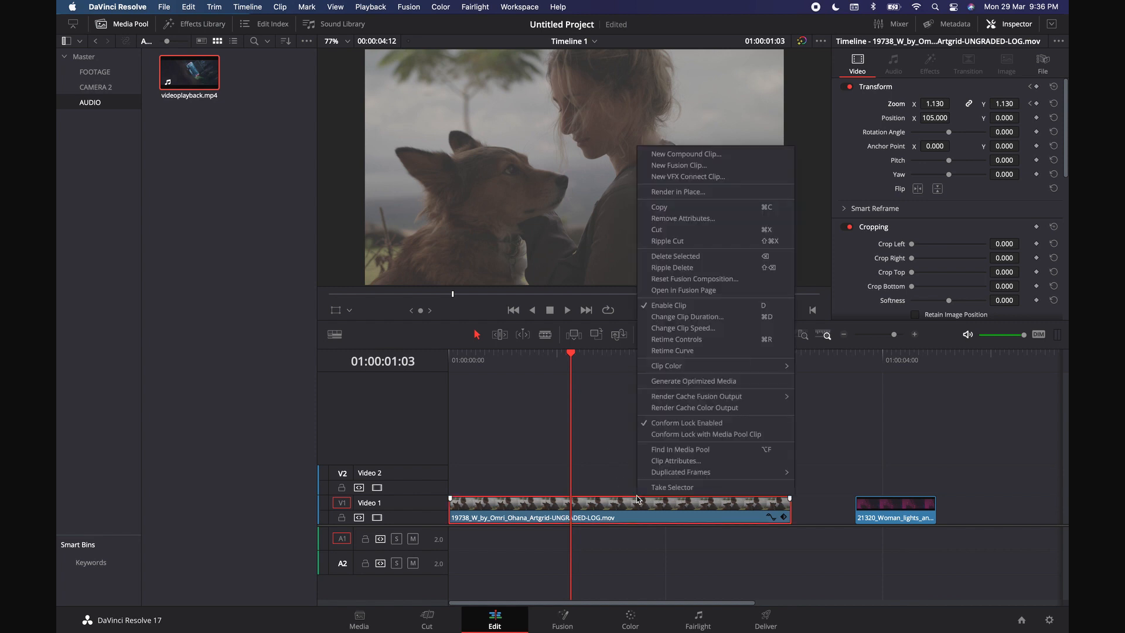
left_click(719, 330)
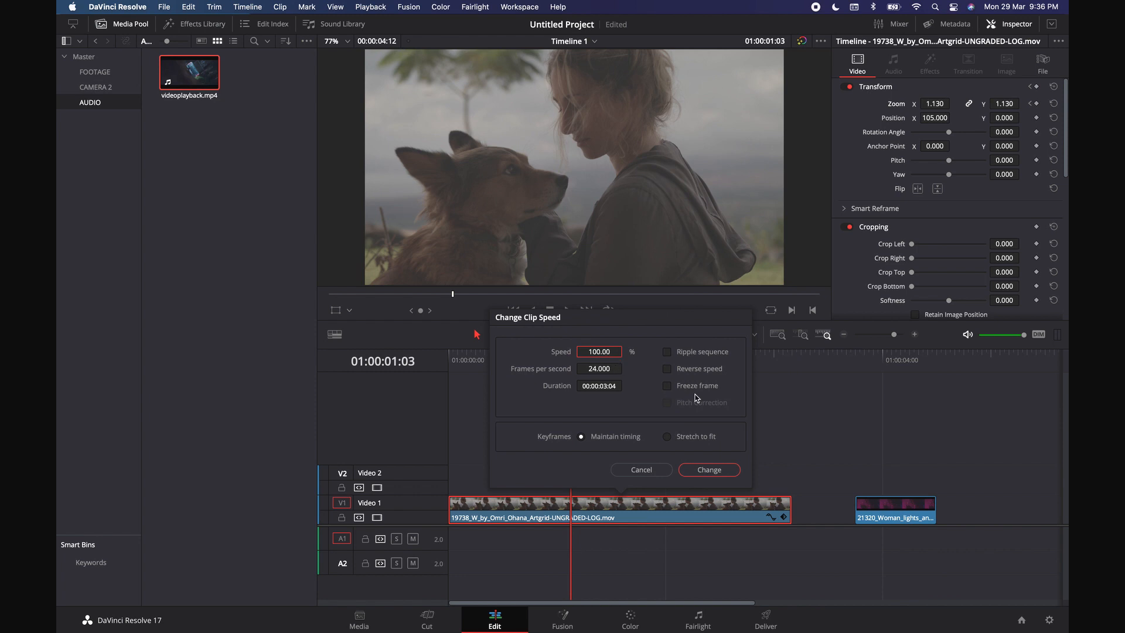
left_click(706, 371)
left_click(709, 469)
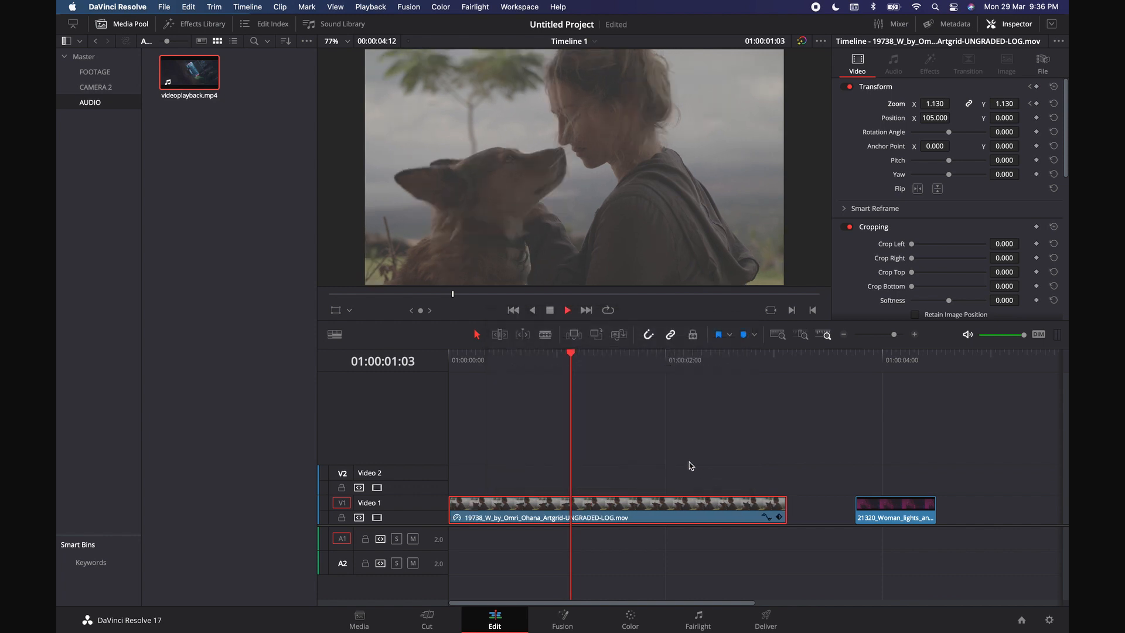
key("space")
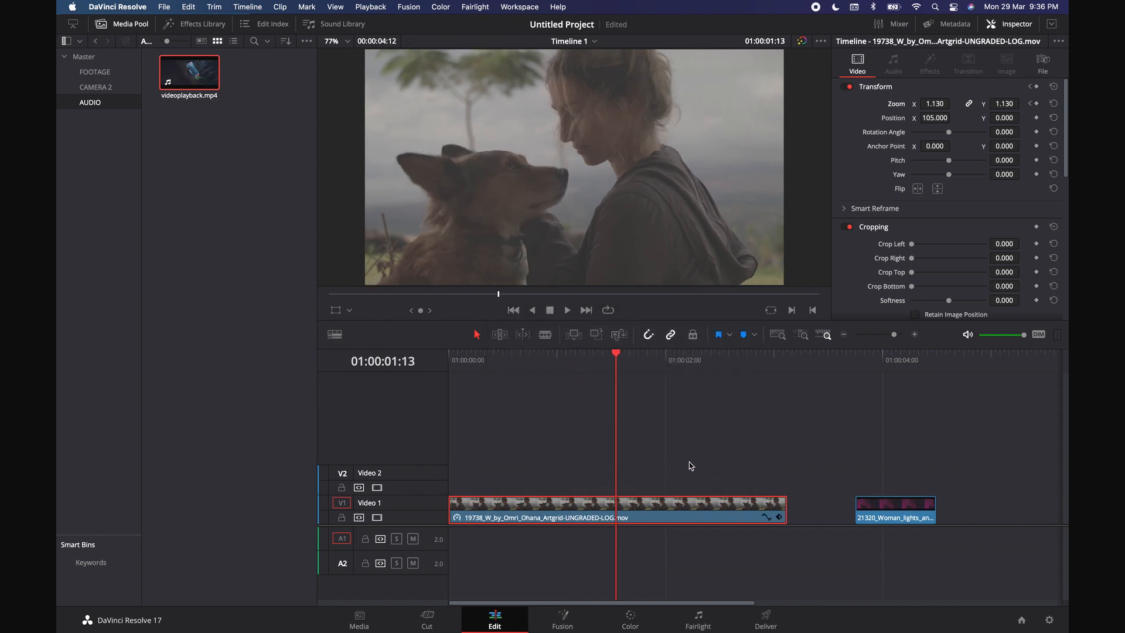
Show the retime controls on clip 19738 and add speed points at 01:00:01:03 and 01:00:01:18
right_click(656, 503)
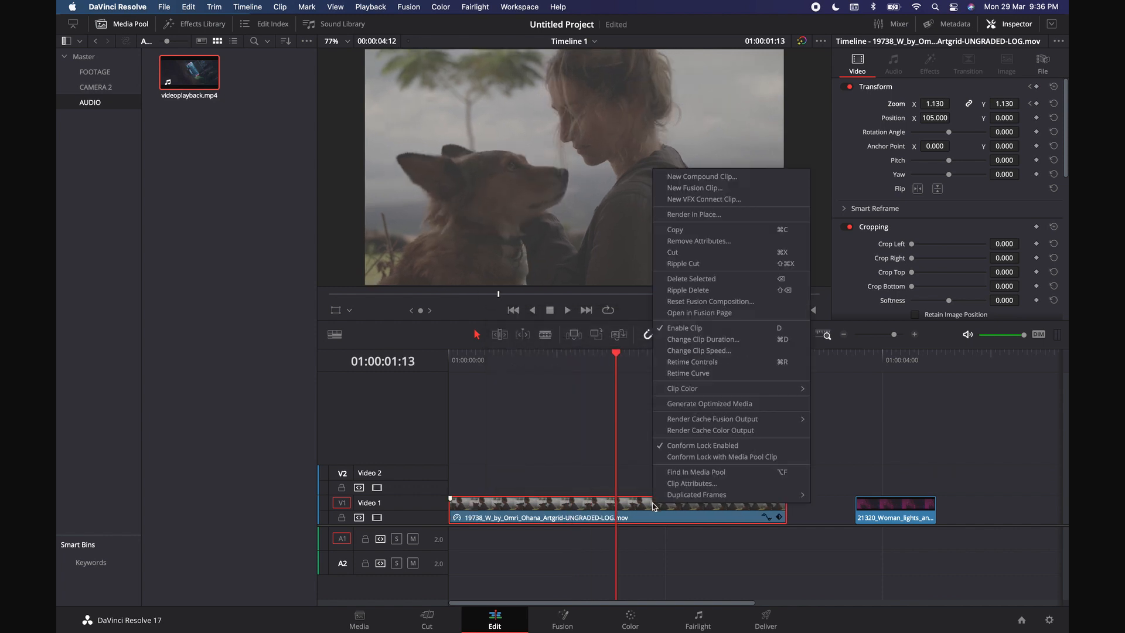
left_click(729, 362)
left_click(490, 359)
left_click(466, 358)
left_click_drag(482, 356, 572, 370)
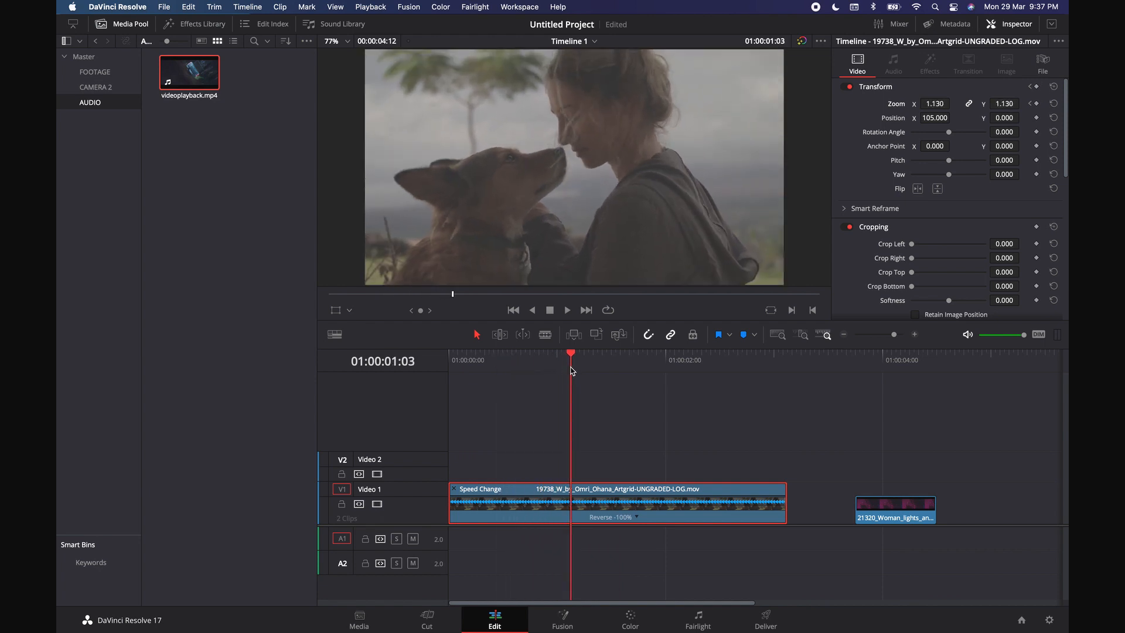
left_click(637, 520)
left_click(663, 515)
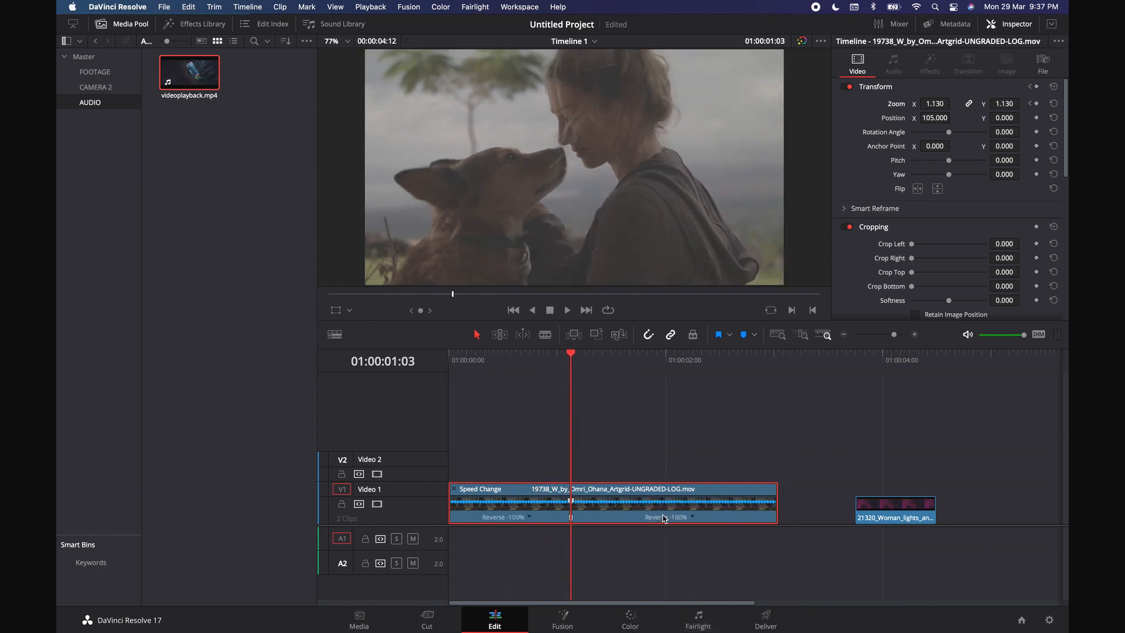
left_click_drag(572, 357, 640, 367)
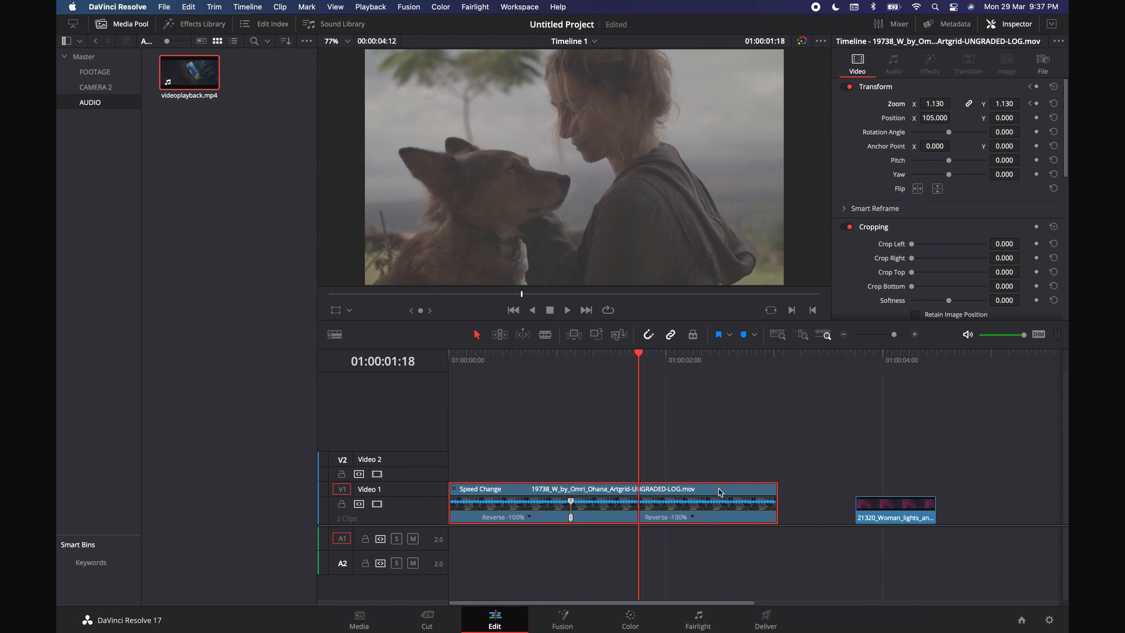
left_click(694, 517)
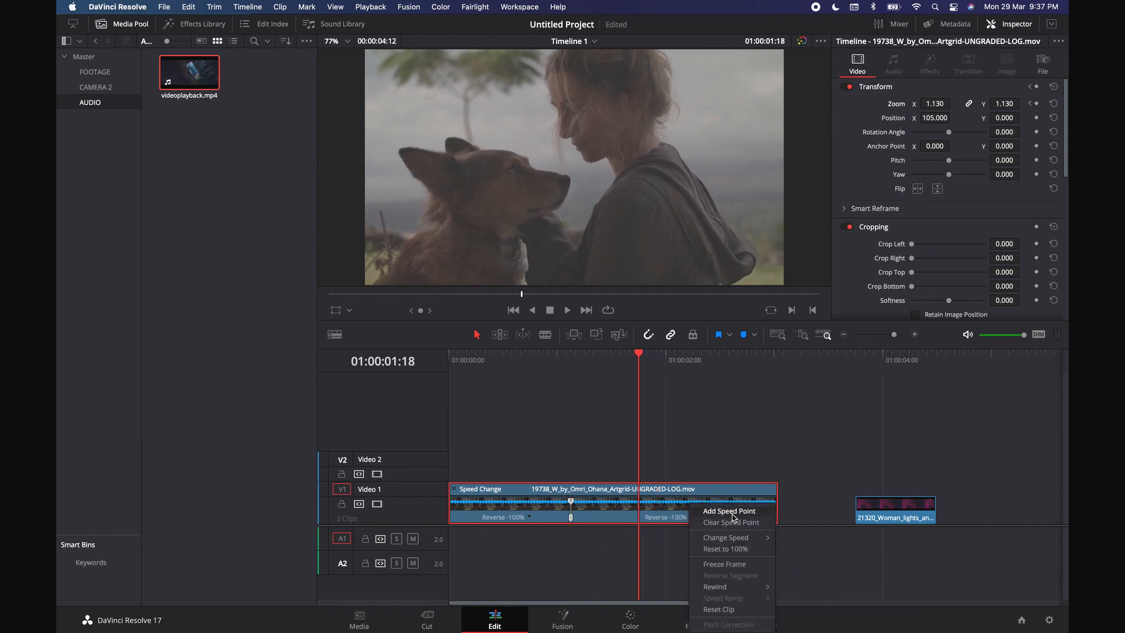
left_click(733, 515)
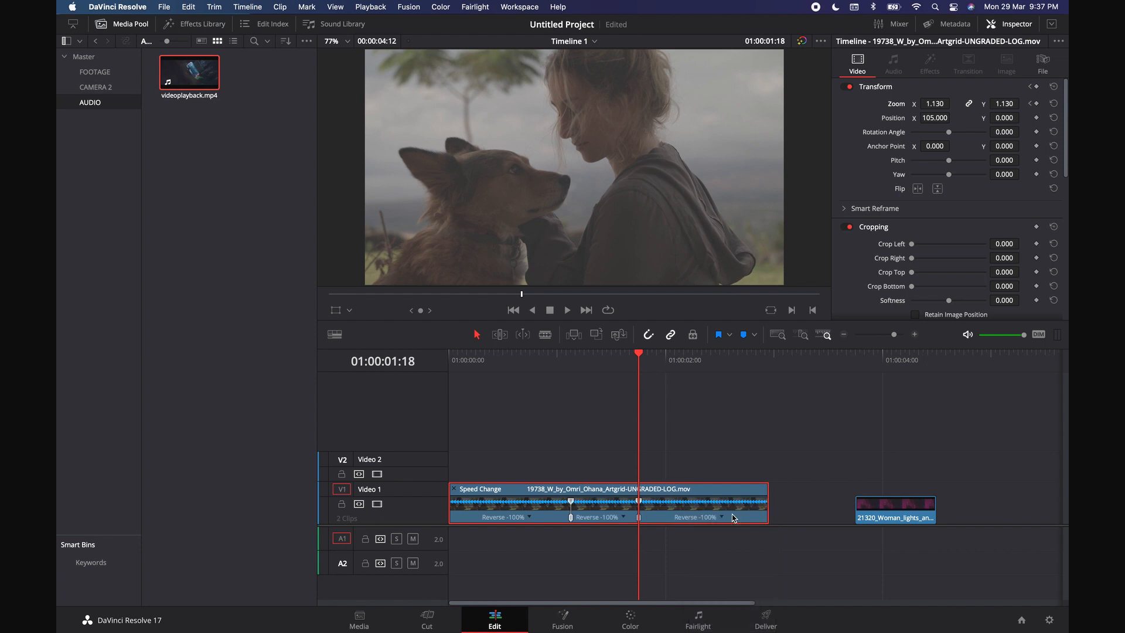
Set the reversed segment between the two speed points to 50% speed and play back the result
left_click(626, 519)
mouse_move(683, 538)
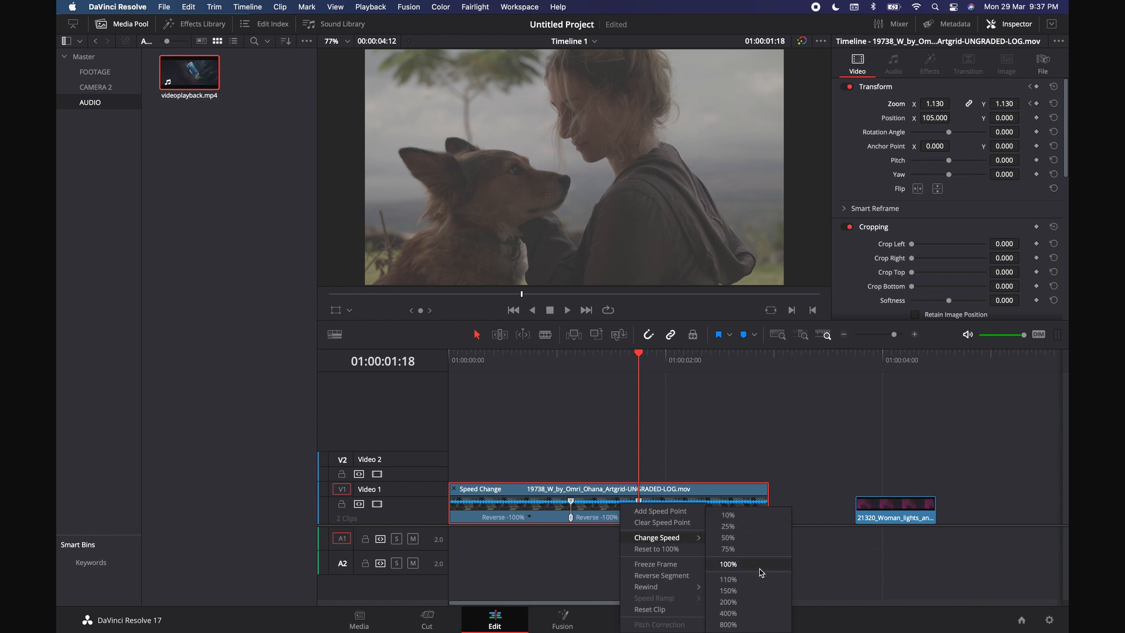
left_click(759, 538)
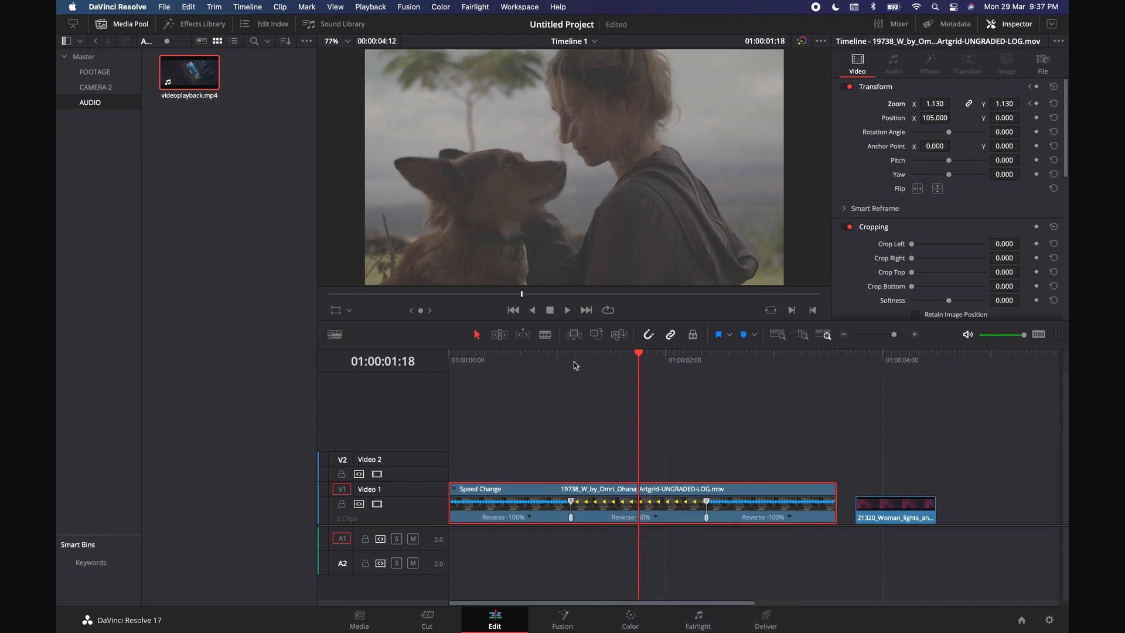
left_click(539, 355)
key("space")
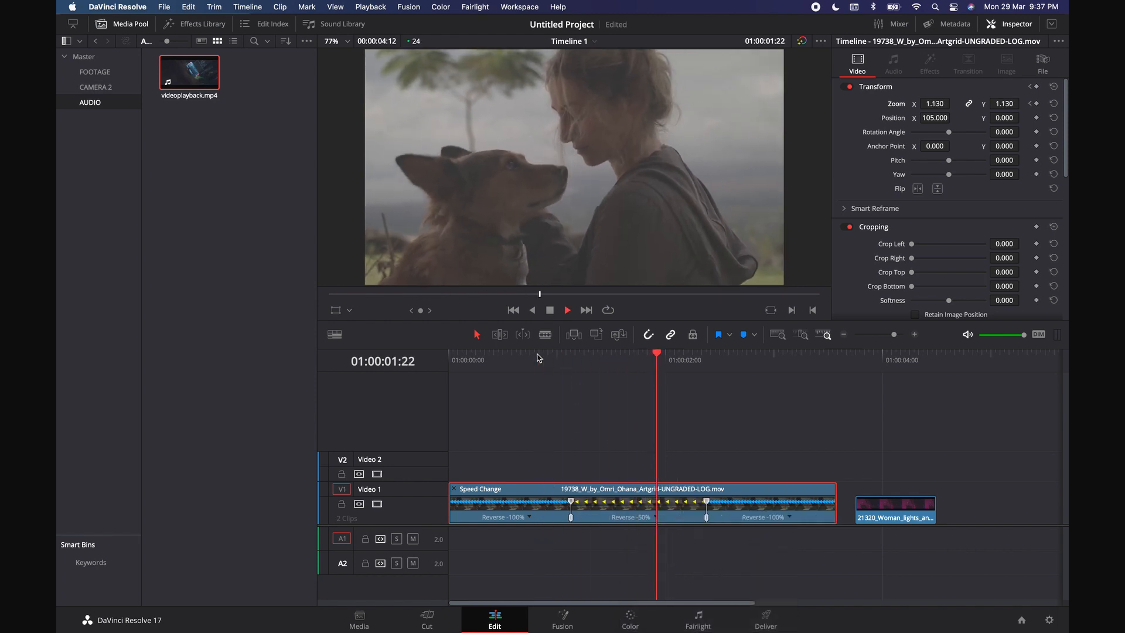
key("space")
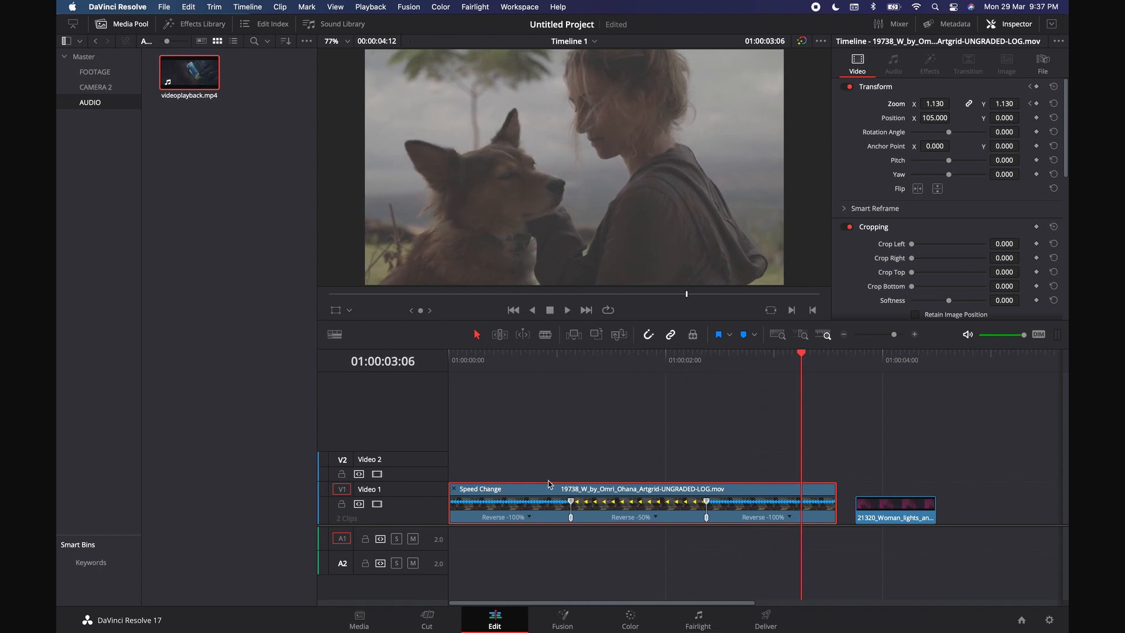
left_click(843, 335)
left_click(844, 335)
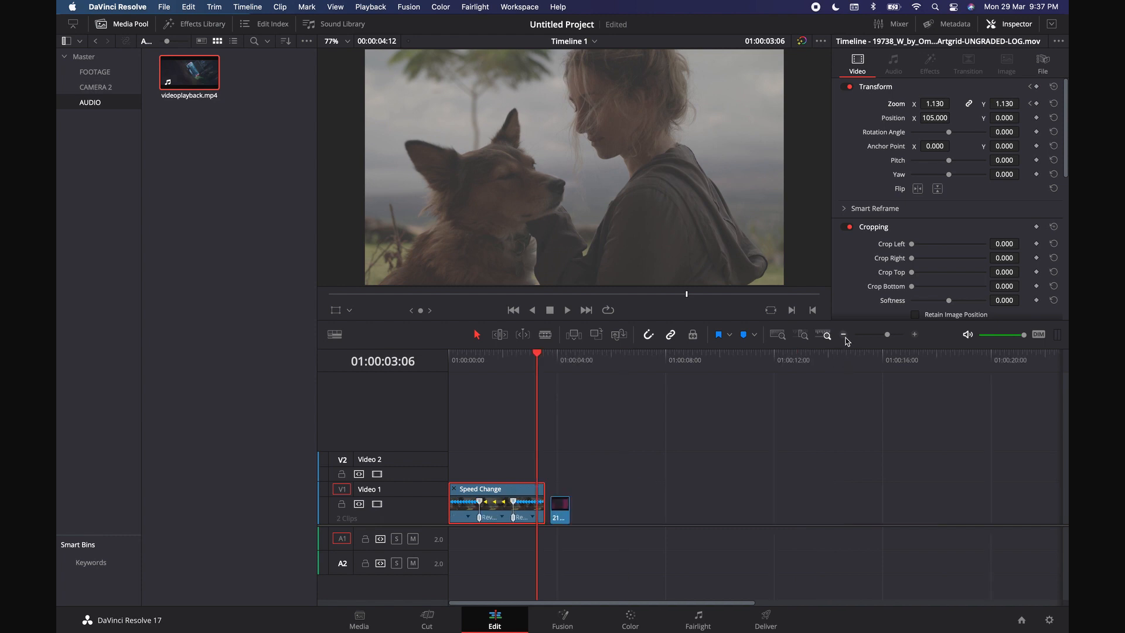
Look over clip 19738's cropping, composite and transform settings in the Inspector, and briefly display the audio mixer
scroll(936, 230, "down", 10)
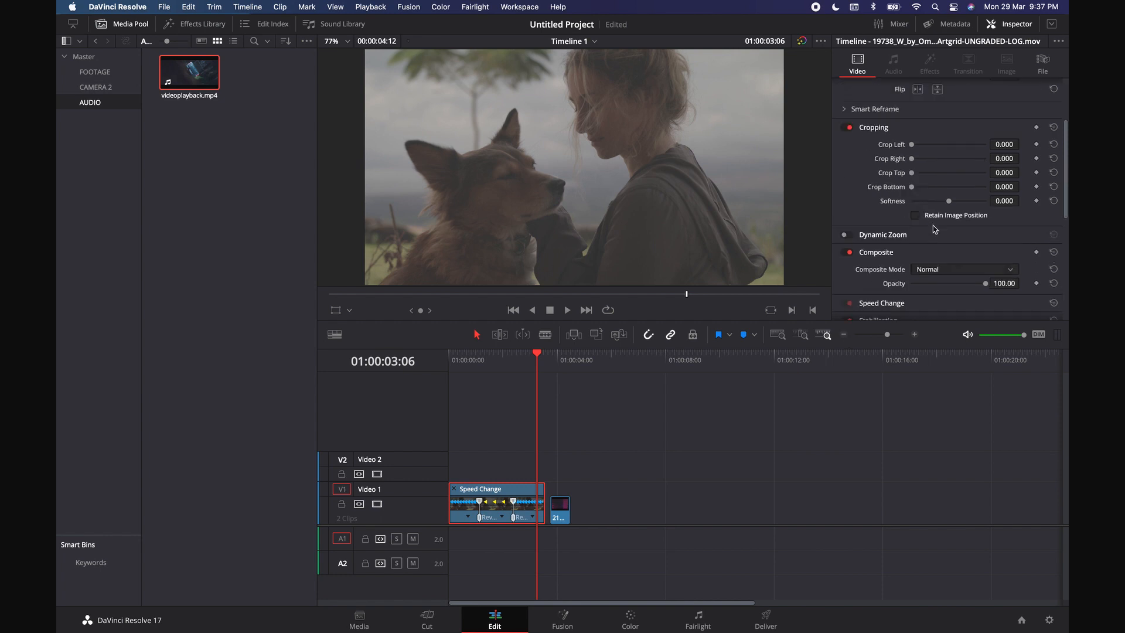
scroll(969, 262, "up", 5)
scroll(969, 262, "up", 3)
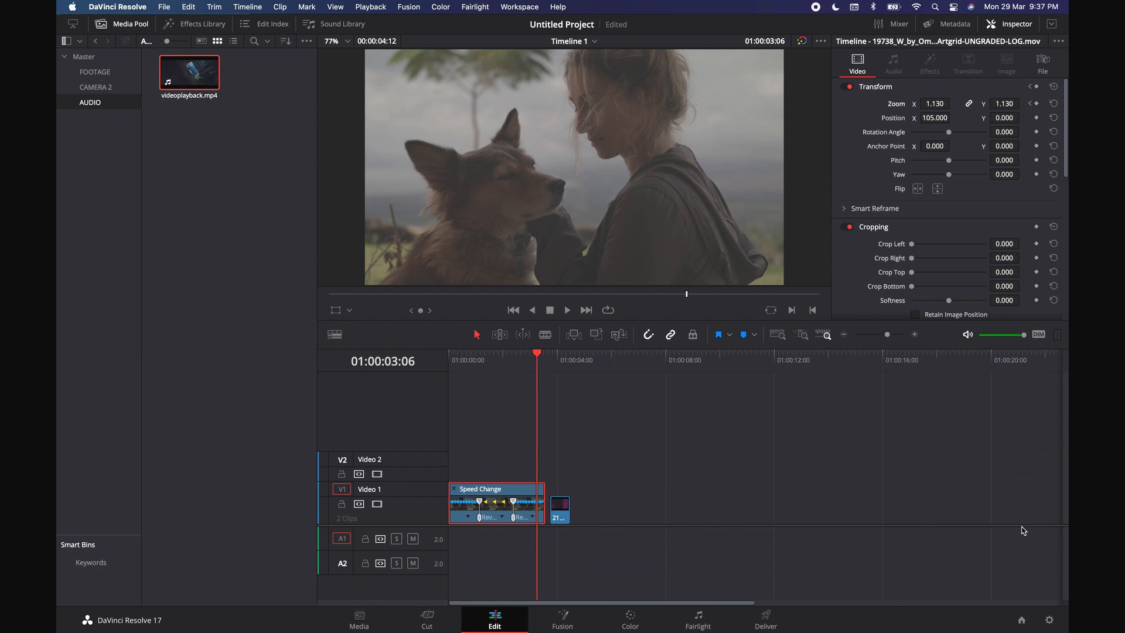
left_click(896, 24)
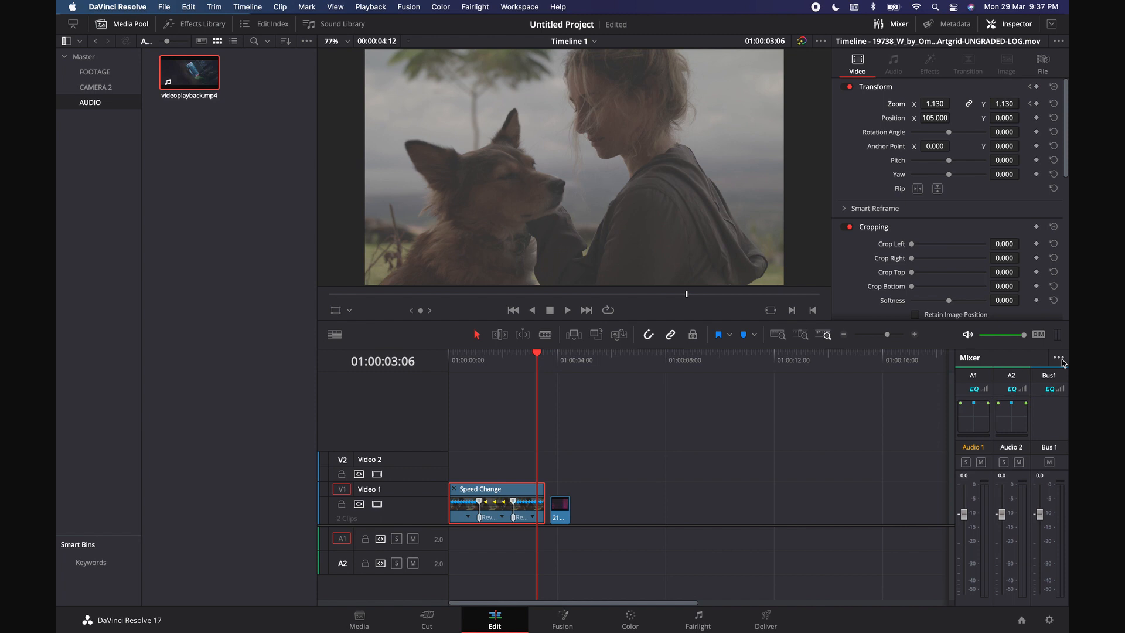
left_click(894, 27)
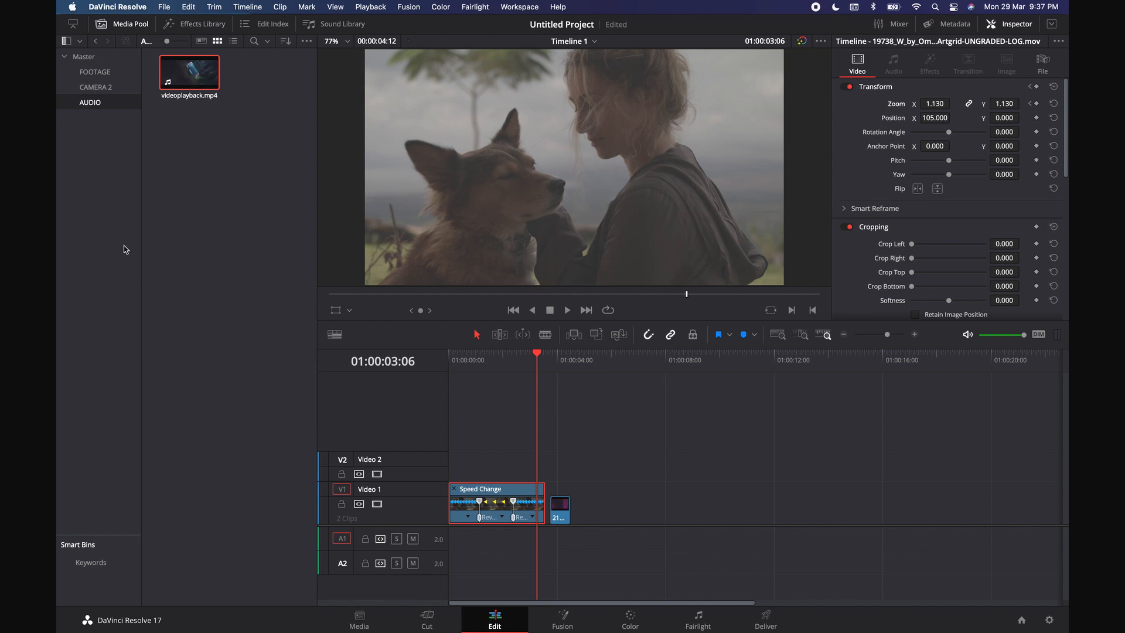
Open the Effects Library in place of the media pool and browse the full list of video transitions
left_click(206, 26)
left_click(135, 29)
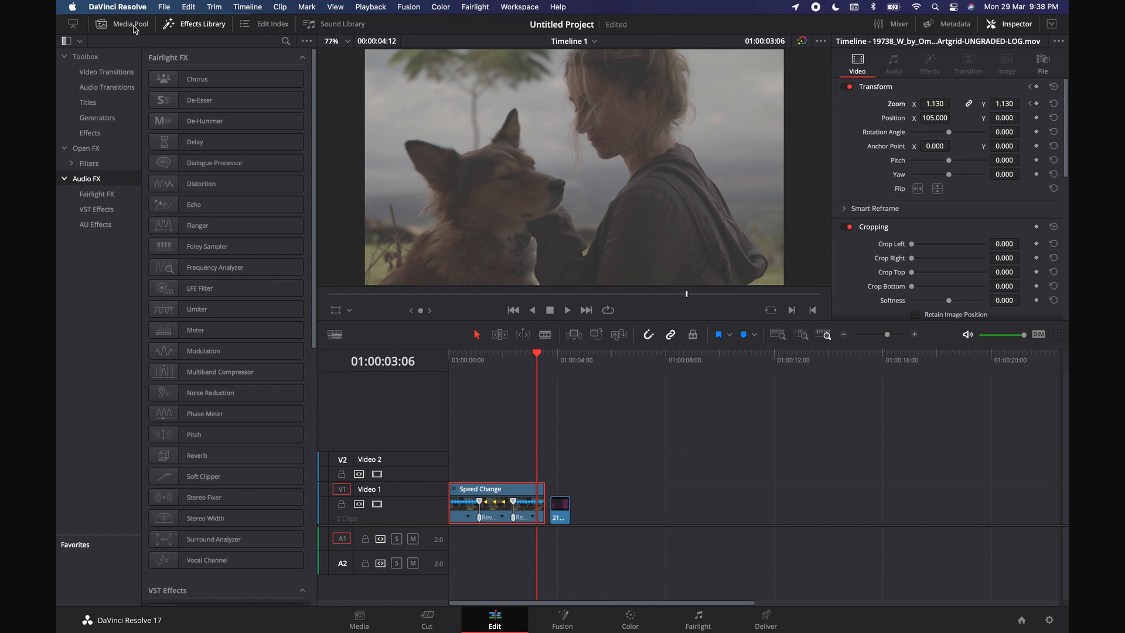
left_click(103, 71)
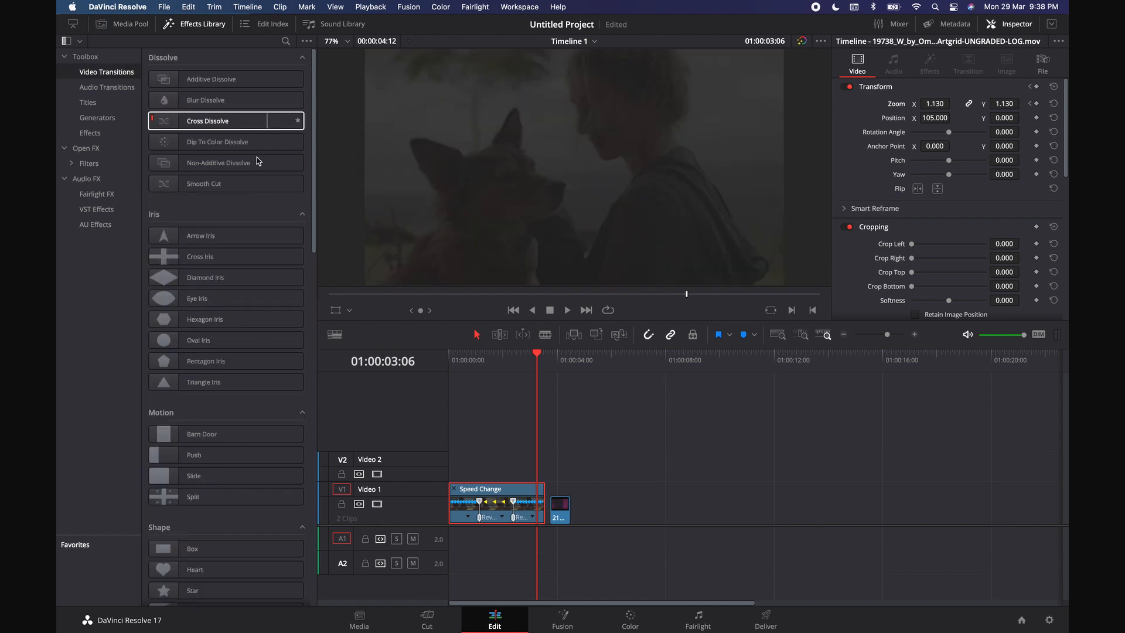
scroll(233, 308, "down", 5)
scroll(233, 309, "down", 12)
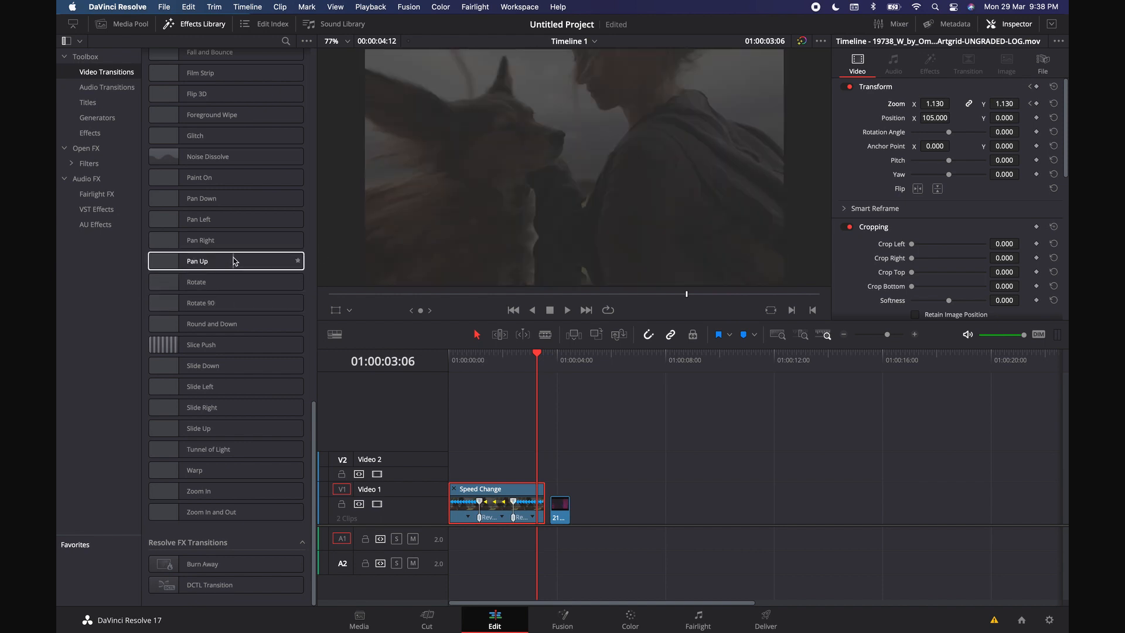
Place the Clean and Simple Lower Third title on a new Video 3 track at about 01:00:05 and review its text controls
left_click(124, 89)
left_click(120, 103)
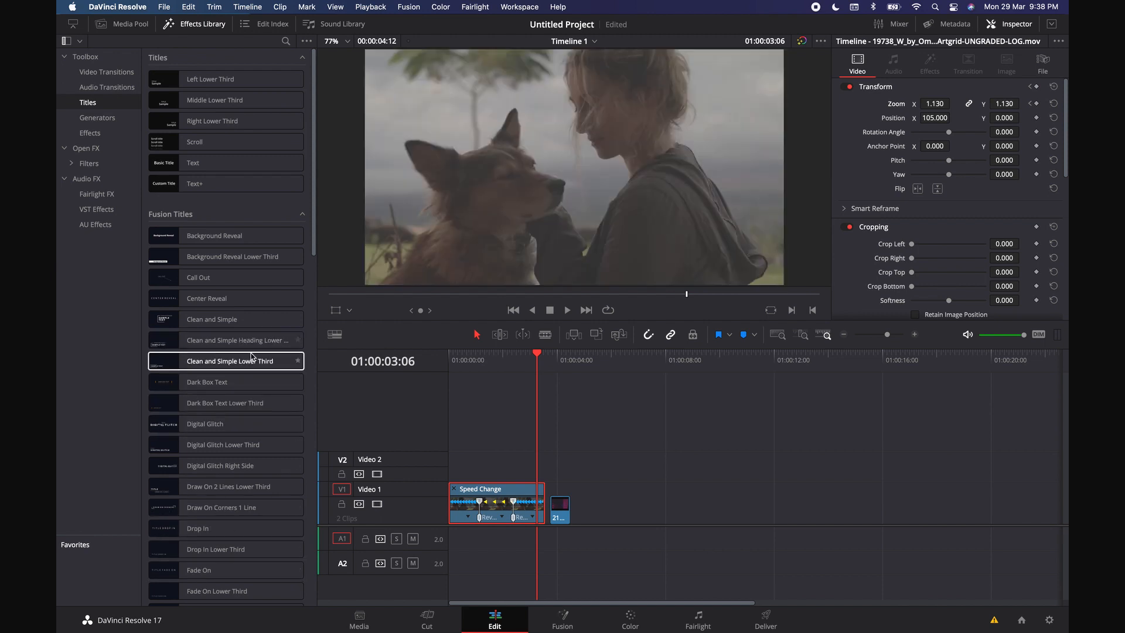
left_click_drag(215, 360, 593, 447)
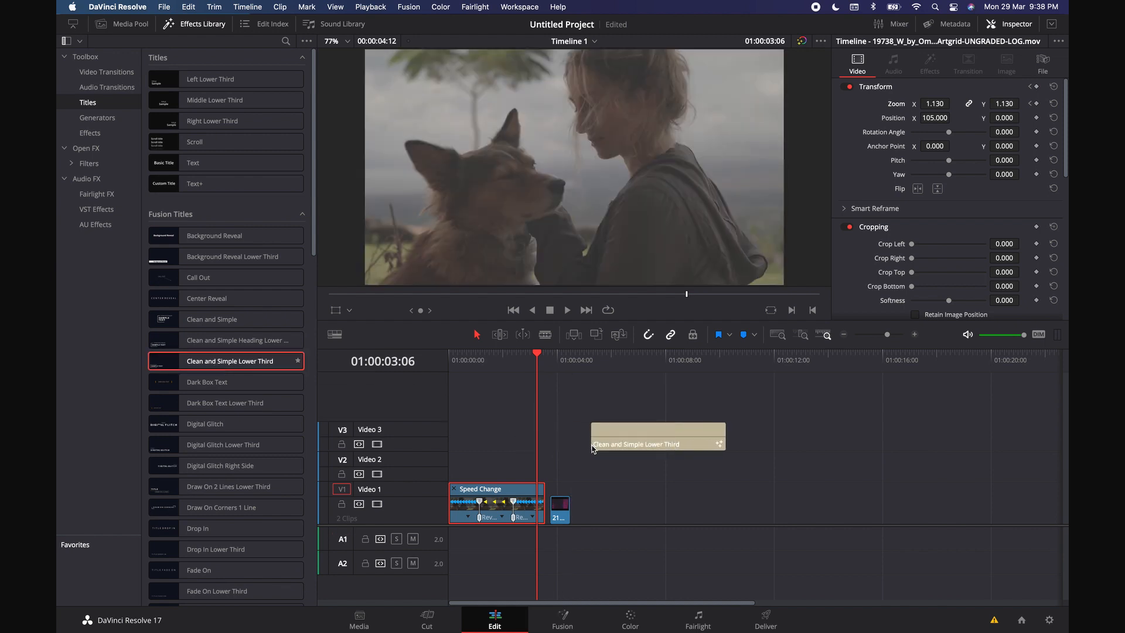
left_click(626, 434)
scroll(942, 284, "down", 2)
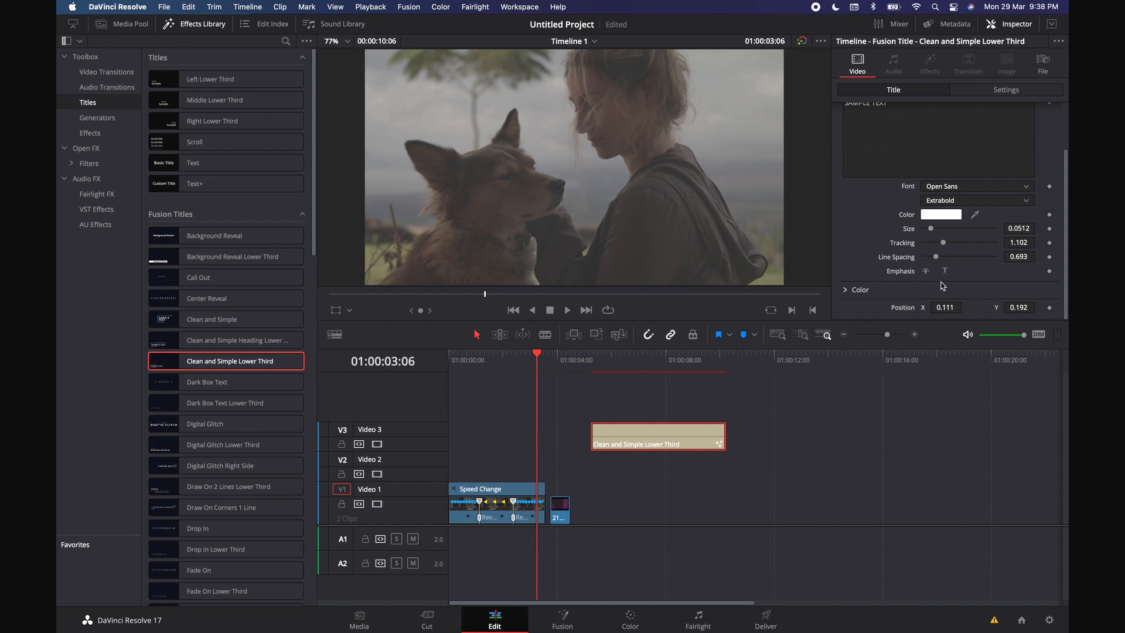
scroll(941, 286, "up", 2)
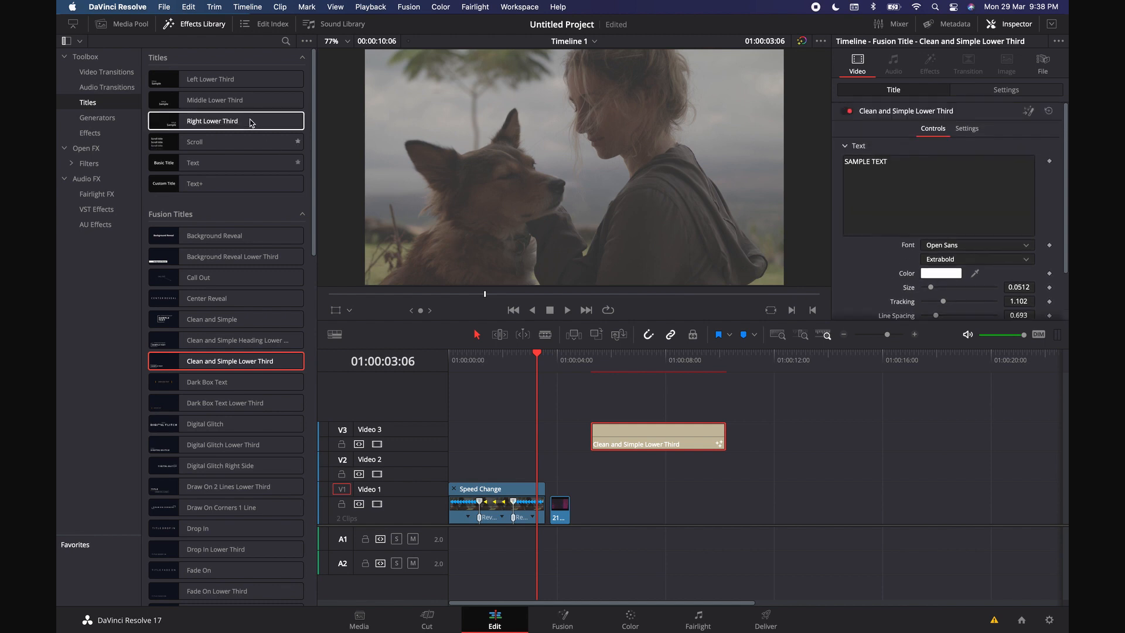
Browse the generators, preview the Fusion effects on clip 19738 at 01:00:01:11, and look through the Open FX list
left_click(107, 120)
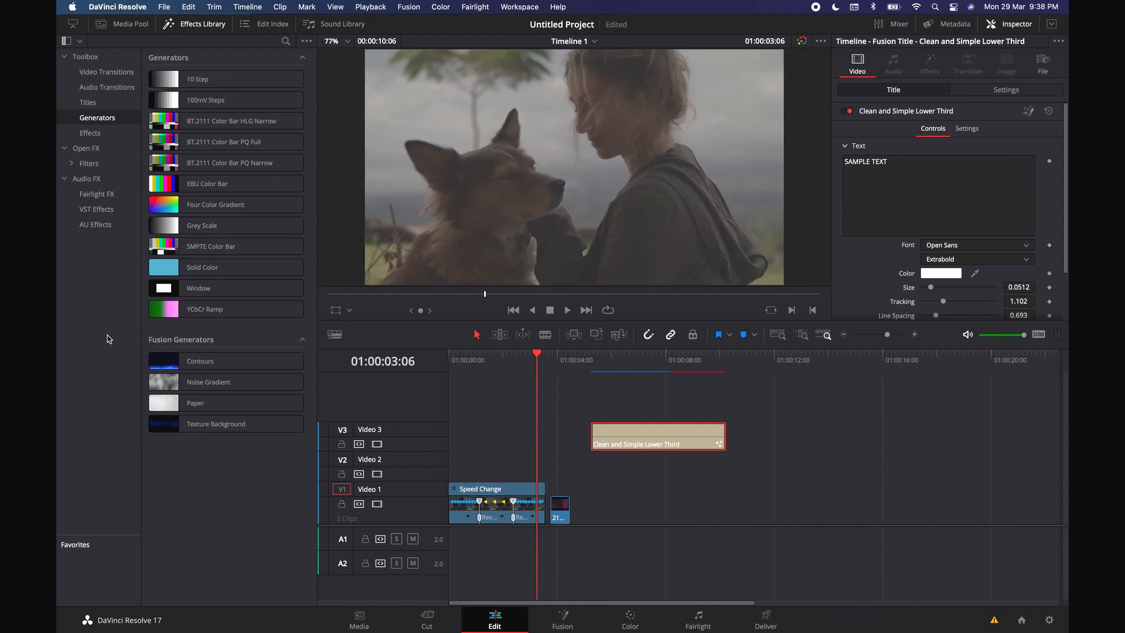
left_click(116, 134)
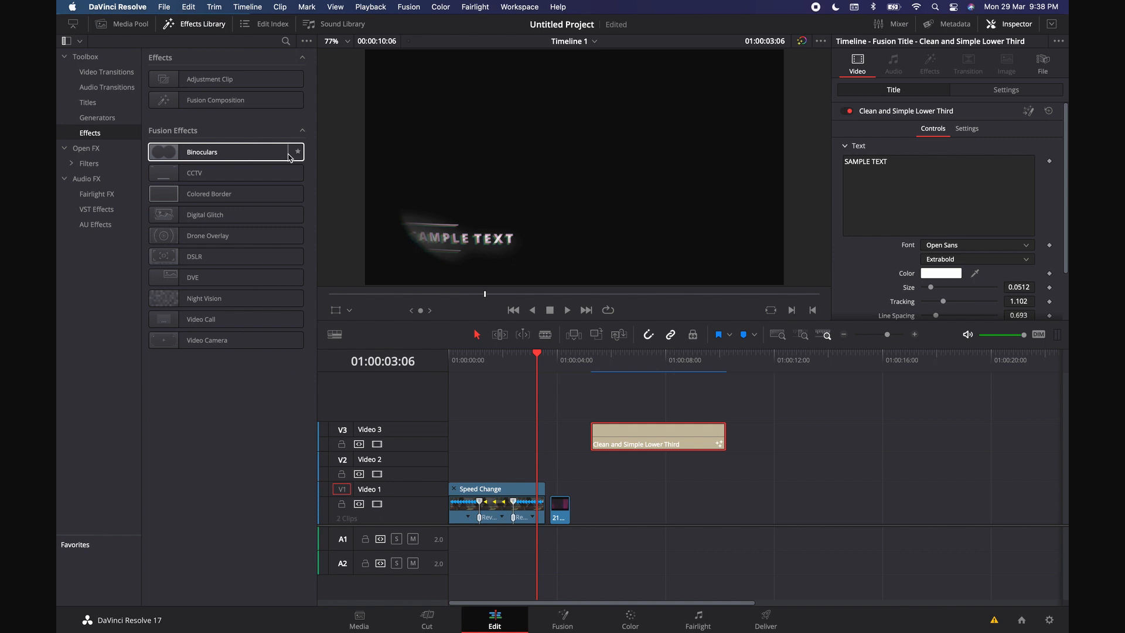
left_click(487, 355)
left_click(500, 518)
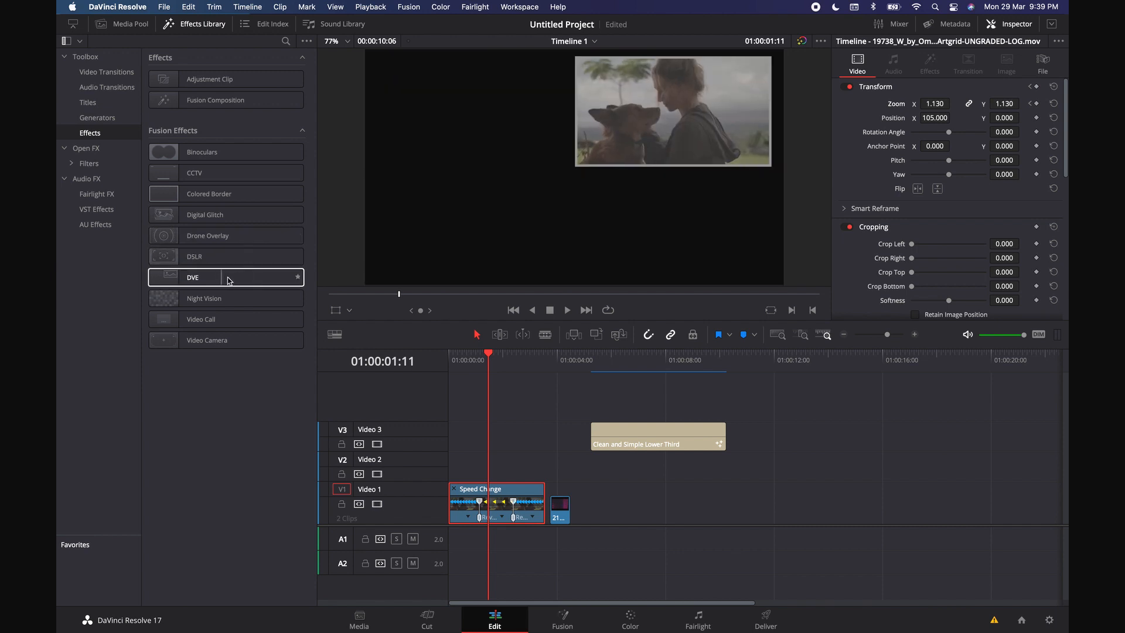
left_click(103, 150)
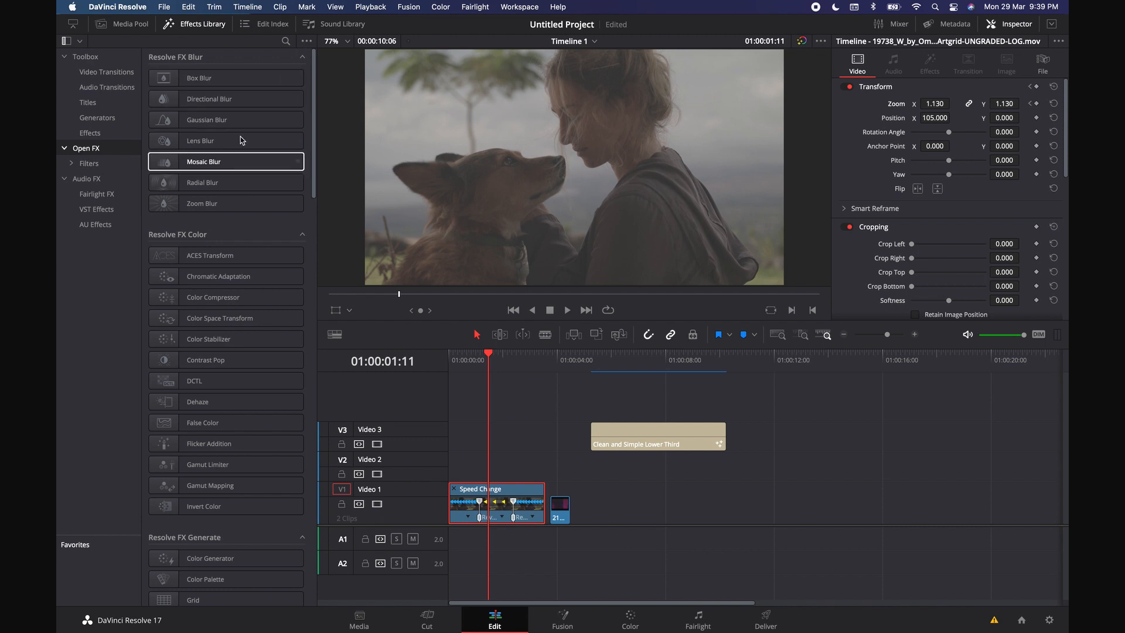
scroll(222, 334, "down", 20)
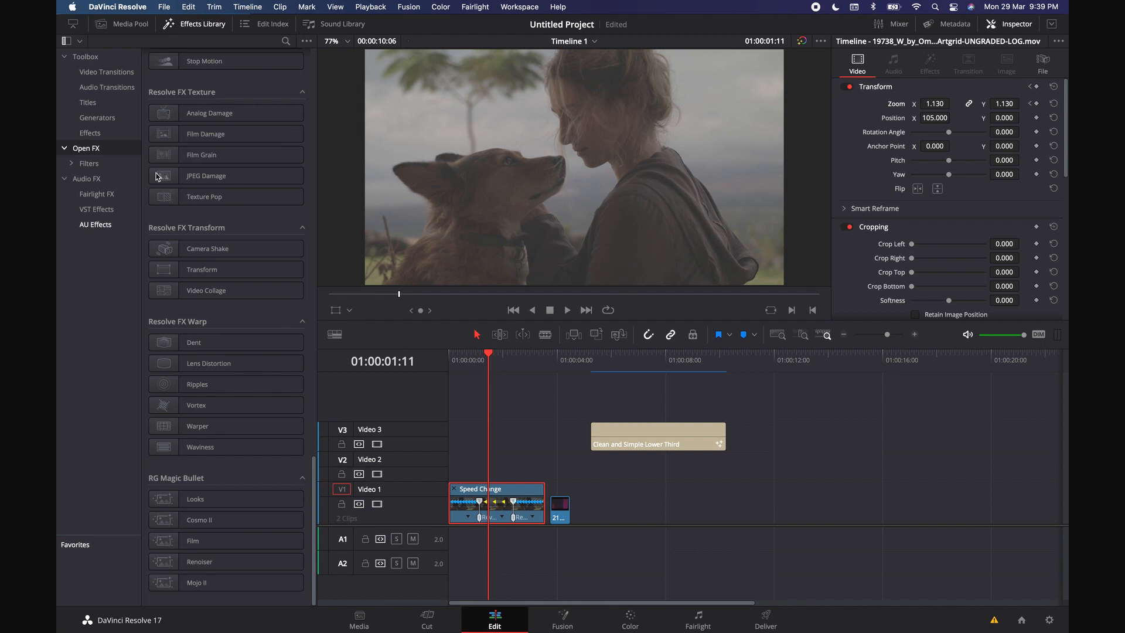
Bring back the media pool and open the FOOTAGE bin
left_click(138, 28)
left_click(139, 101)
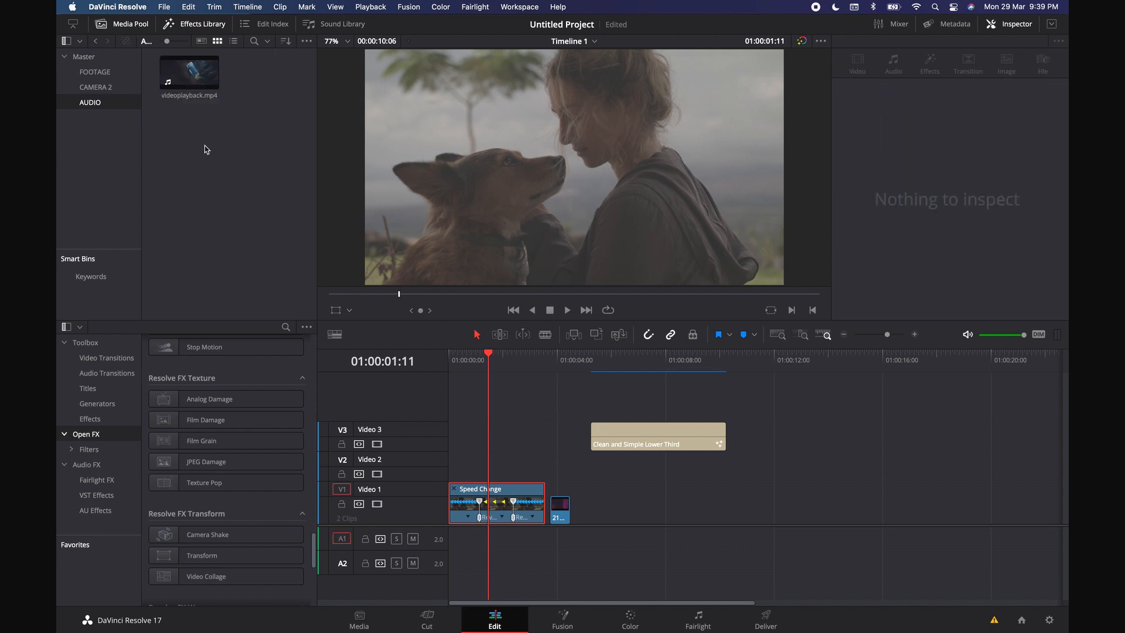
left_click(124, 78)
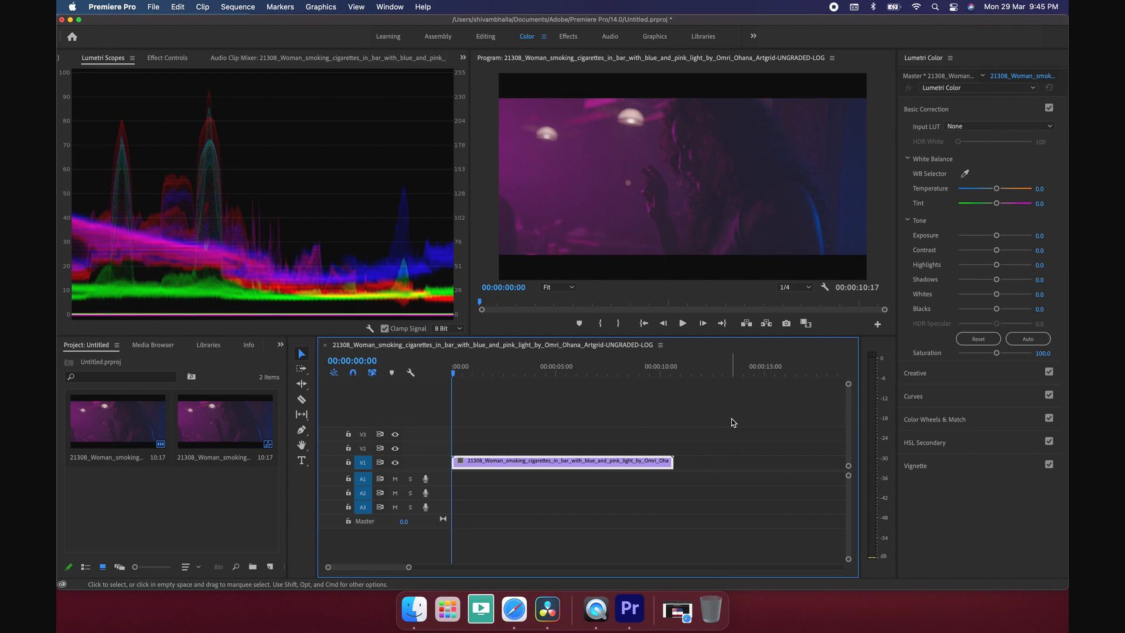
Switch from Premiere Pro to DaVinci Resolve and show the custom curves for clip 21308 on the Color page
left_click(547, 609)
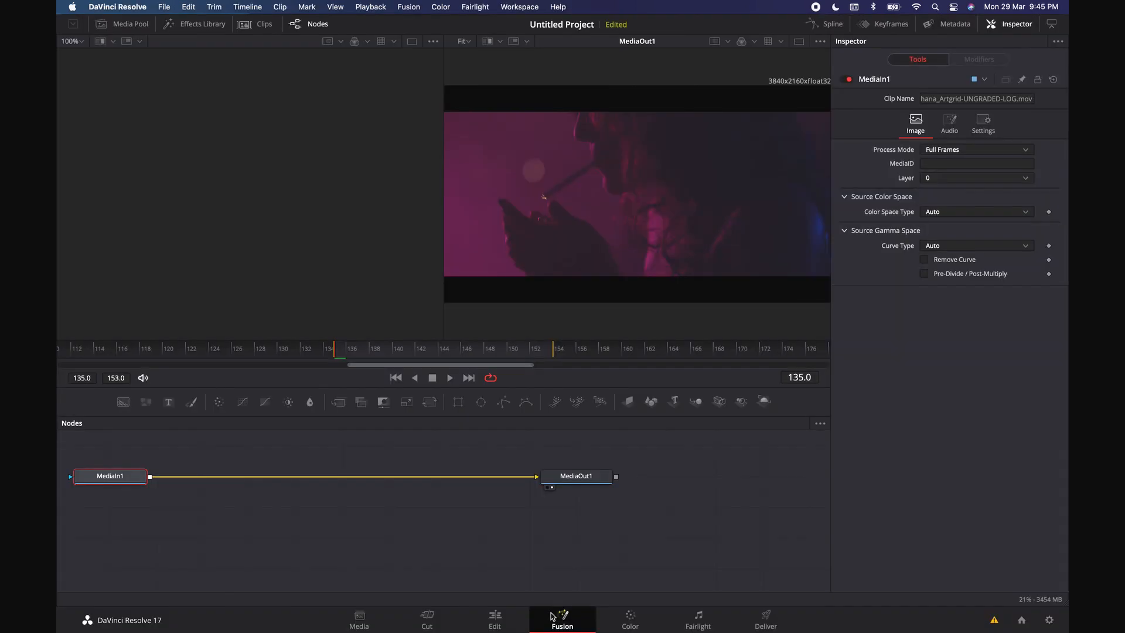
left_click(641, 622)
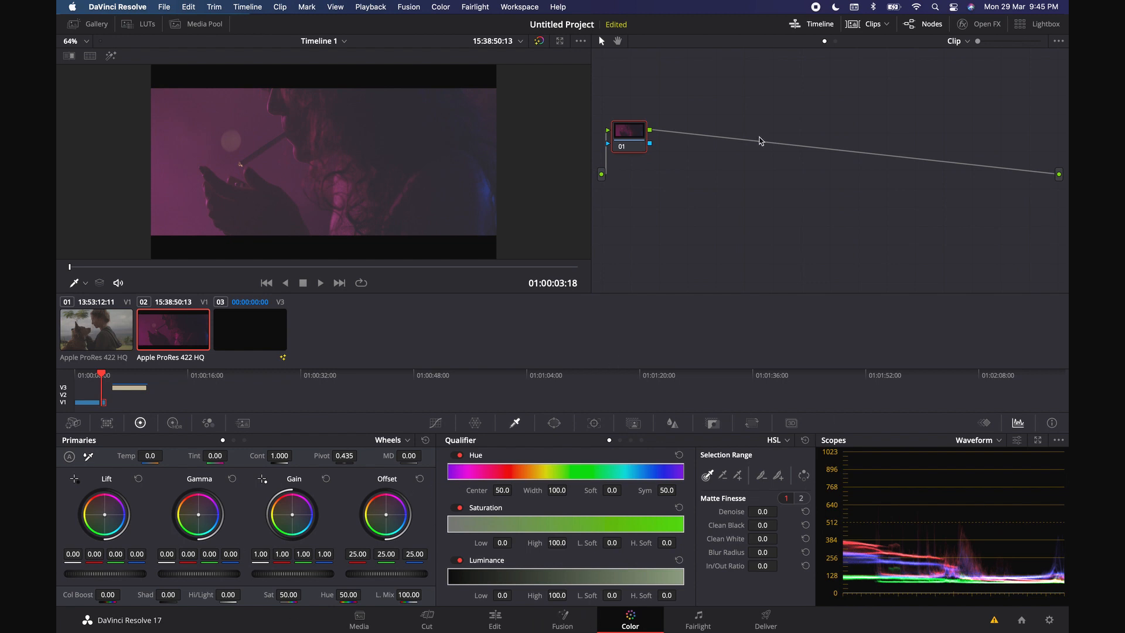
left_click(435, 423)
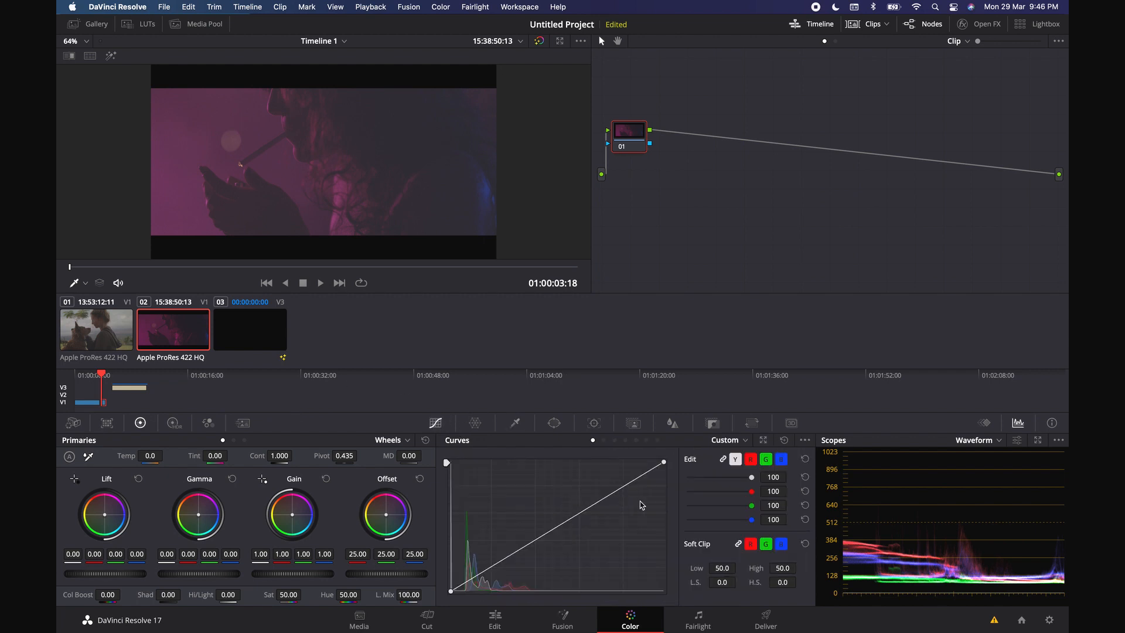
Look through the other curve types up to Sat Vs Sat and return to the Custom curve
left_click(604, 440)
left_click(615, 440)
left_click(626, 440)
left_click(636, 440)
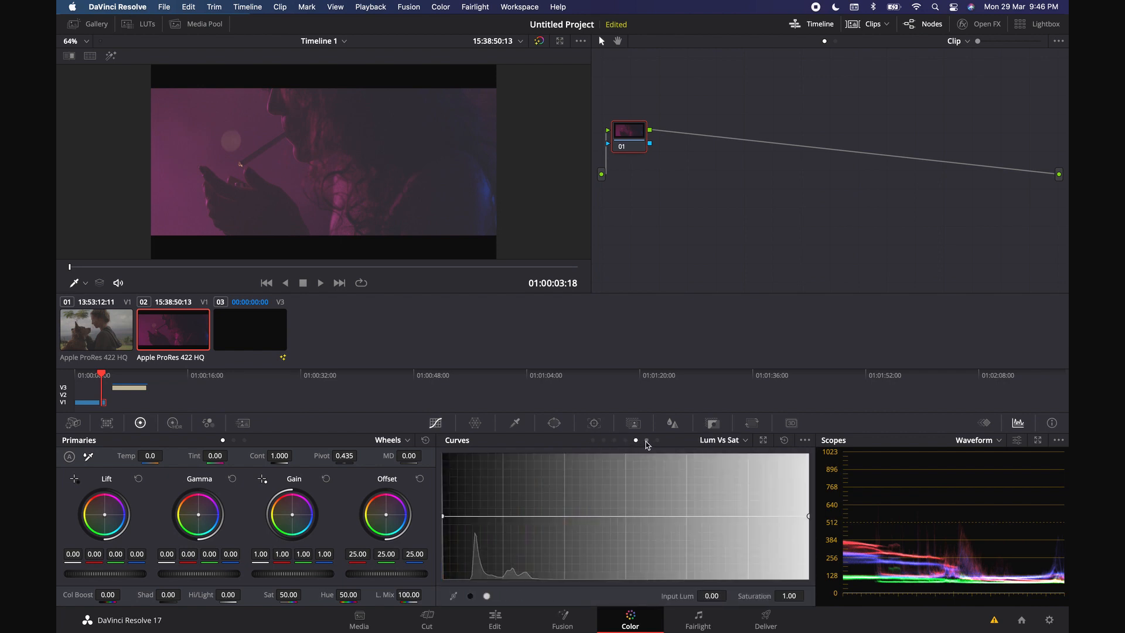
left_click(646, 441)
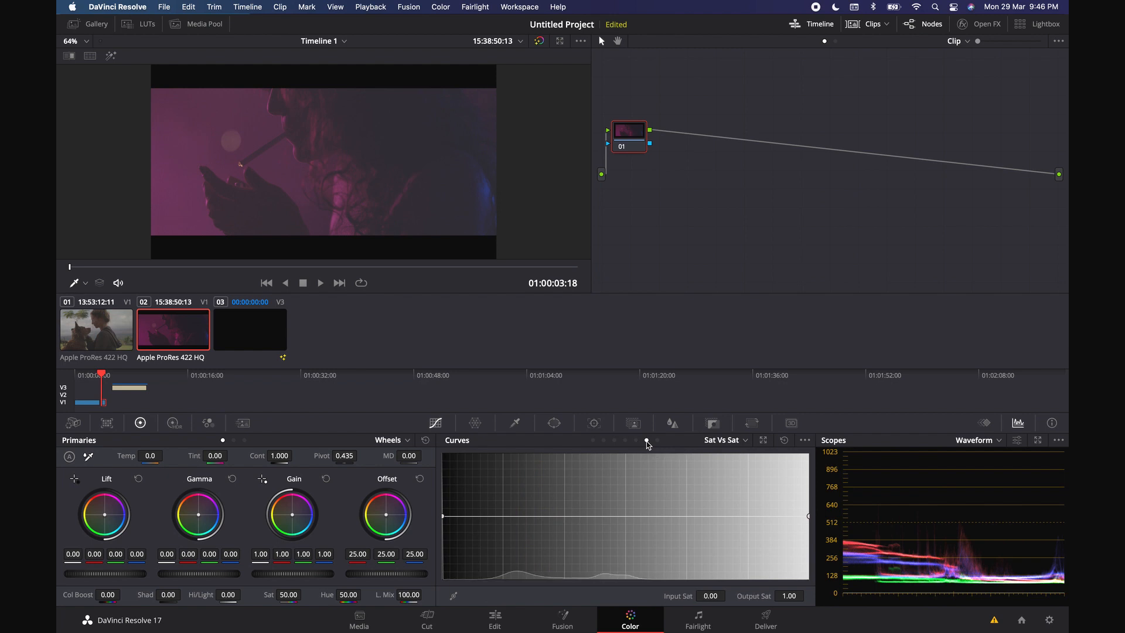
left_click(592, 440)
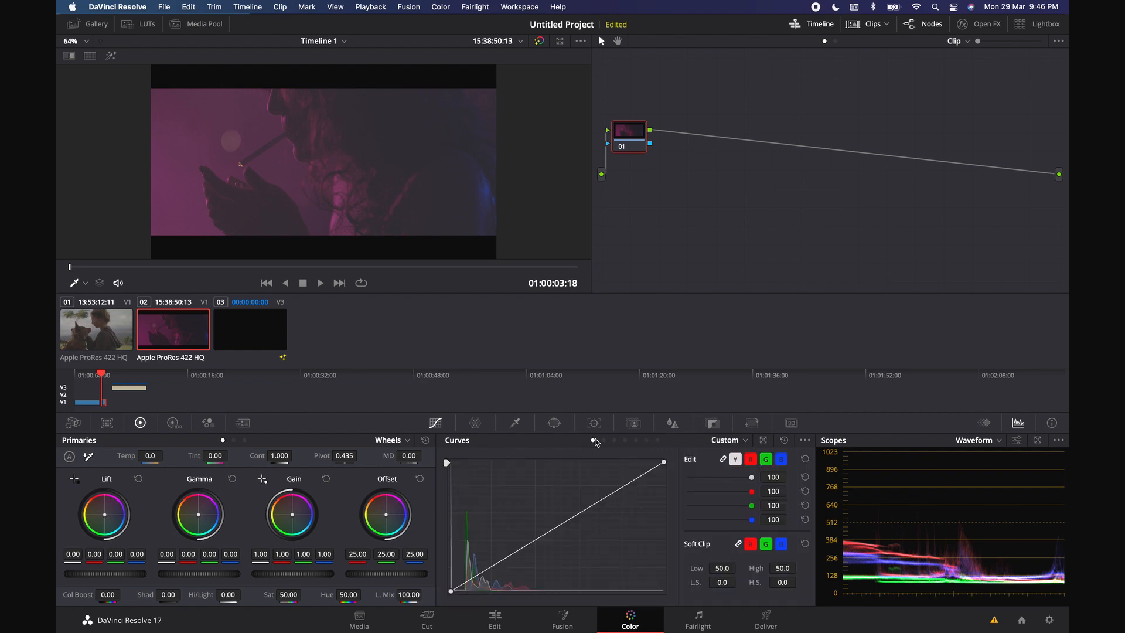
Examine the Color Warper, Qualifier, power window, Tracker, Magic Mask and Blur tools for clip 21308
left_click(477, 422)
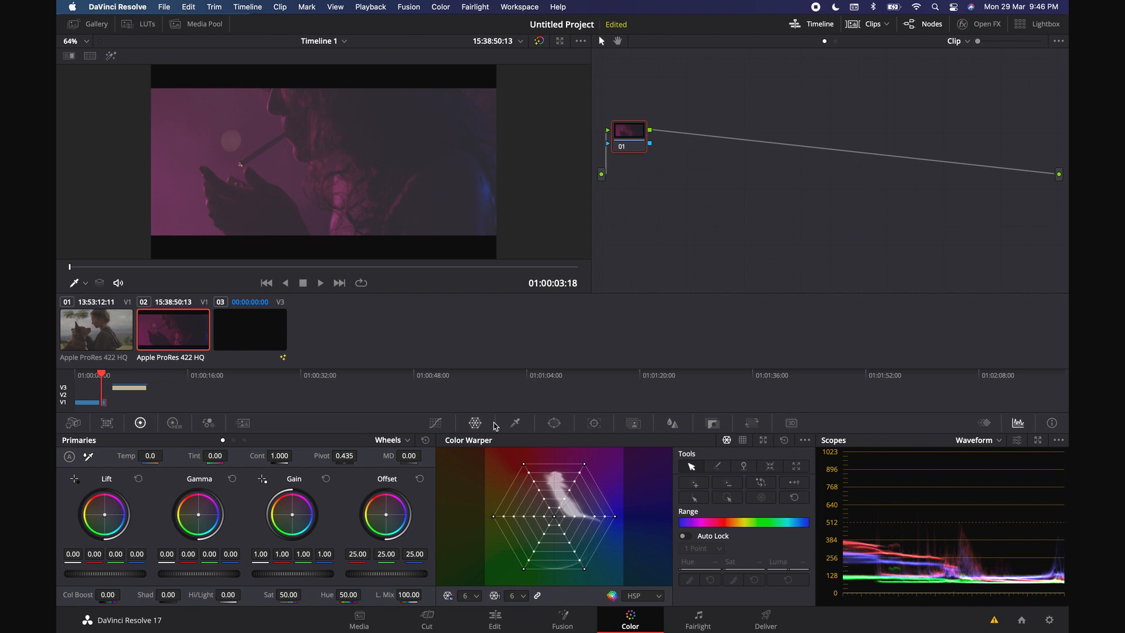
left_click(515, 423)
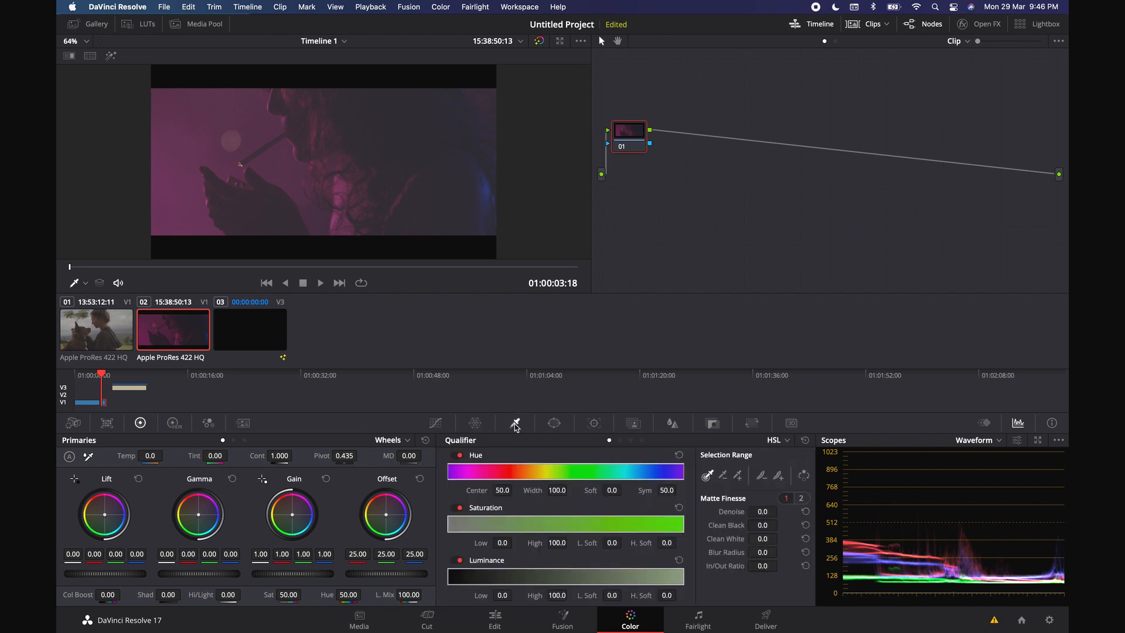
left_click(553, 427)
left_click(604, 422)
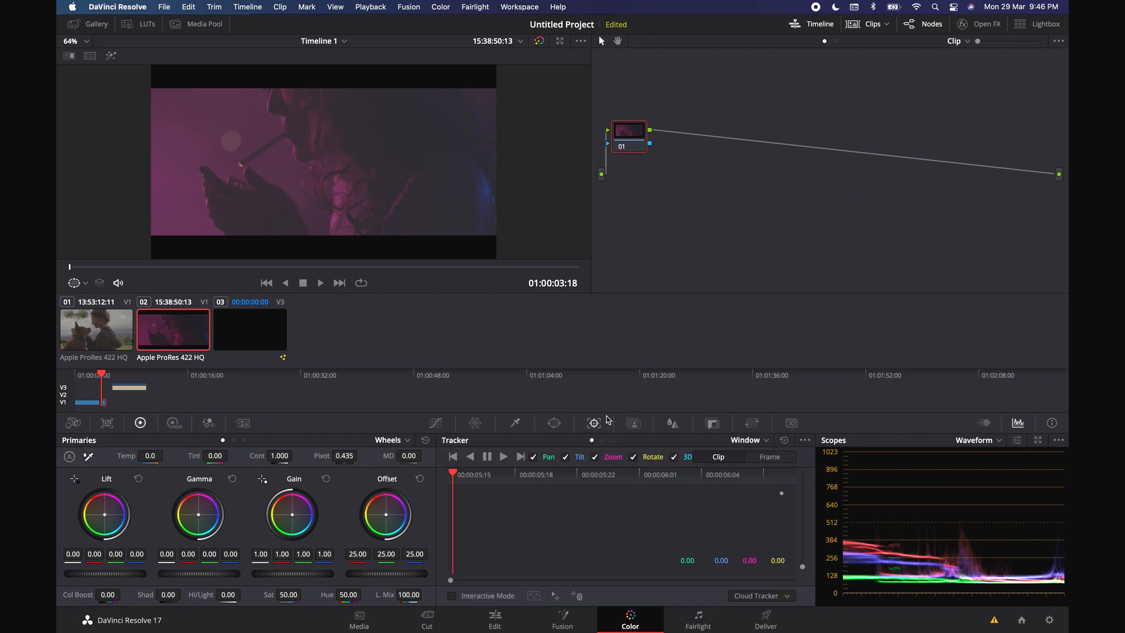
left_click(629, 426)
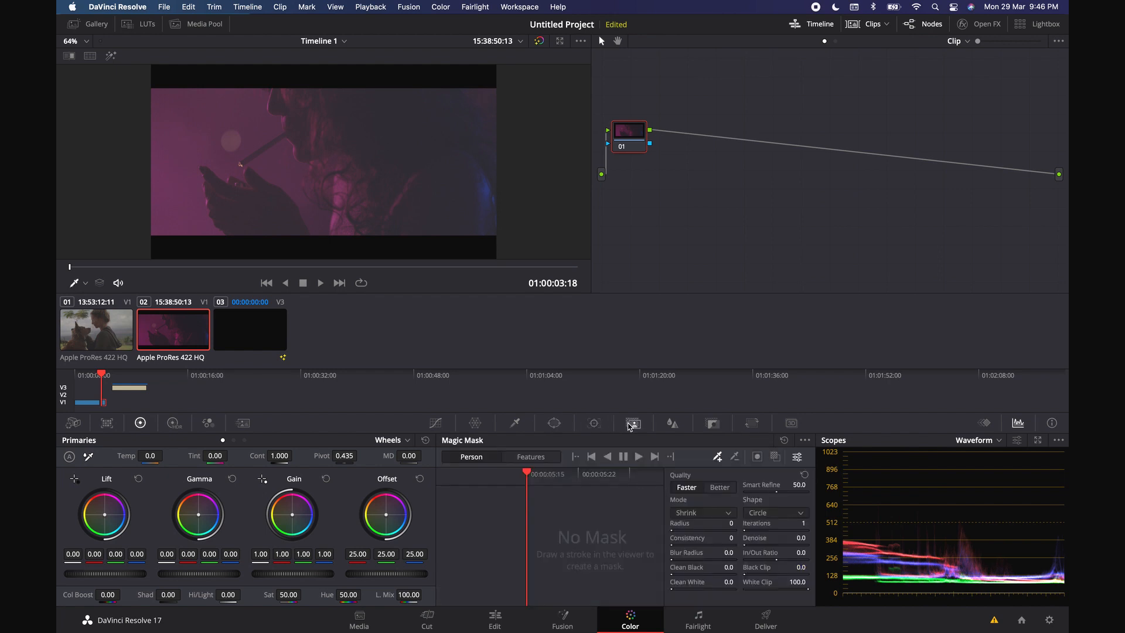
left_click(666, 427)
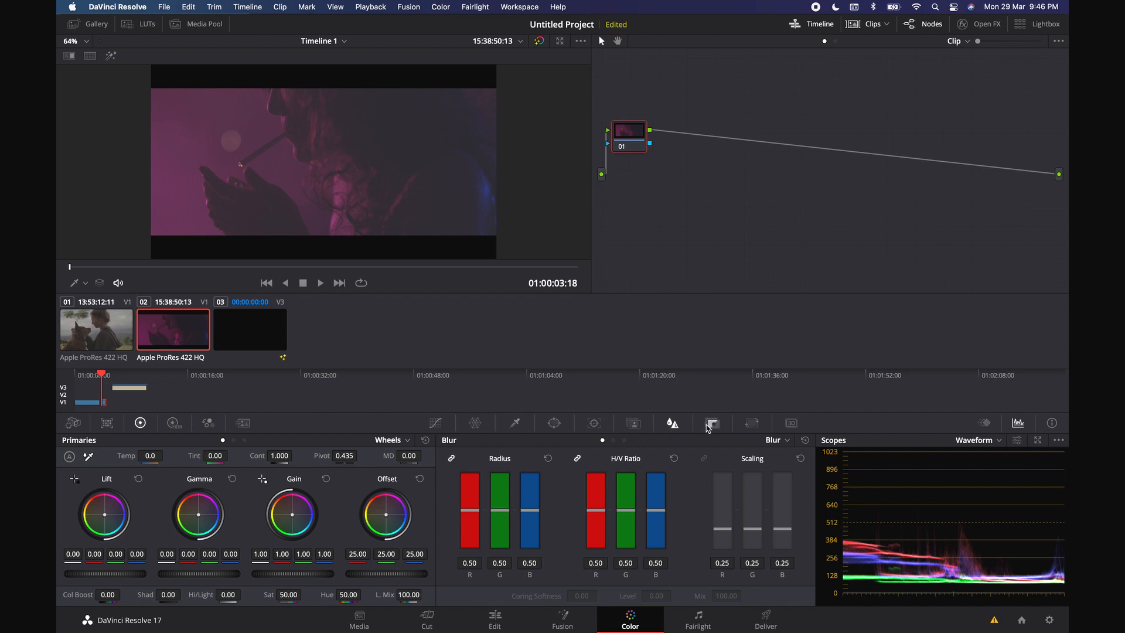
Redisplay the custom curves, view the Log wheels, and return the Primaries to the standard wheels
left_click(436, 423)
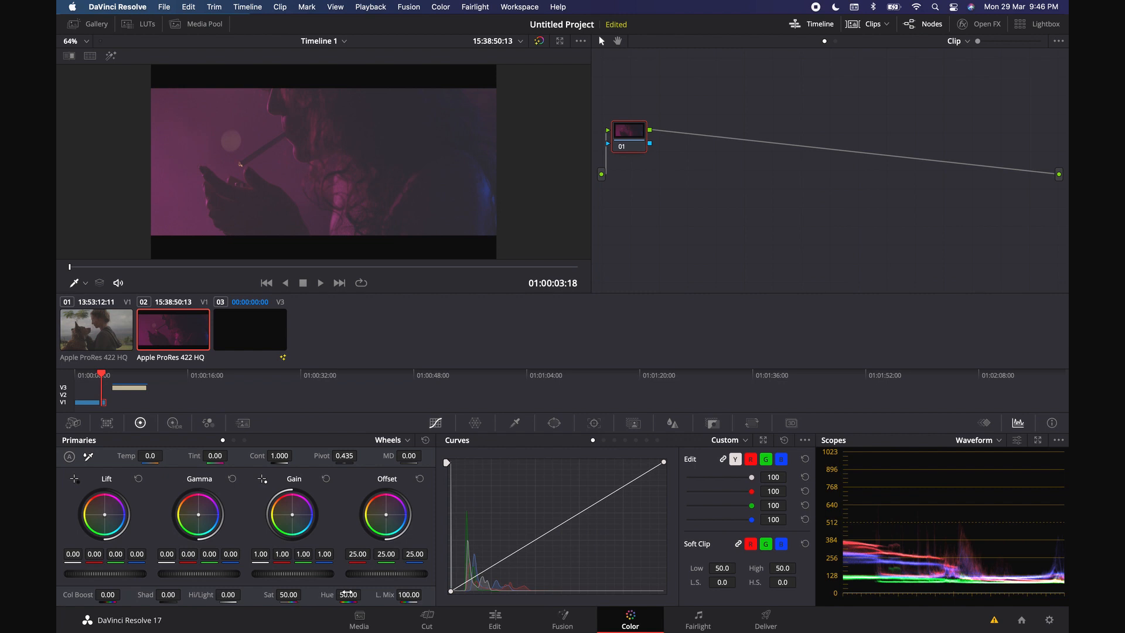
left_click(244, 440)
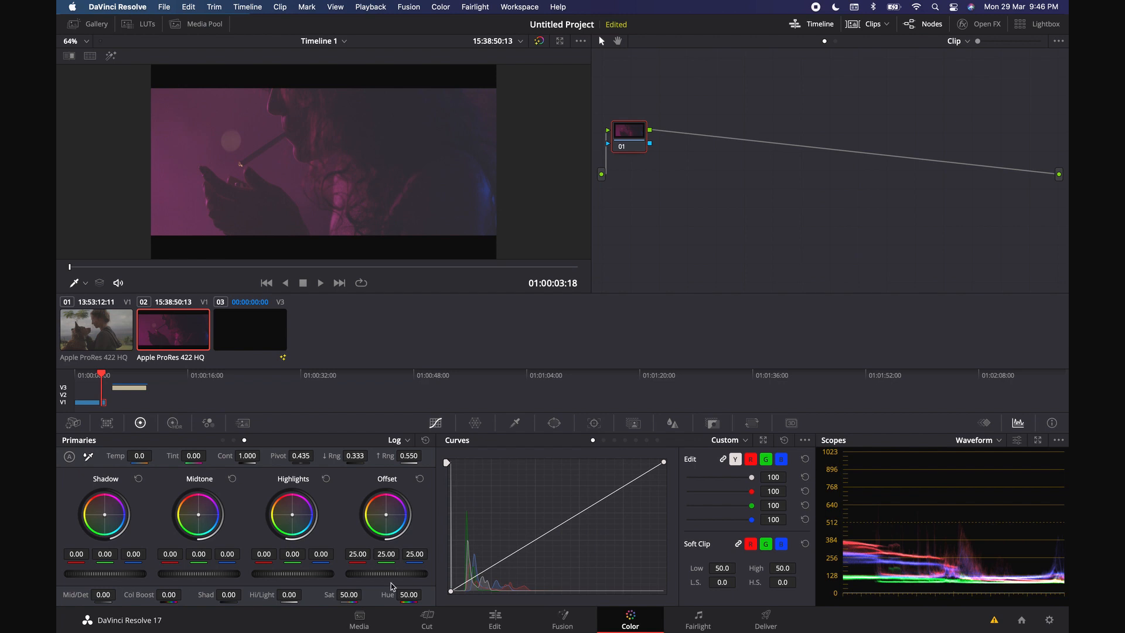
left_click(223, 440)
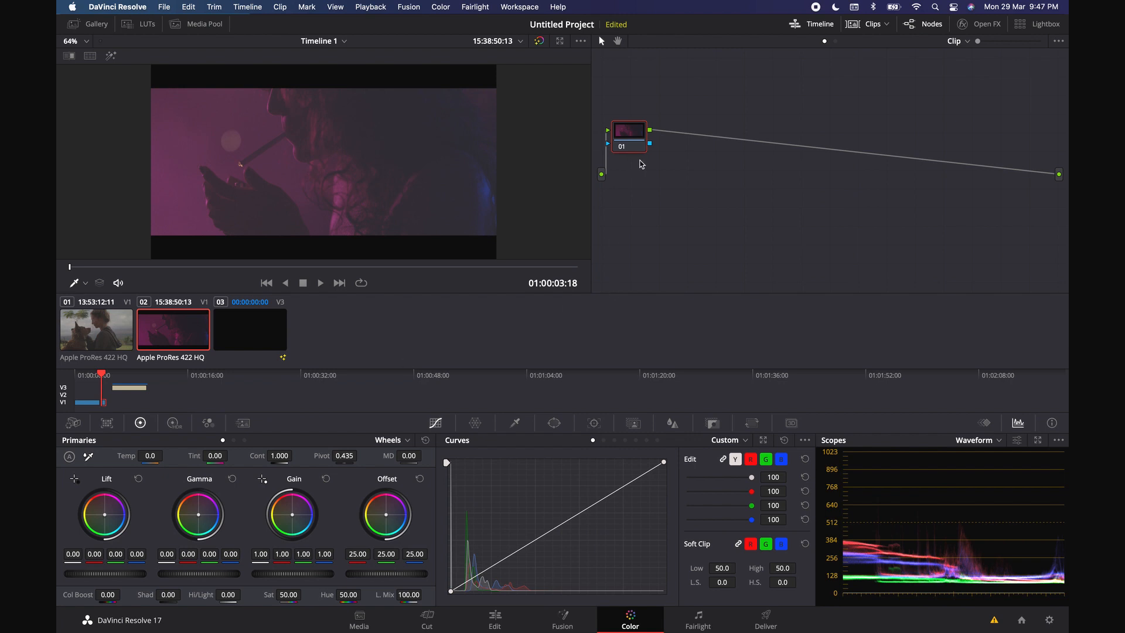
Move node 01 up and grade it with lift -0.04, gamma 0.02, gain 1.16, contrast 1.198, pivot 0.187 and increased saturation
left_click_drag(640, 146, 638, 103)
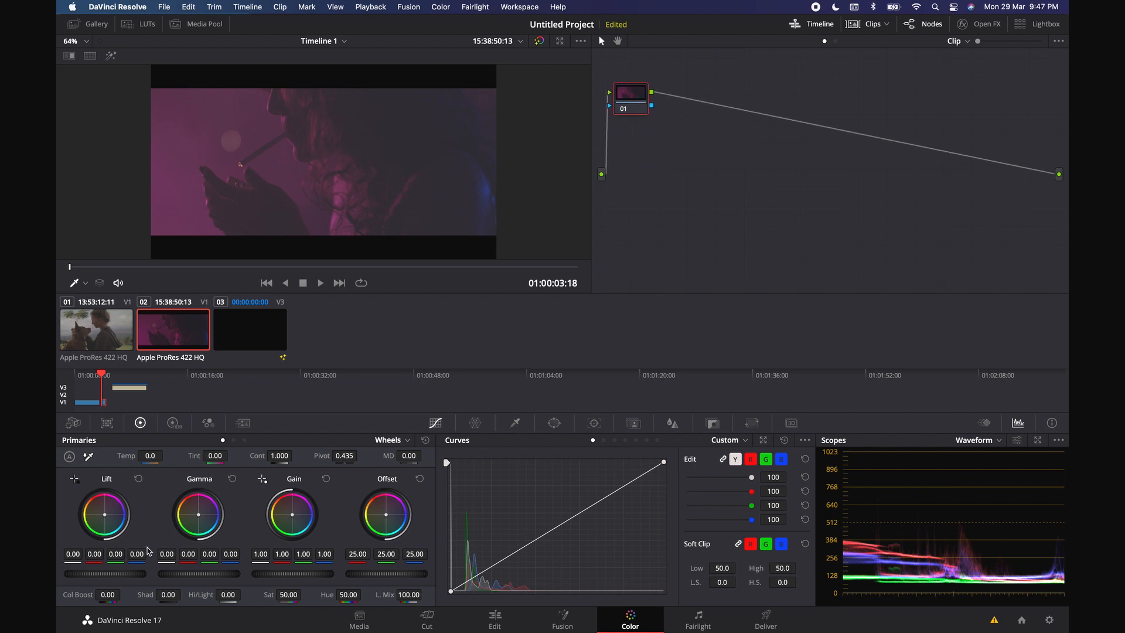
left_click_drag(117, 573, 112, 574)
left_click_drag(282, 576, 320, 576)
left_click_drag(189, 573, 197, 573)
left_click_drag(279, 456, 351, 454)
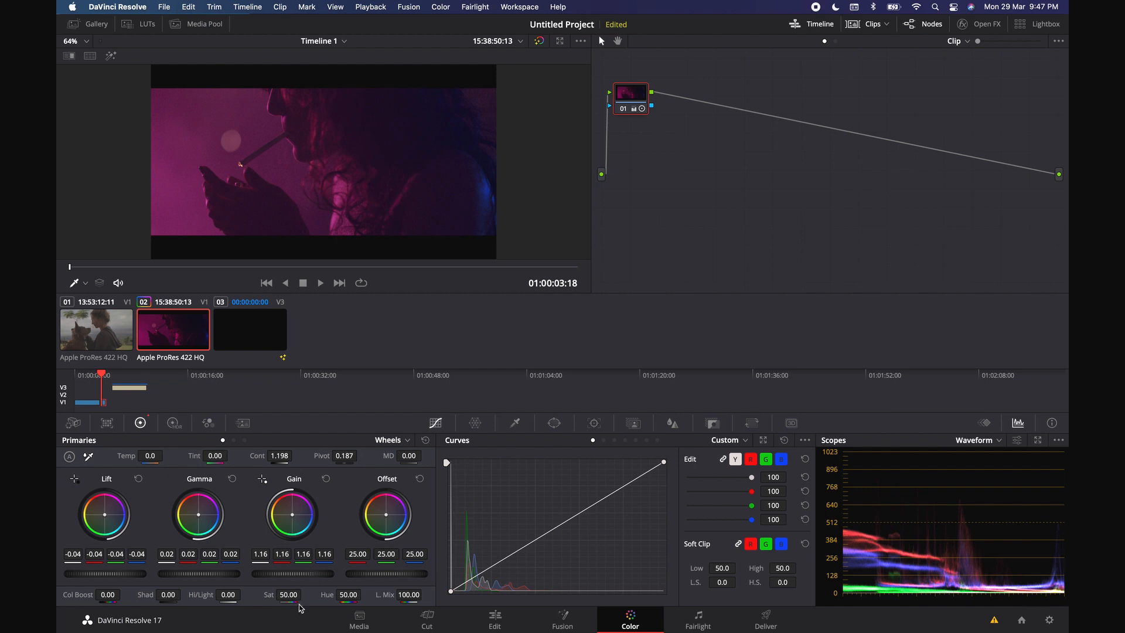
left_click_drag(304, 594, 327, 594)
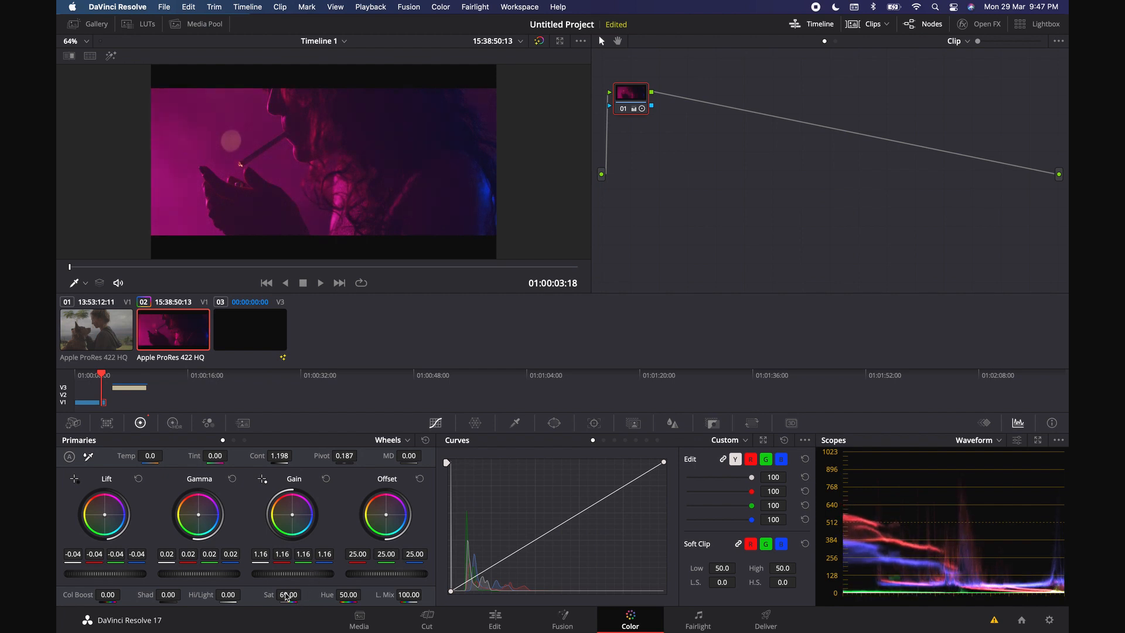
Add a serial node after node 01 and tint it with slightly reduced green gamma, bluer lift and warmer gain
key("alt+s")
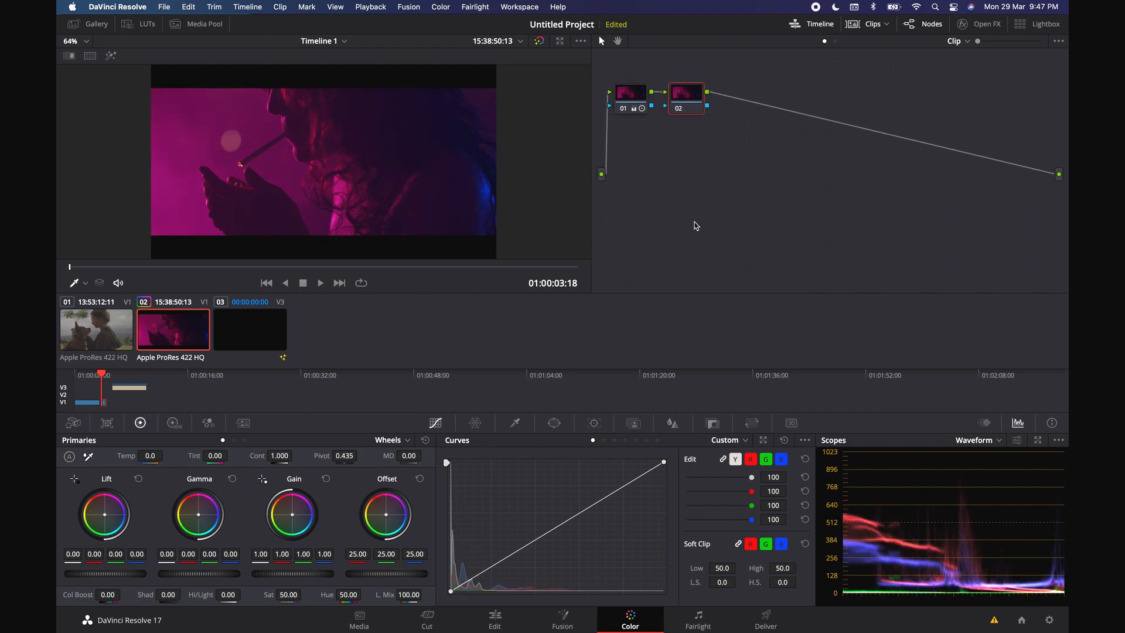
left_click_drag(198, 514, 196, 515)
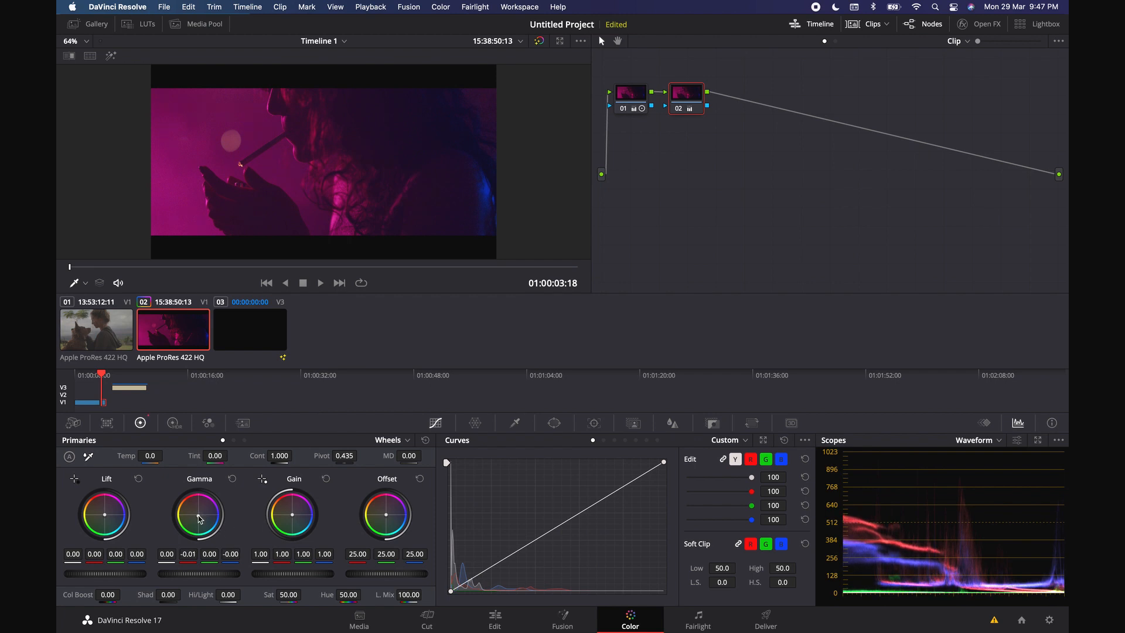
left_click_drag(106, 516, 108, 517)
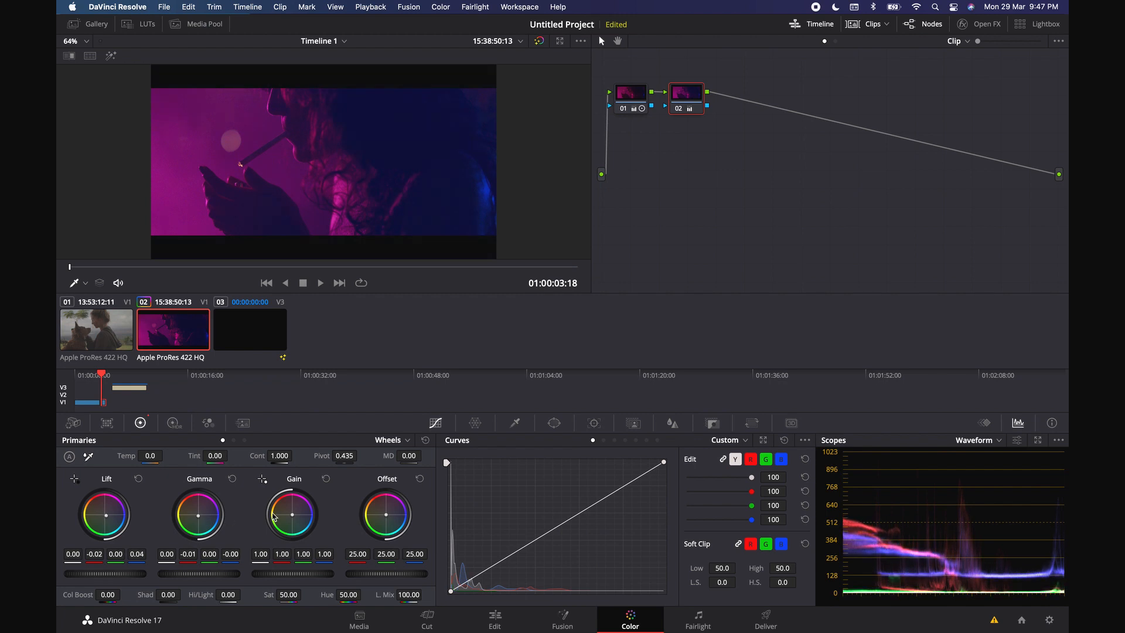
left_click_drag(296, 520, 291, 517)
Add another serial node and rotate the magenta hues by -40.80 with the Hue Vs Hue curve
key("alt+s")
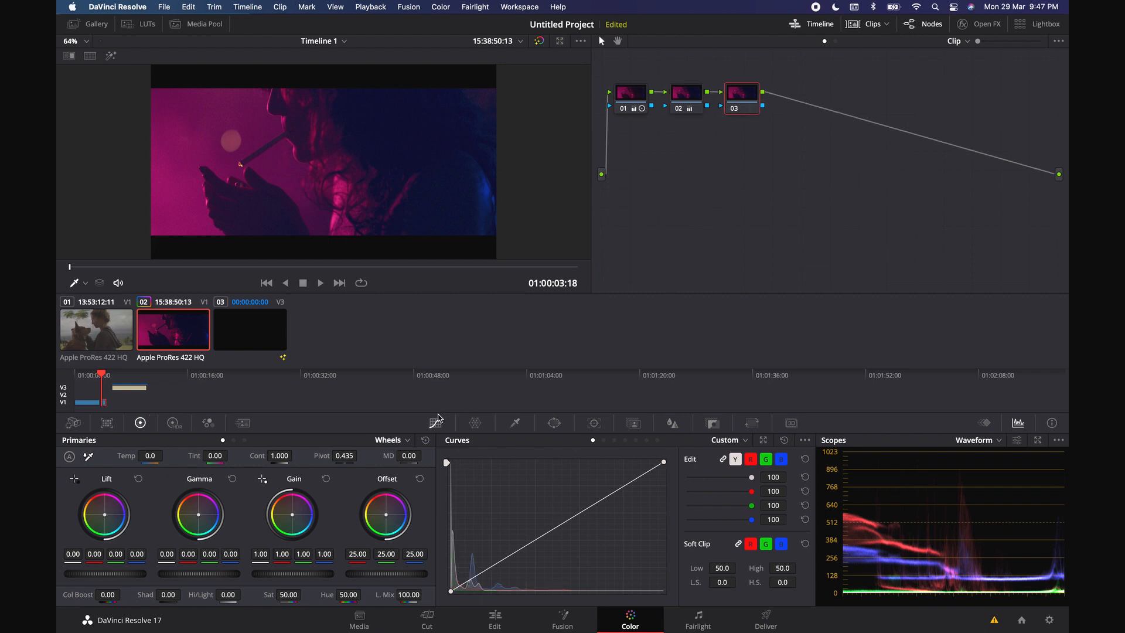
left_click(603, 440)
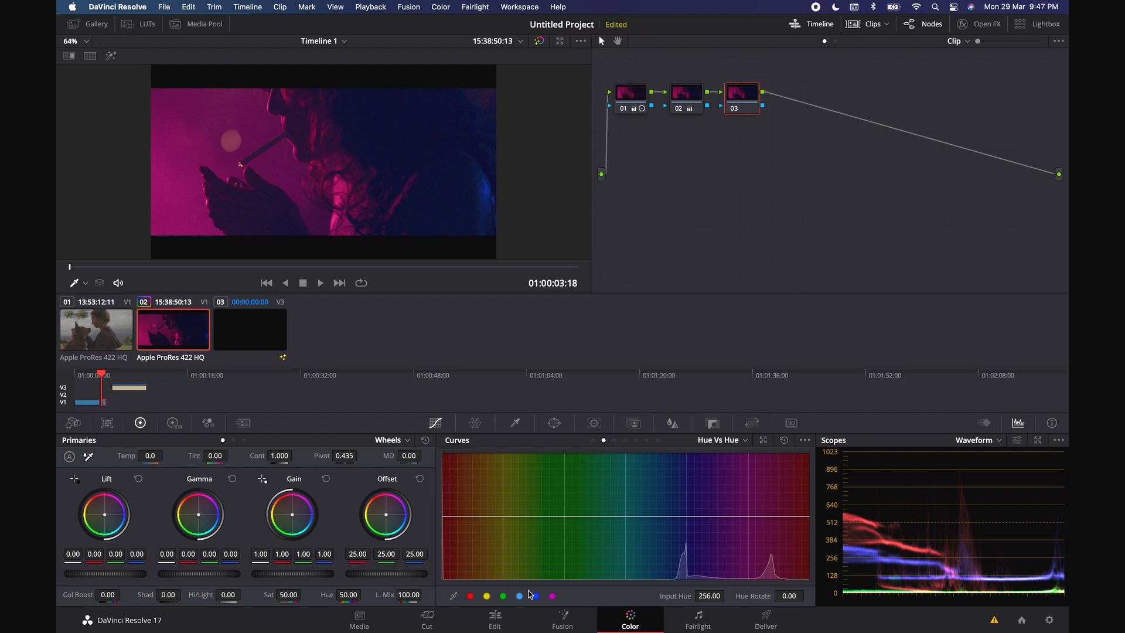
left_click(553, 597)
mouse_move(749, 516)
left_mouse_down()
mouse_move(750, 500)
mouse_move(749, 534)
left_mouse_up()
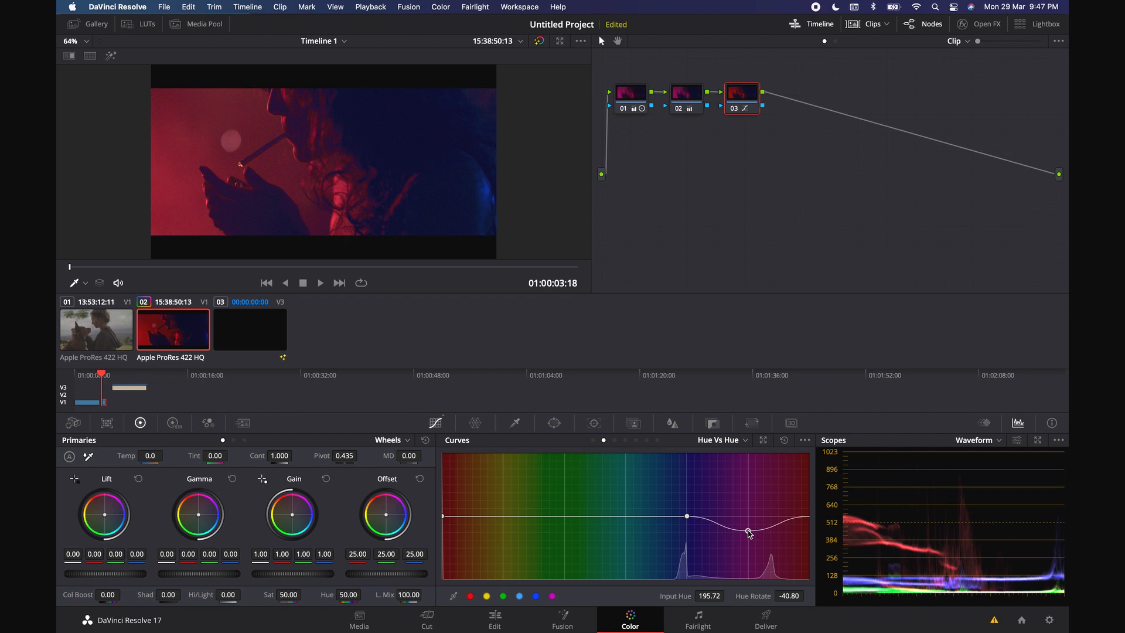
Lower the luminance of the magenta range in node 03 with the Hue Vs Lum curve
left_click(614, 440)
left_click(624, 440)
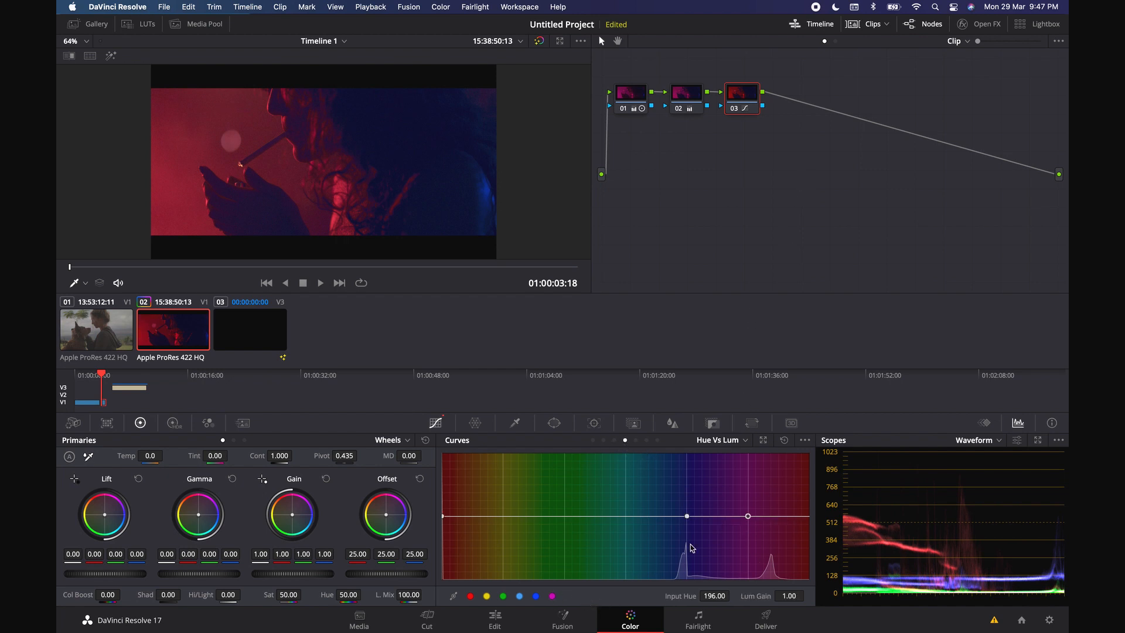
left_click_drag(748, 515, 751, 561)
Add a serial node with a narrow, tilted circular window over the face and hand, invert it and soften its edge
key("alt+s")
left_click(553, 423)
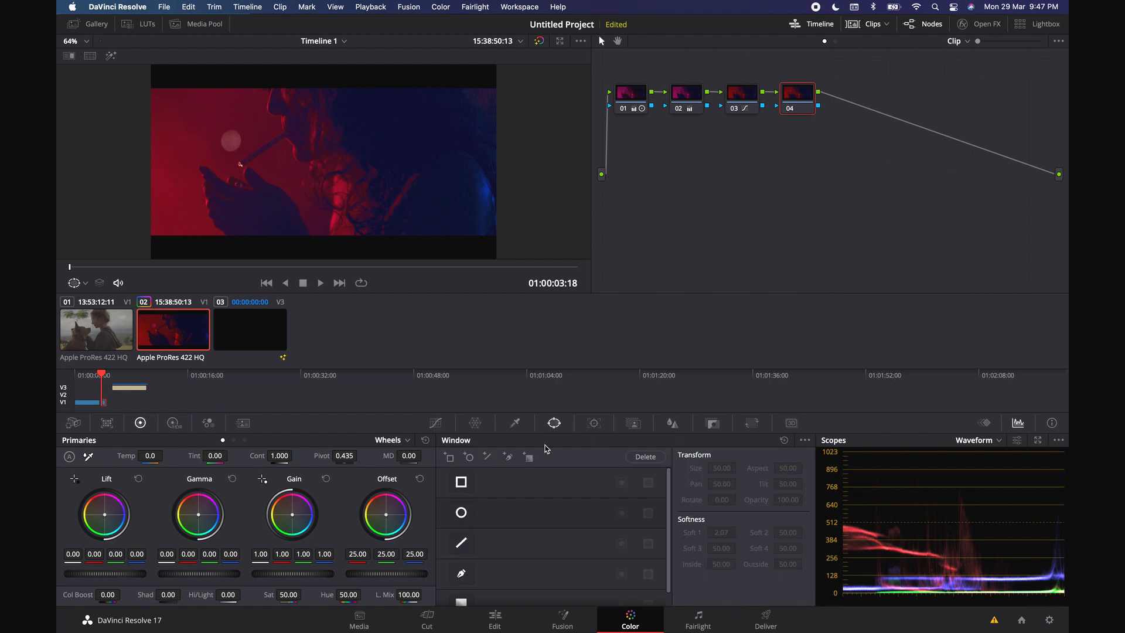
left_click(468, 515)
left_click_drag(323, 211, 326, 265)
left_click_drag(324, 115, 290, 105)
left_click_drag(205, 235, 179, 274)
left_click(622, 513)
left_click_drag(721, 533, 779, 532)
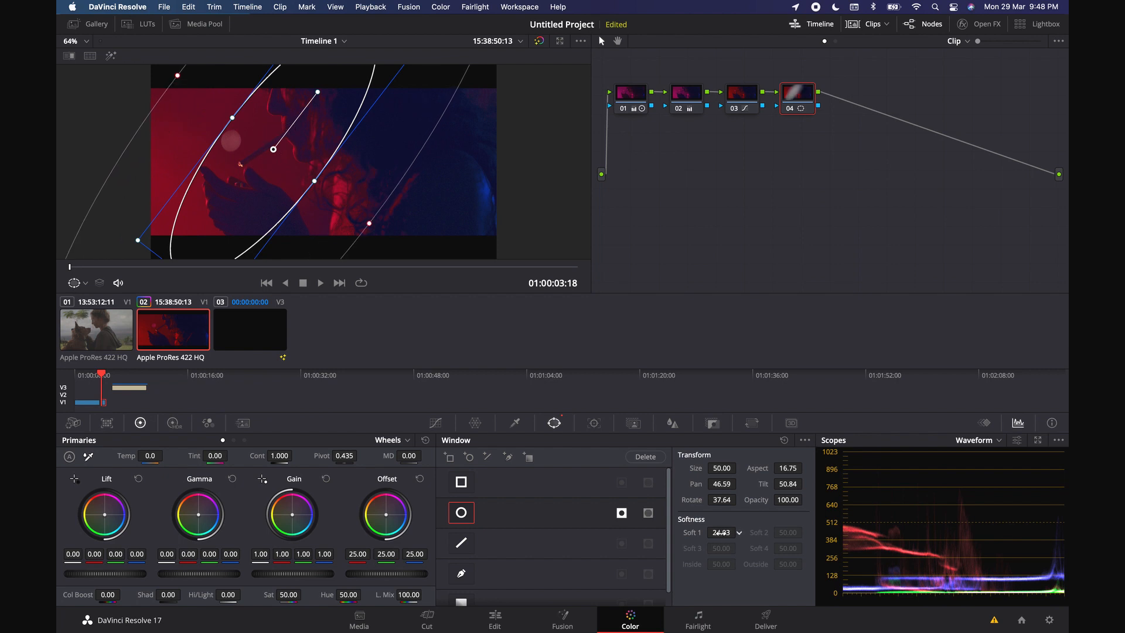
Darken the area outside node 04's window by pulling down the custom curve, and set the window's Soft 1 to 48.71
left_click(436, 422)
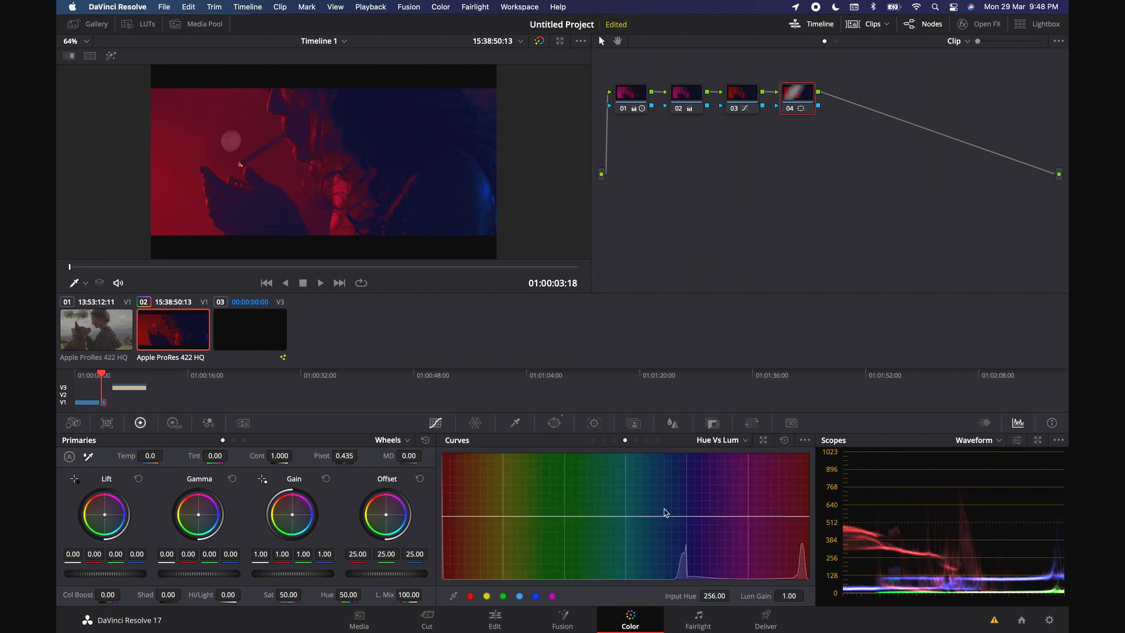
left_click(592, 441)
left_click_drag(509, 557, 529, 577)
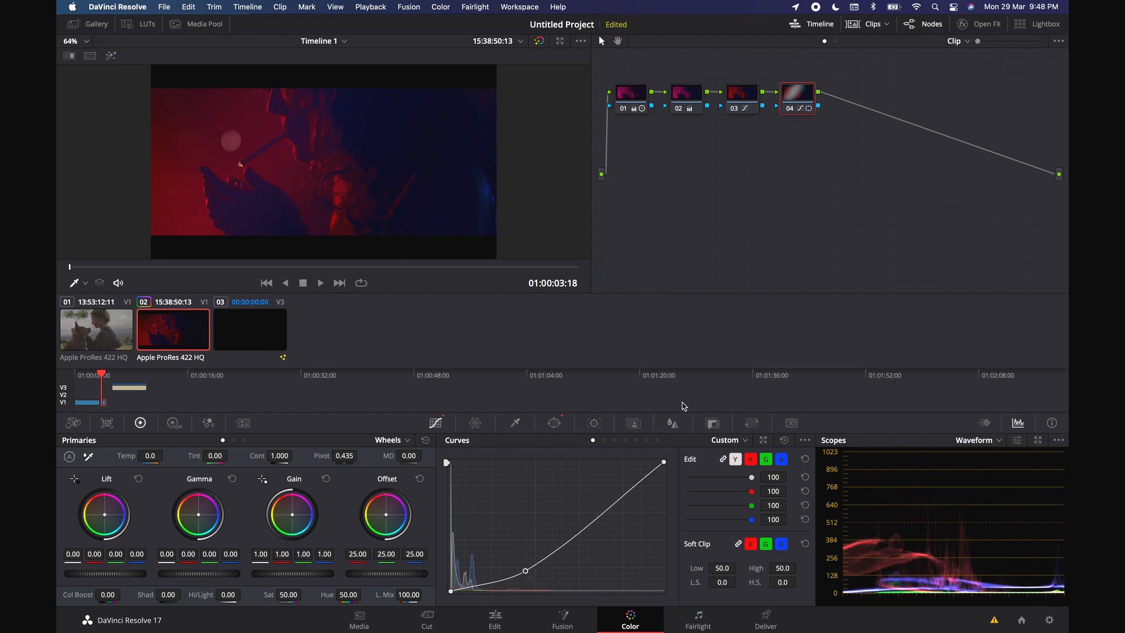
left_click(554, 423)
left_click_drag(722, 532, 721, 537)
Add an outside node after node 04 and brighten its area by raising the midtones of the custom curve
right_click(815, 94)
mouse_move(862, 150)
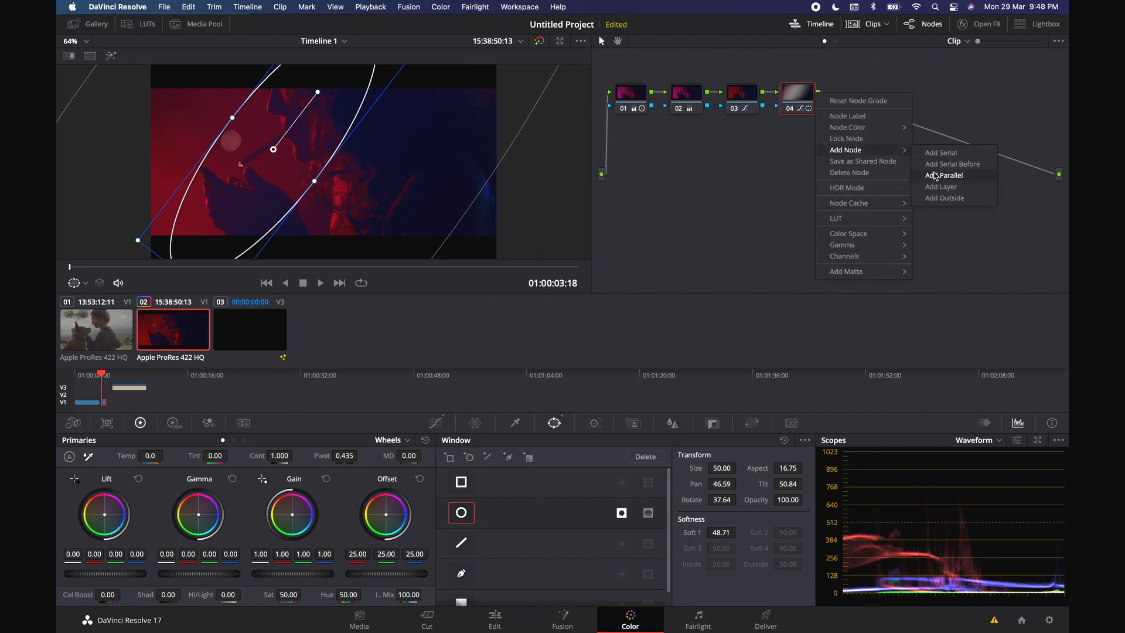
left_click(945, 200)
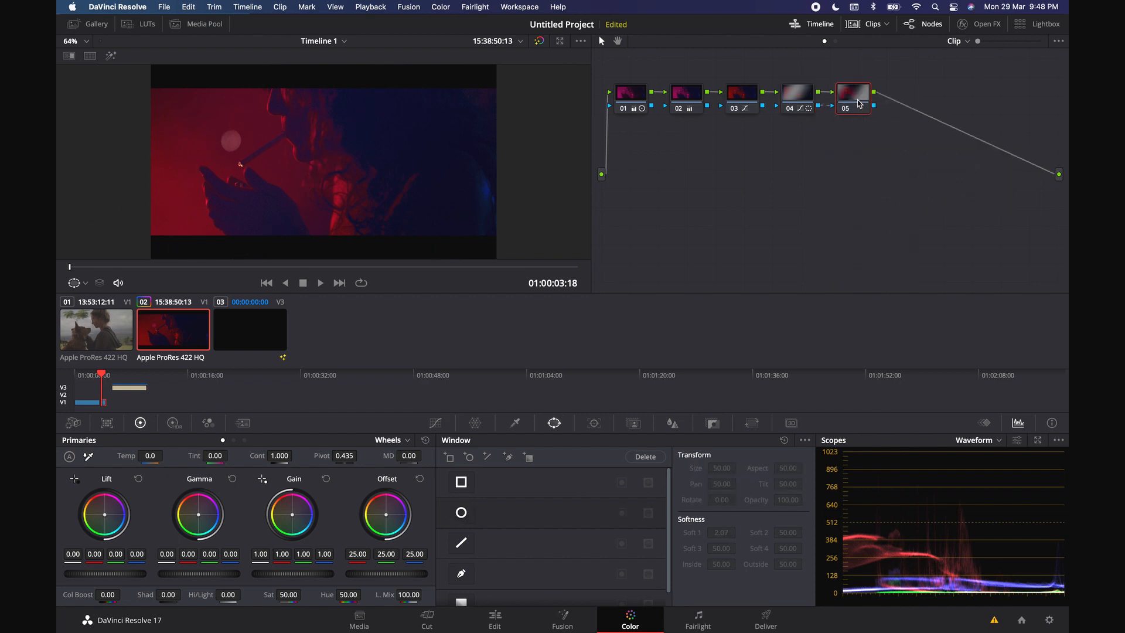
left_click(436, 422)
left_click_drag(562, 528, 553, 517)
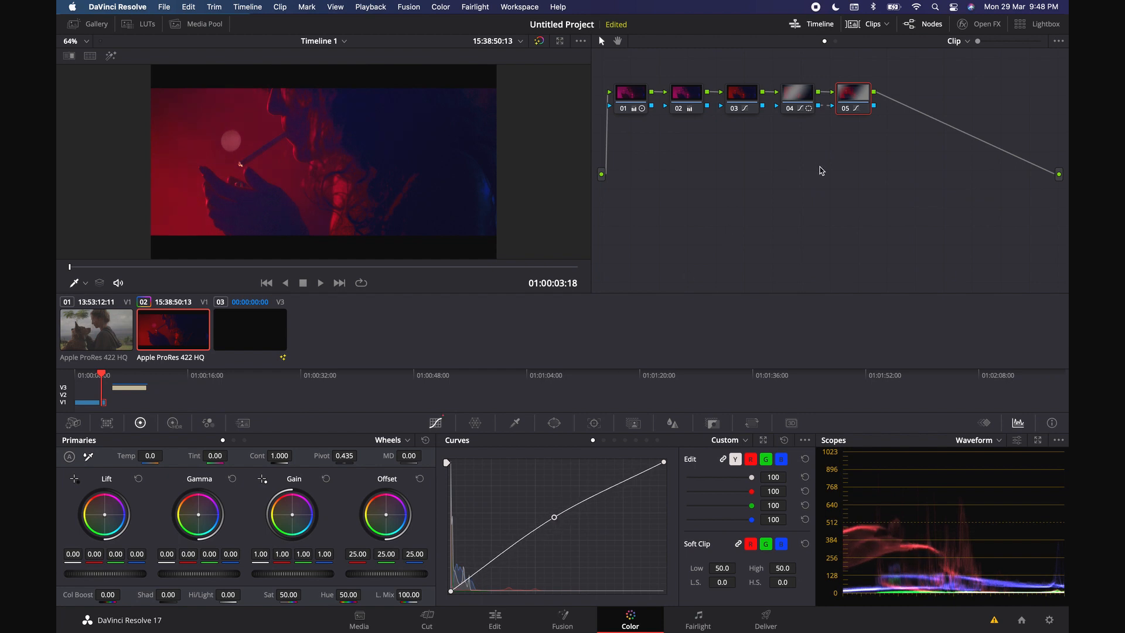
Compare the clip with and without its grade, view it full screen, and look at the Color Warper and Qualifier tools
key("shift+d")
key("shift+d")
key("shift+d")
key("shift+d")
key("super+f")
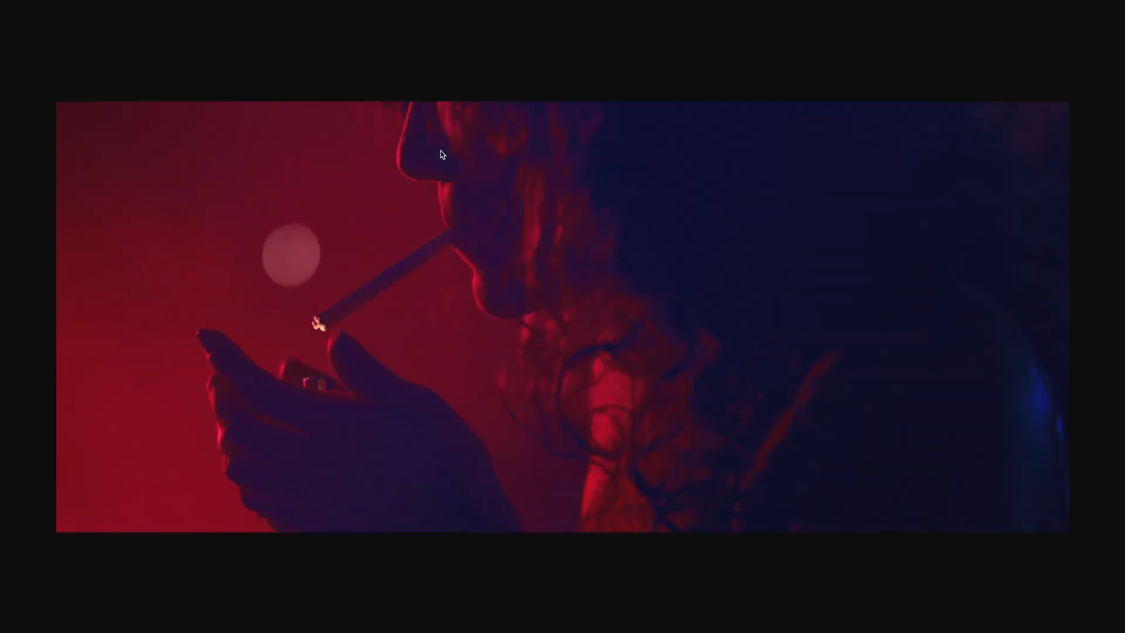
key("super+f")
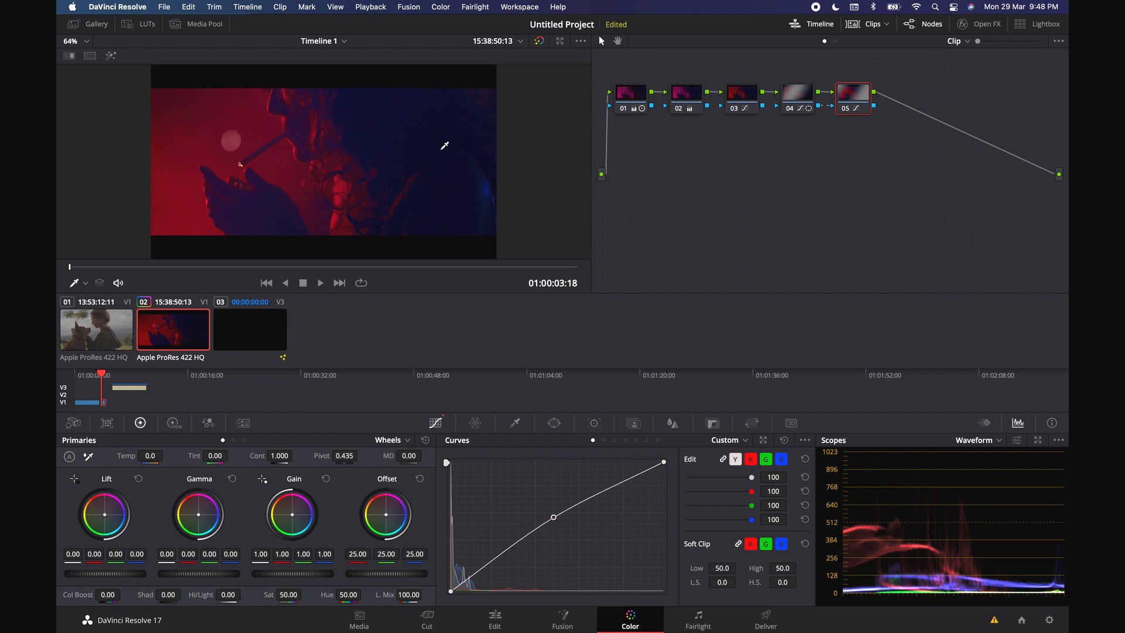
left_click(476, 423)
left_click(515, 423)
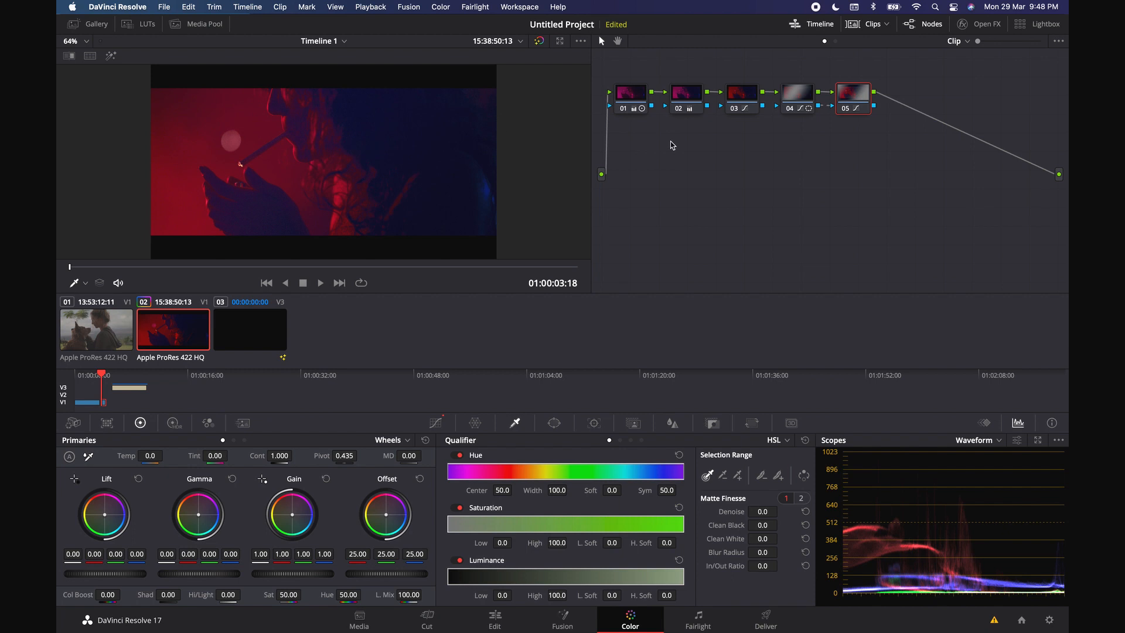
Shift the whole node chain along and insert a new corrector node between the source input and the first node
left_click_drag(612, 62, 839, 123)
left_click(631, 98)
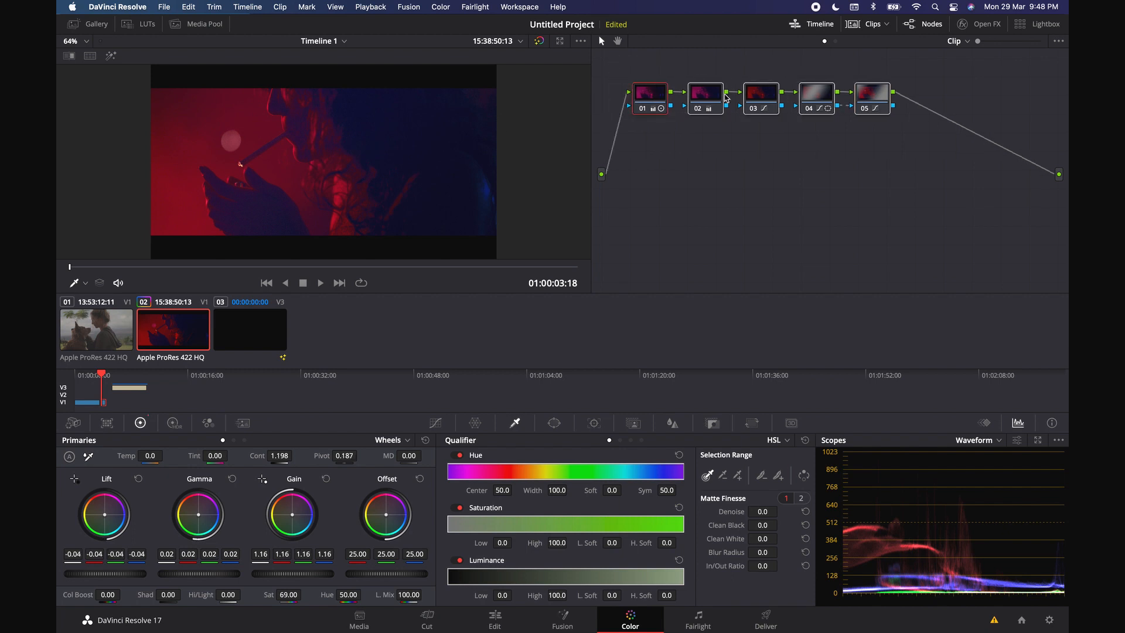
key("Delete")
right_click(648, 92)
mouse_move(756, 109)
left_click(792, 113)
left_click_drag(601, 174, 745, 91)
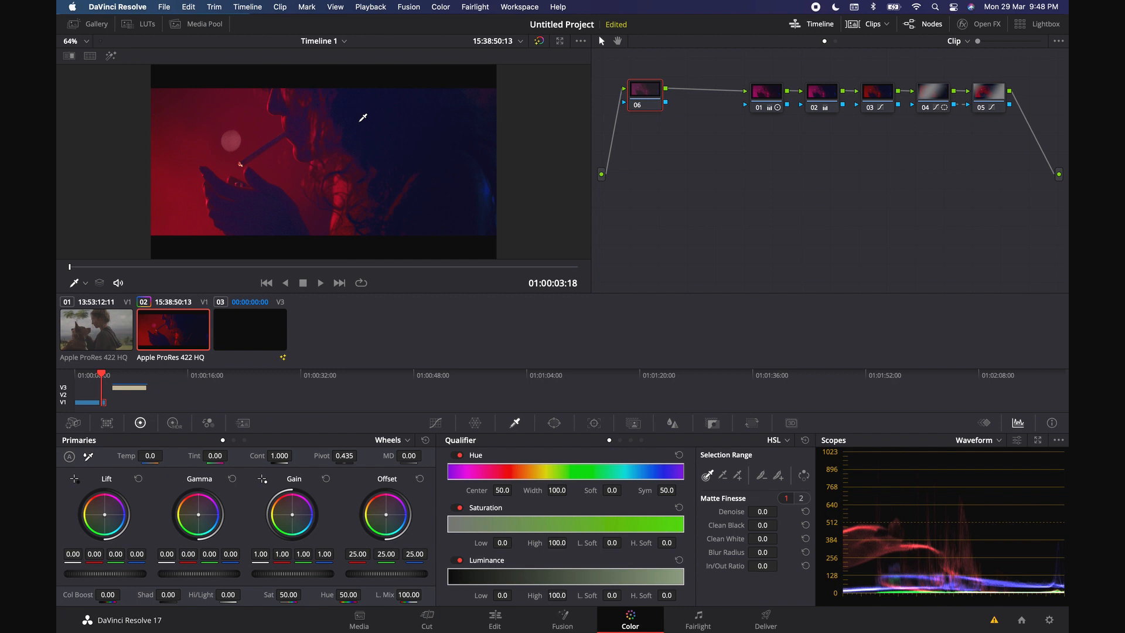
Apply temporal noise reduction to the first node with 3 frames and luma and chroma thresholds of 8.0
key("super+f")
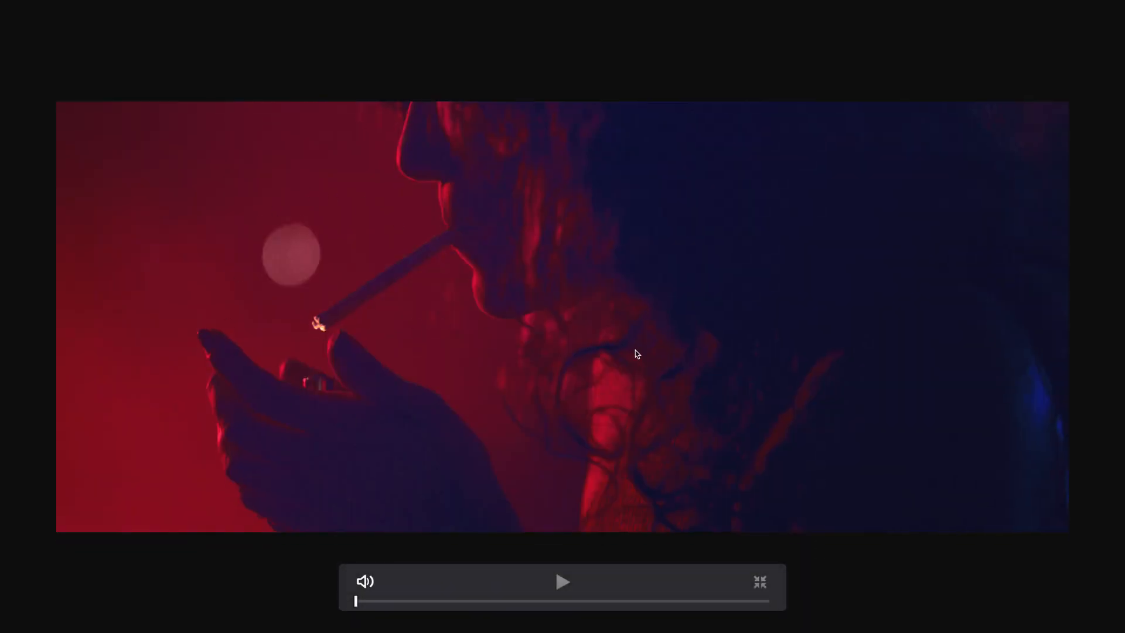
key("Escape")
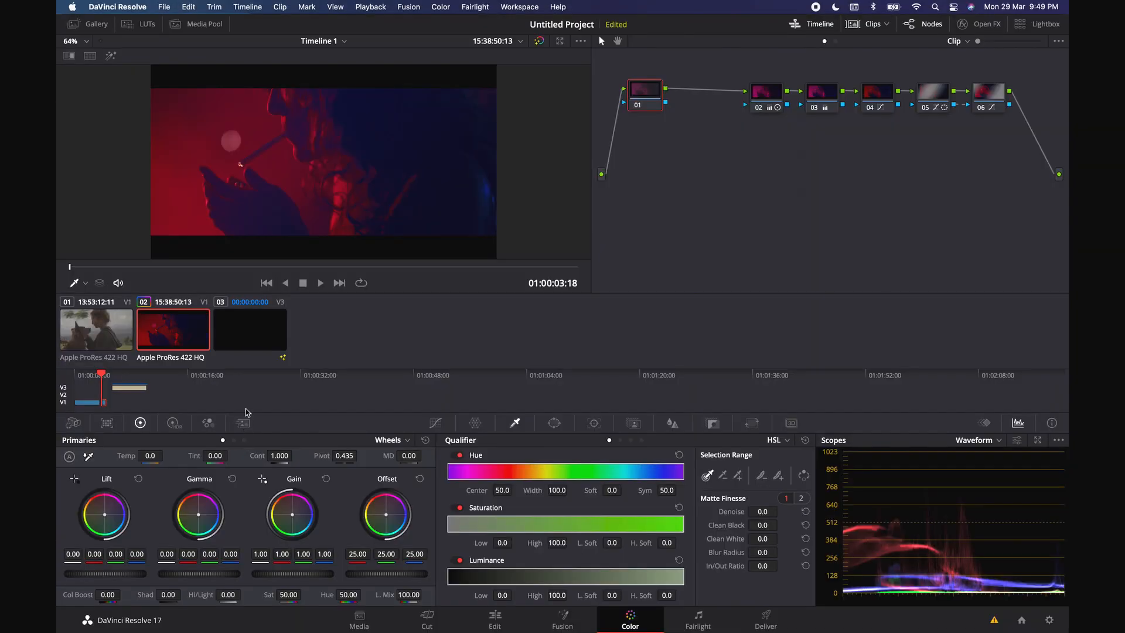
left_click(243, 423)
left_click(146, 472)
left_click(144, 524)
left_click_drag(145, 534, 187, 533)
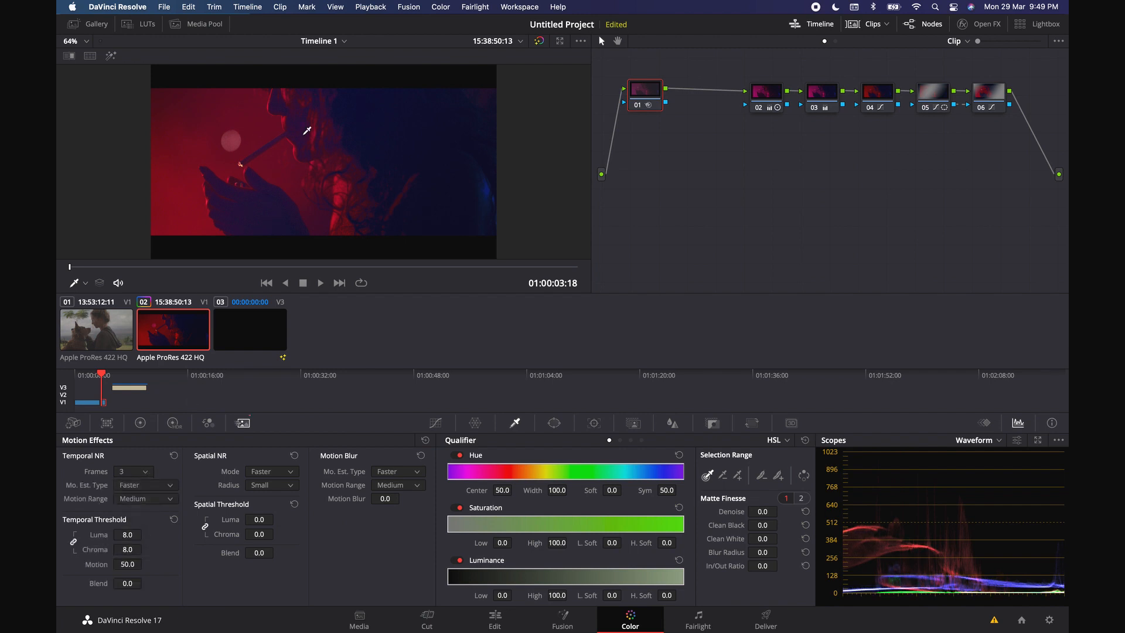
Compare the image full screen with the noise reduction node enabled and disabled, leaving it enabled
key("super+f")
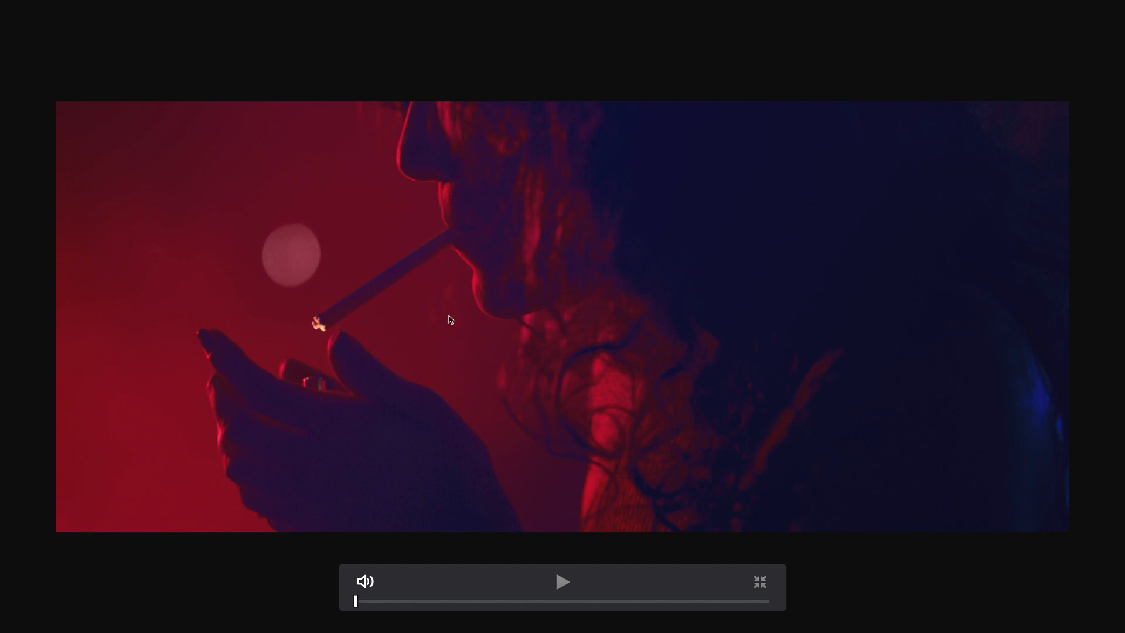
key("super+f")
left_click(637, 109)
key("super+f")
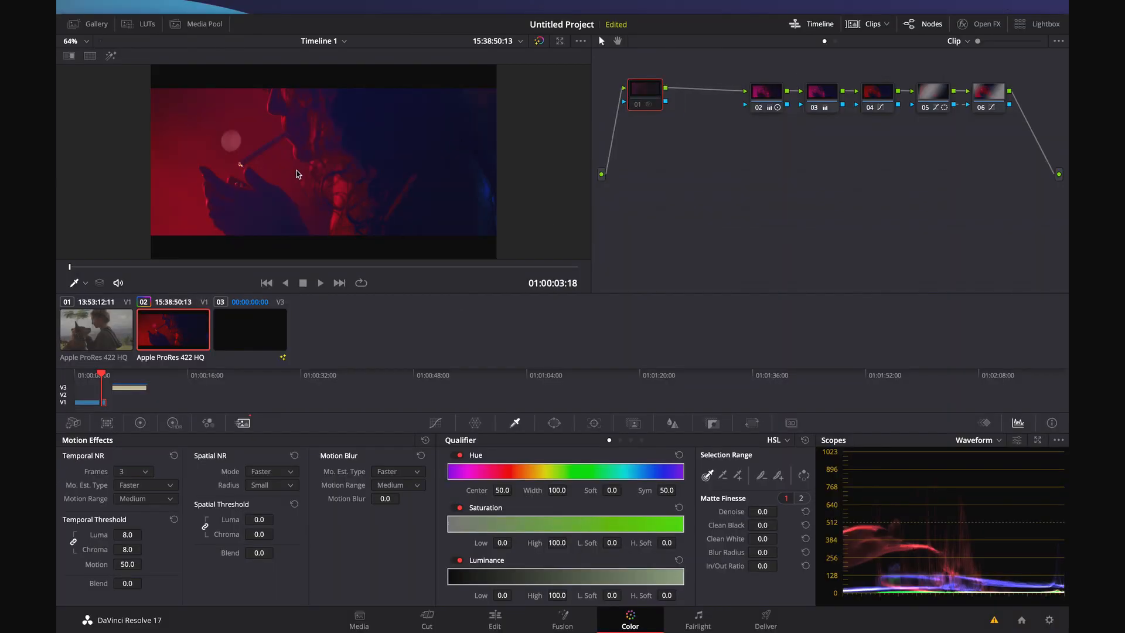
key("super+f")
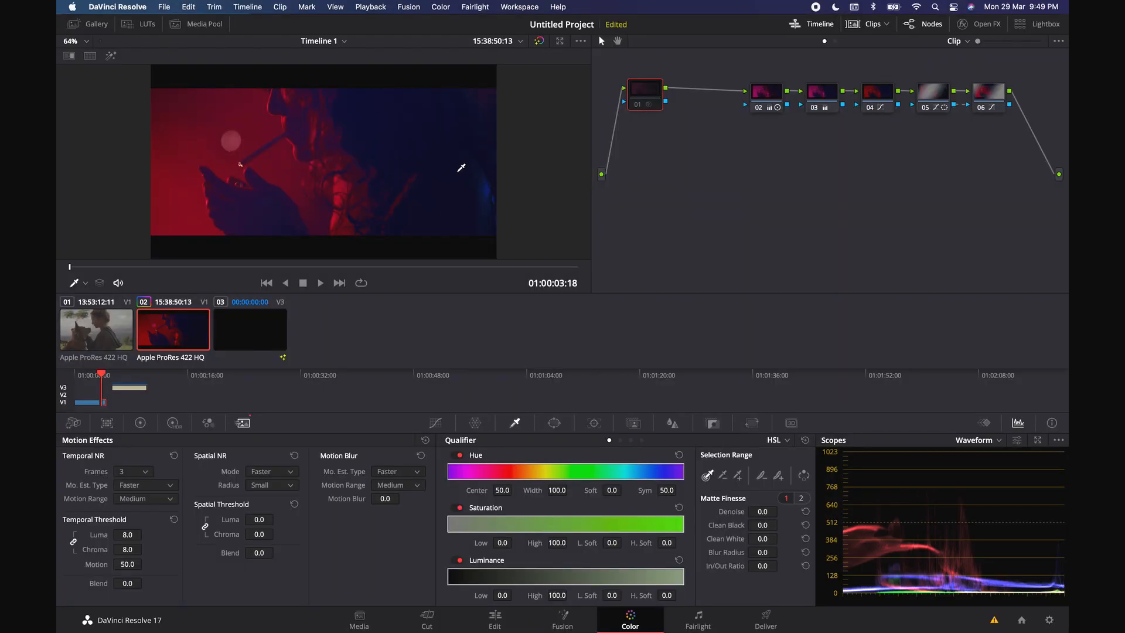
key("super+f")
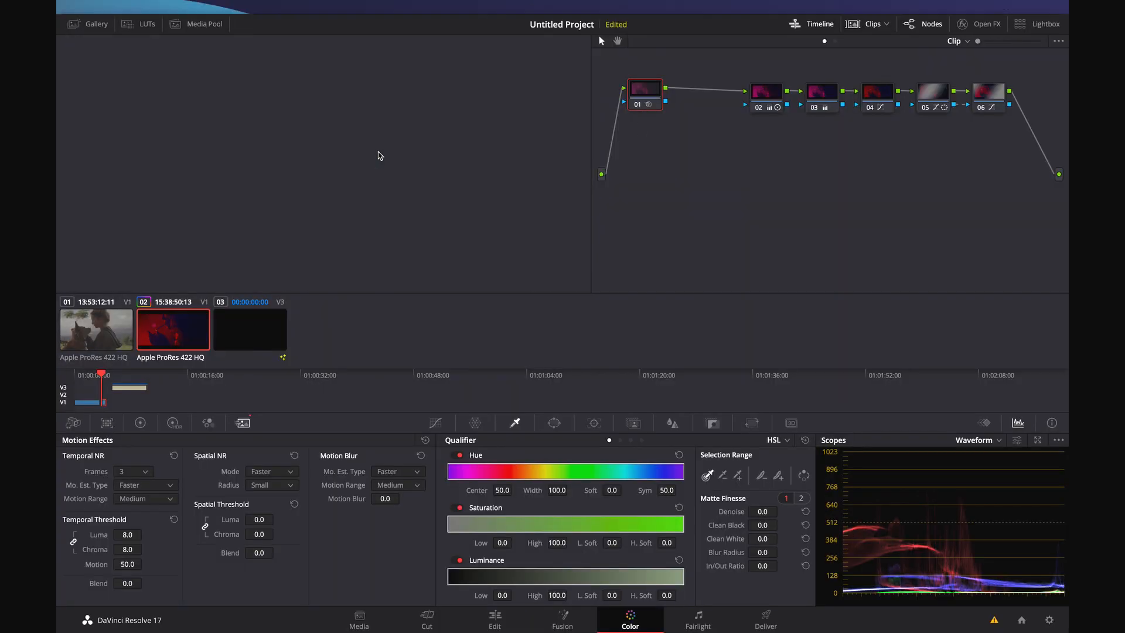
key("super+f")
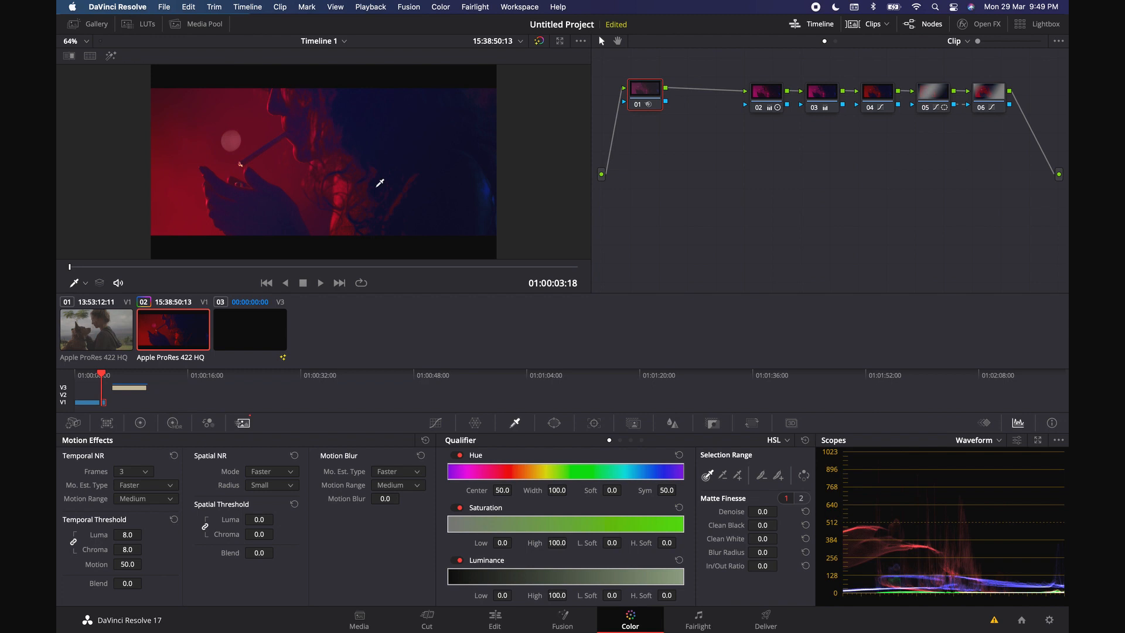
Look through the Window, Magic Mask and Blur tools and redisplay the Primaries
left_click(555, 429)
left_click(634, 426)
left_click(680, 426)
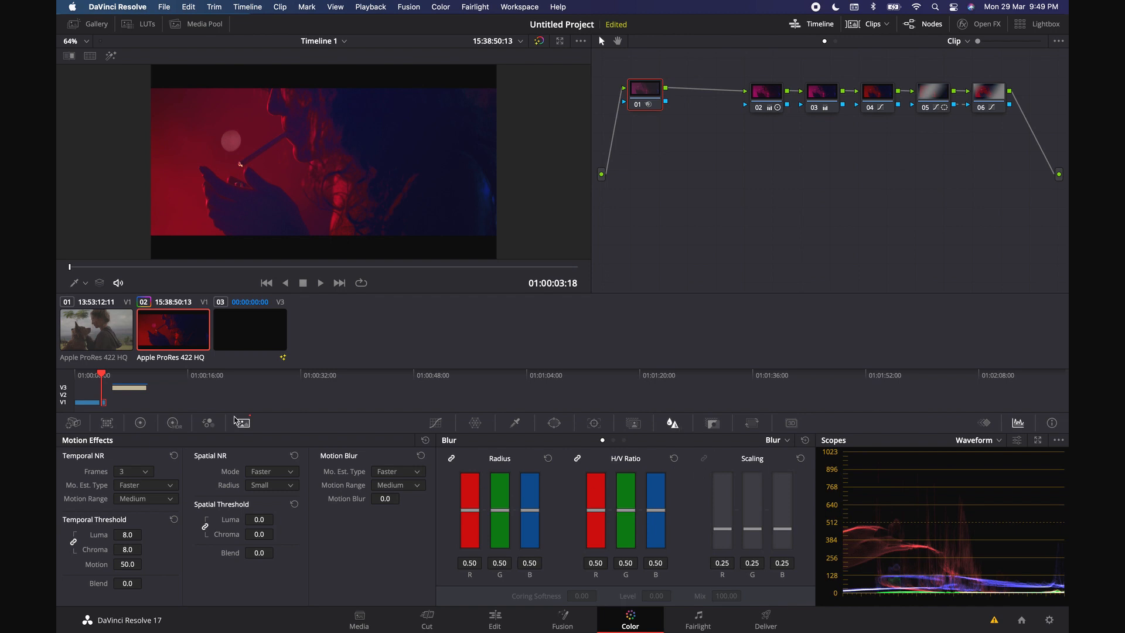
left_click(141, 425)
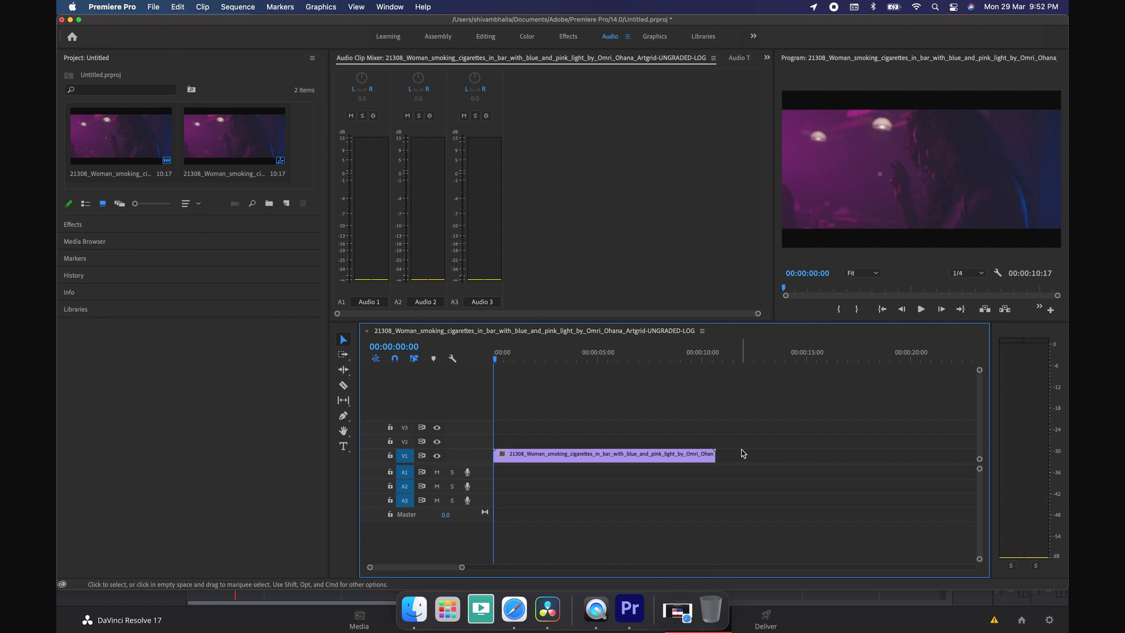
Switch to DaVinci Resolve's Fairlight page and resize the meters area and the video viewer
left_click(547, 610)
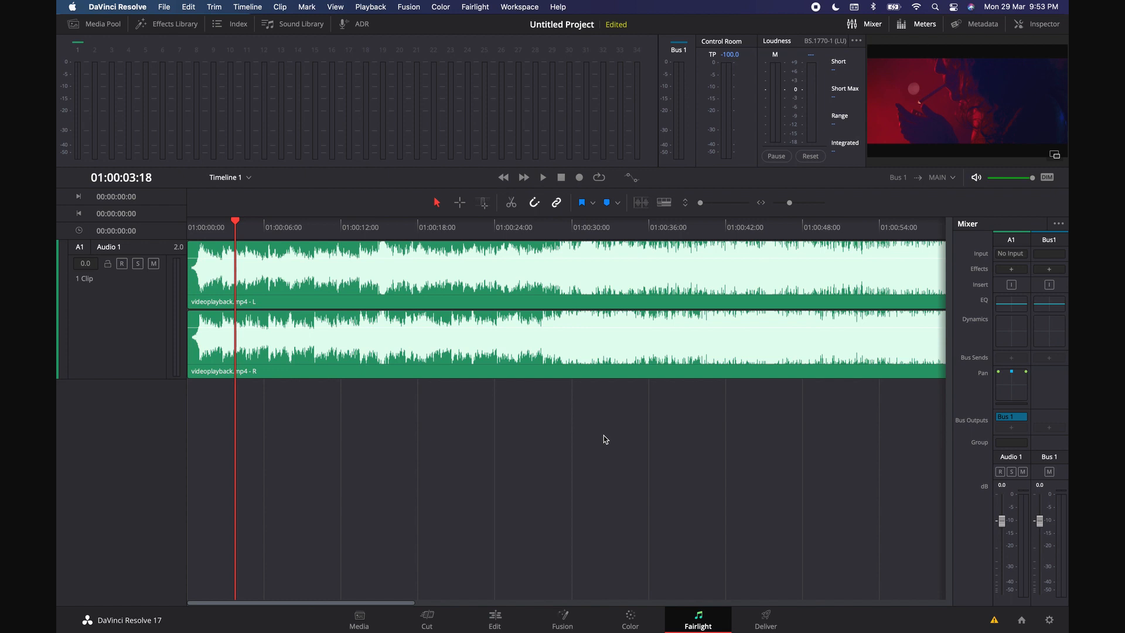
left_click_drag(872, 168, 861, 316)
left_click_drag(867, 269, 658, 283)
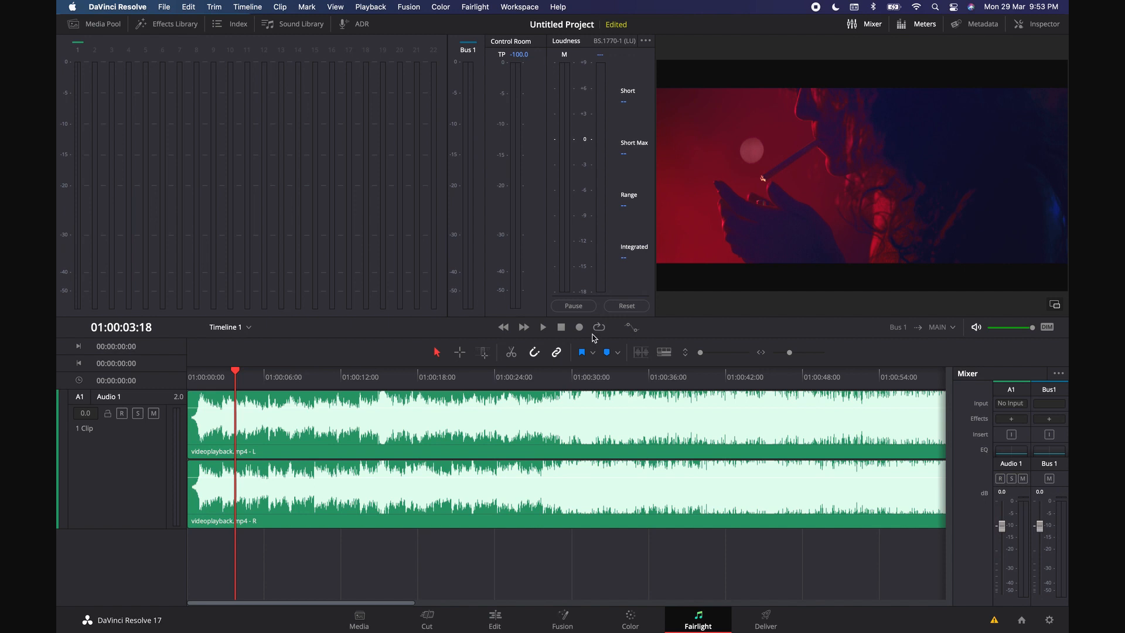
left_click_drag(593, 338, 593, 207)
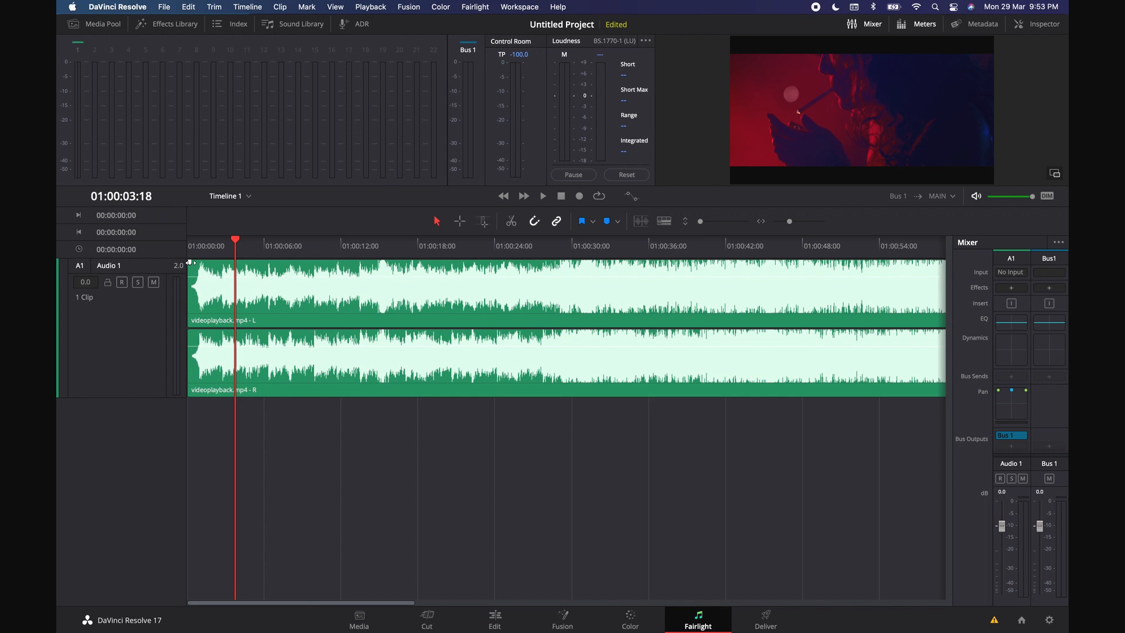
Add a fade-in of about 3 seconds to the Audio 1 clip, bend its curve upward and scrub through the start
left_click_drag(190, 263, 226, 263)
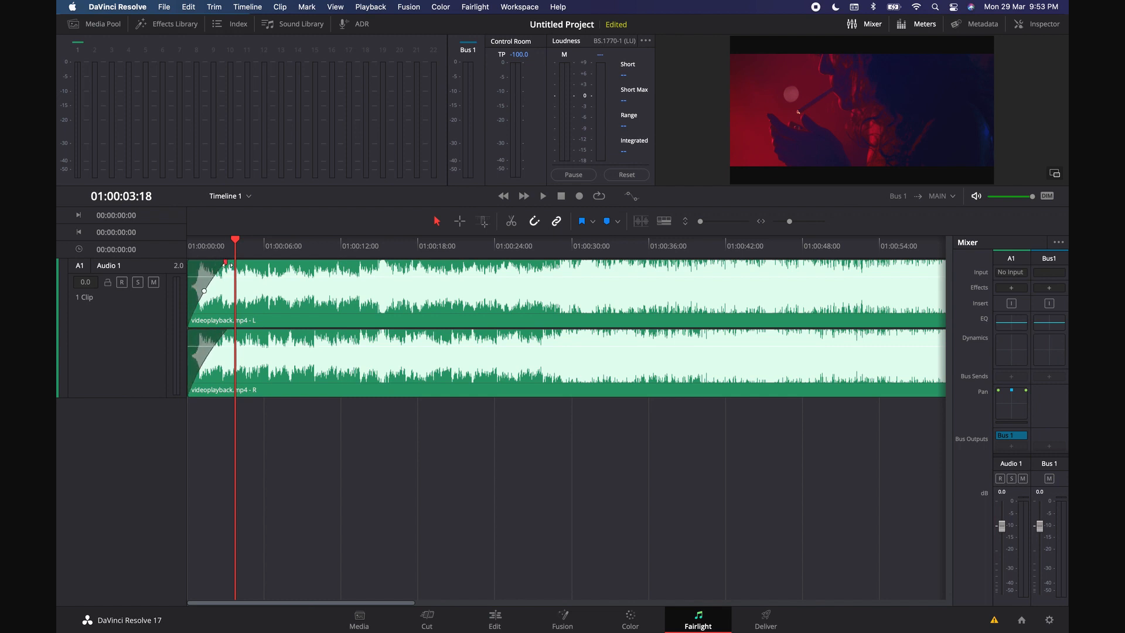
left_click_drag(204, 290, 201, 287)
left_click(191, 246)
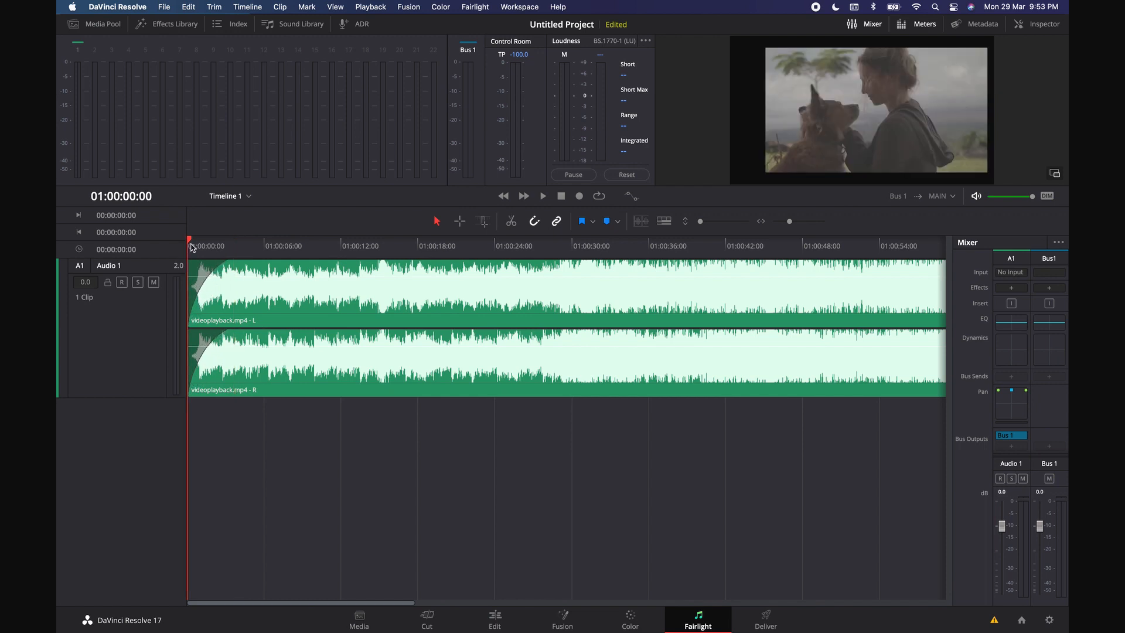
left_click_drag(192, 247, 202, 246)
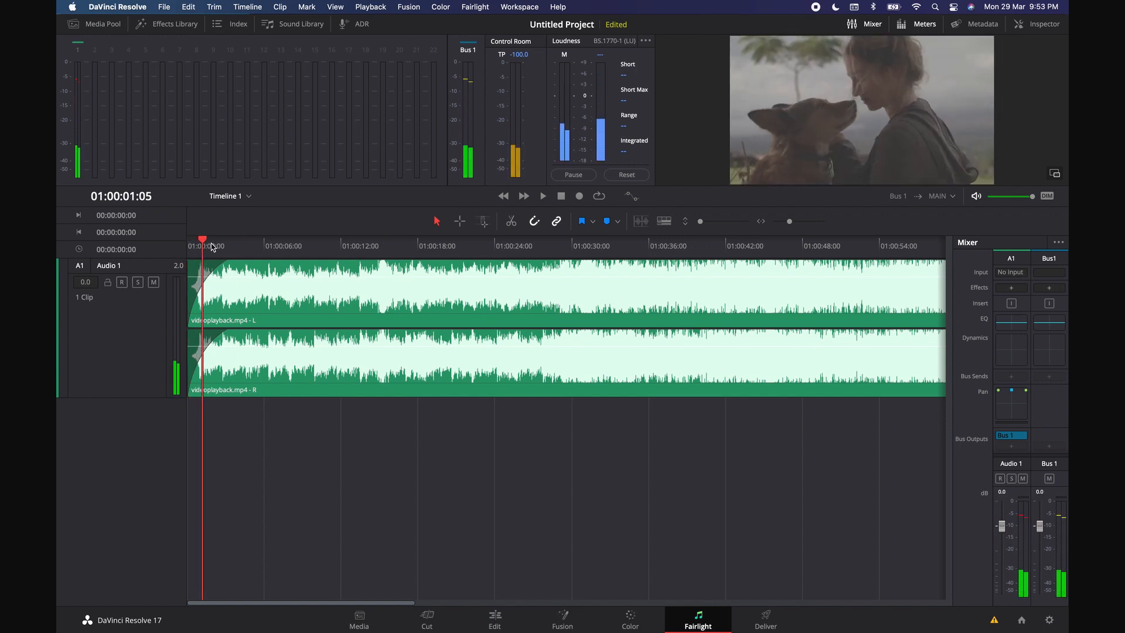
Add the Noise Reduction effect from the Noise Reduction category to the Audio 1 track and close its settings window
mouse_move(230, 269)
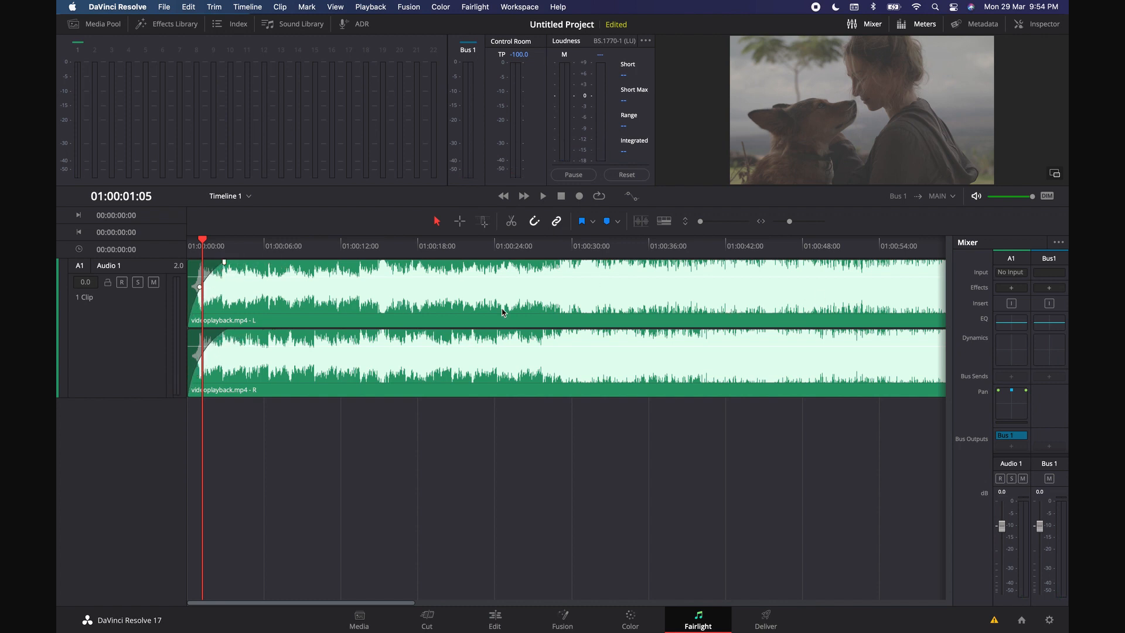
mouse_move(233, 344)
scroll(424, 389, "right", 5)
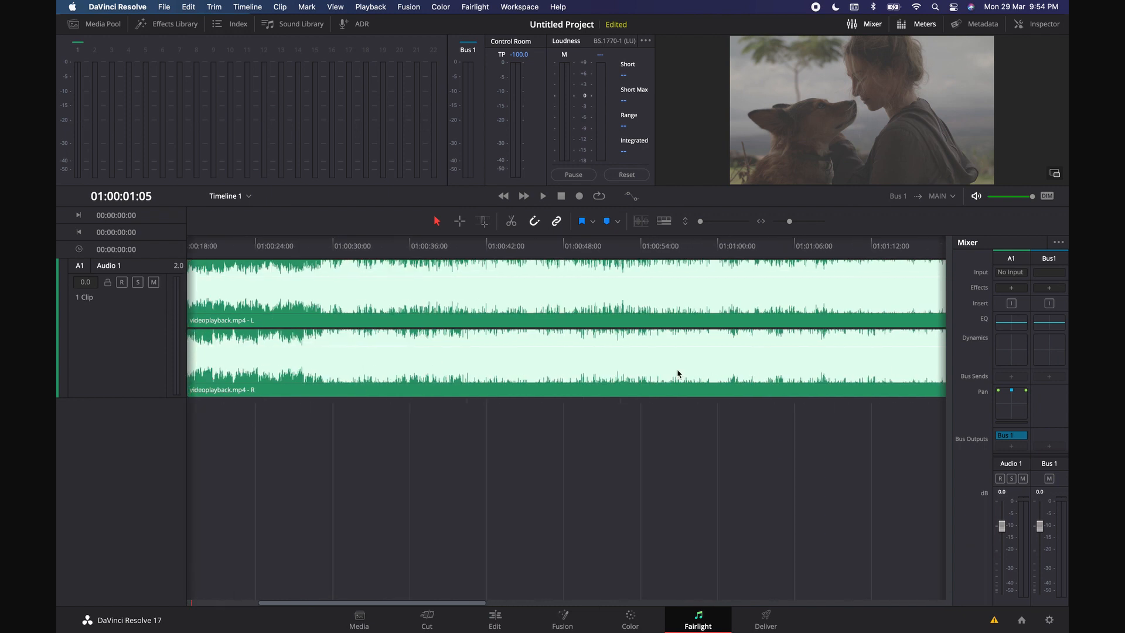
left_click(1020, 292)
mouse_move(1039, 472)
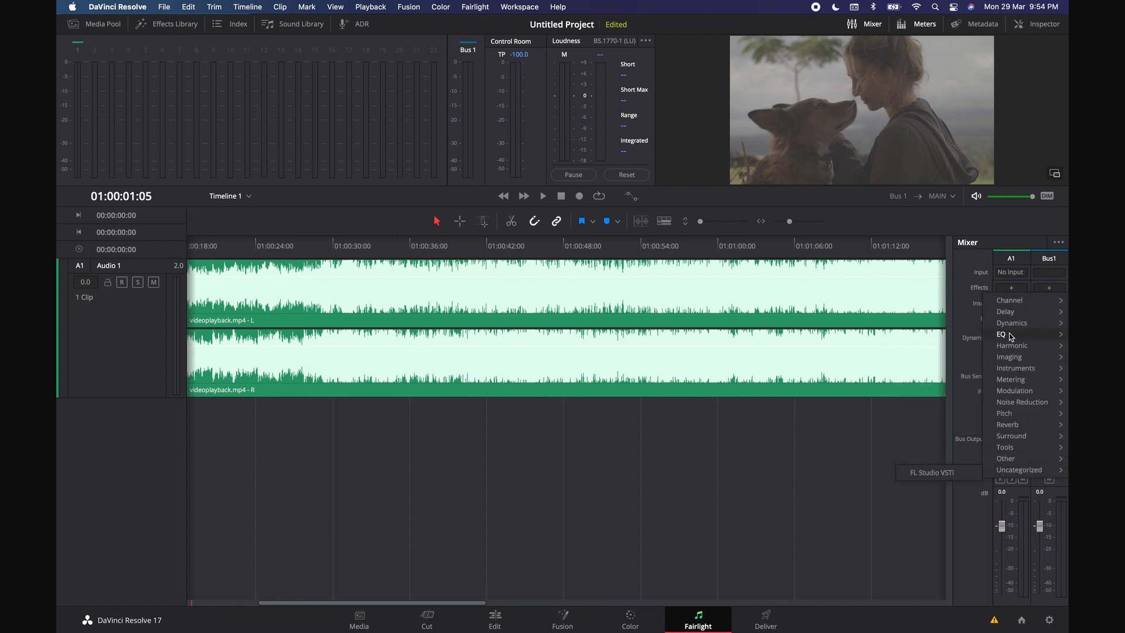
mouse_move(1021, 415)
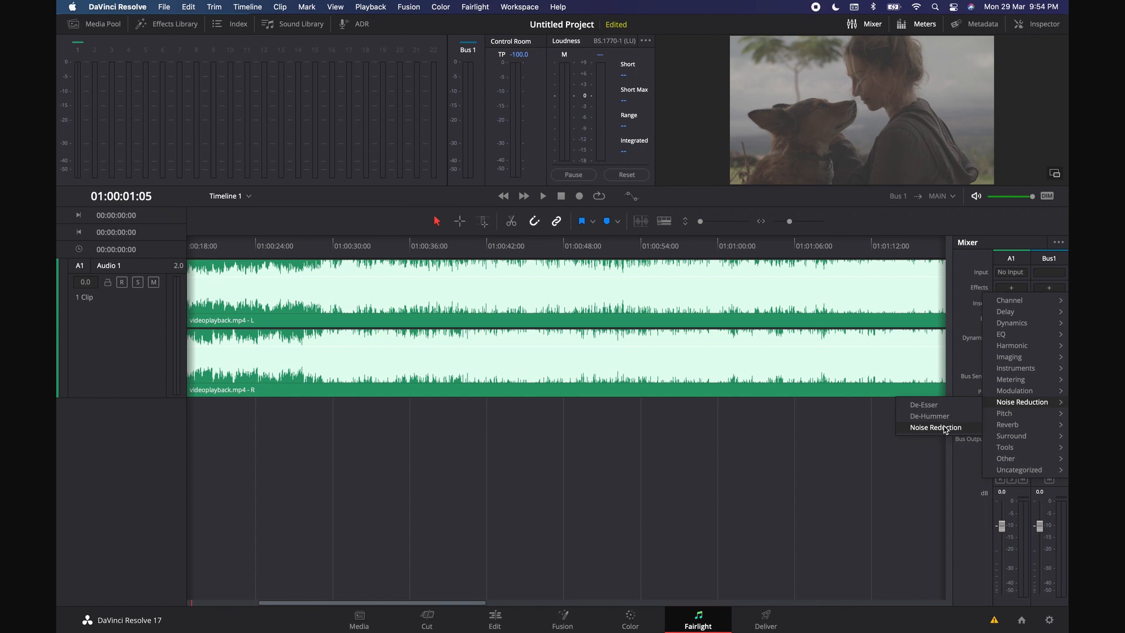
left_click(945, 427)
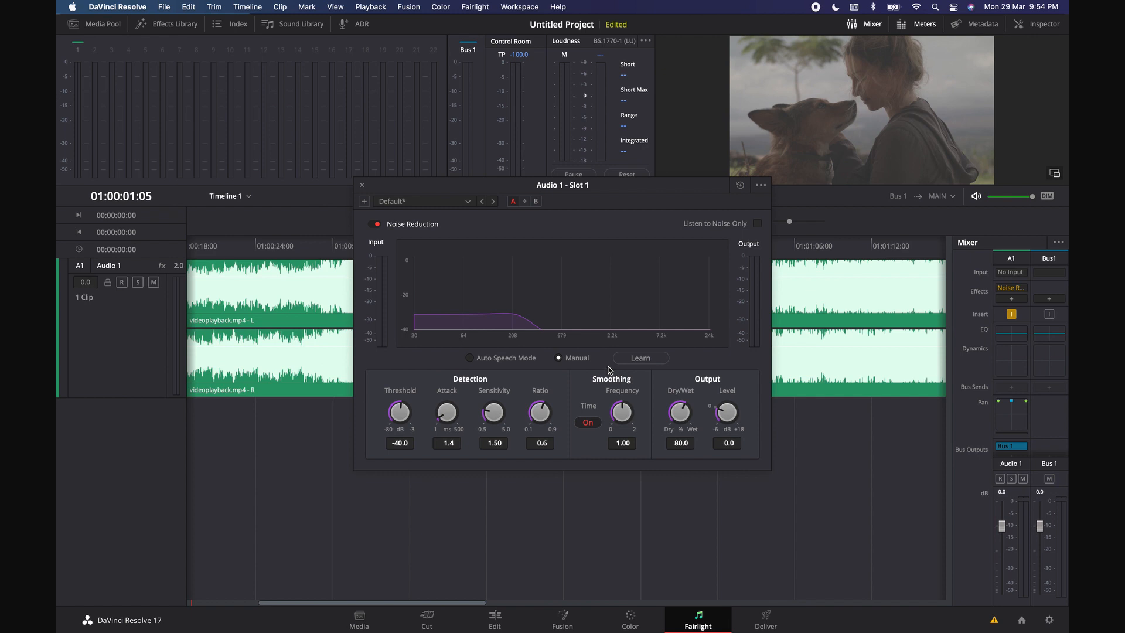
left_click(362, 185)
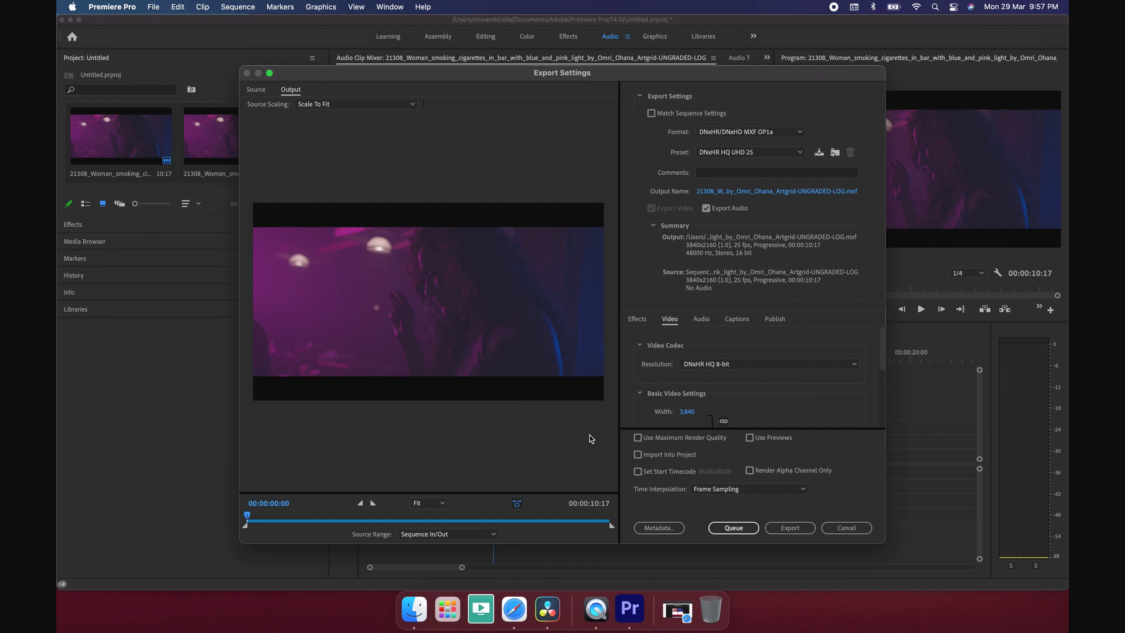
Switch to DaVinci Resolve's Deliver page, browse the render presets and choose H.264 Master
left_click(547, 609)
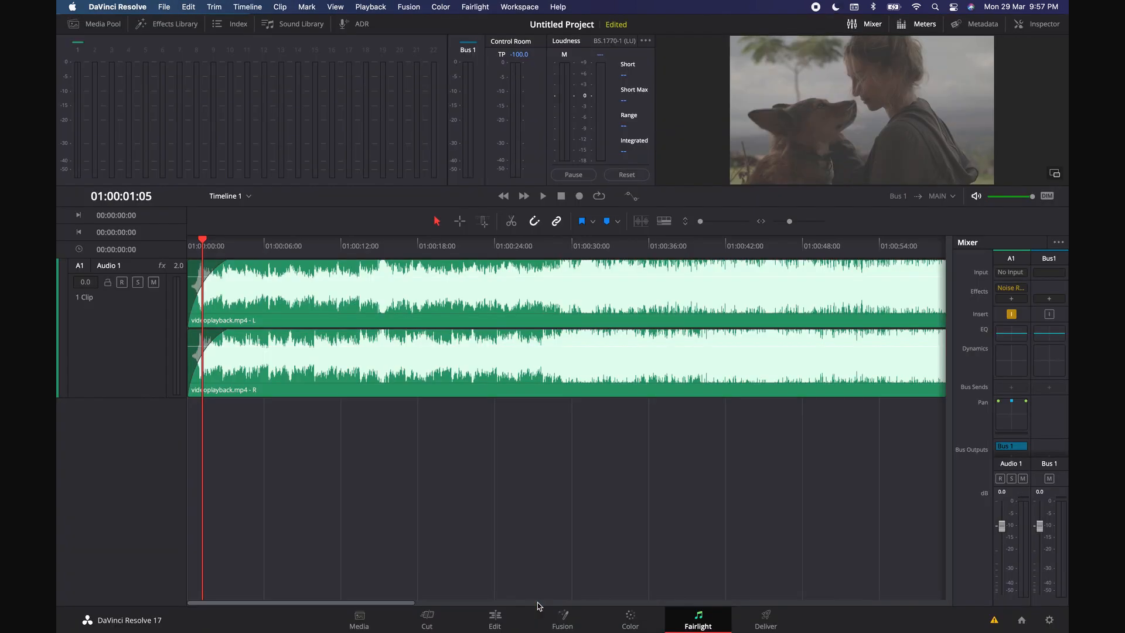
left_click(767, 622)
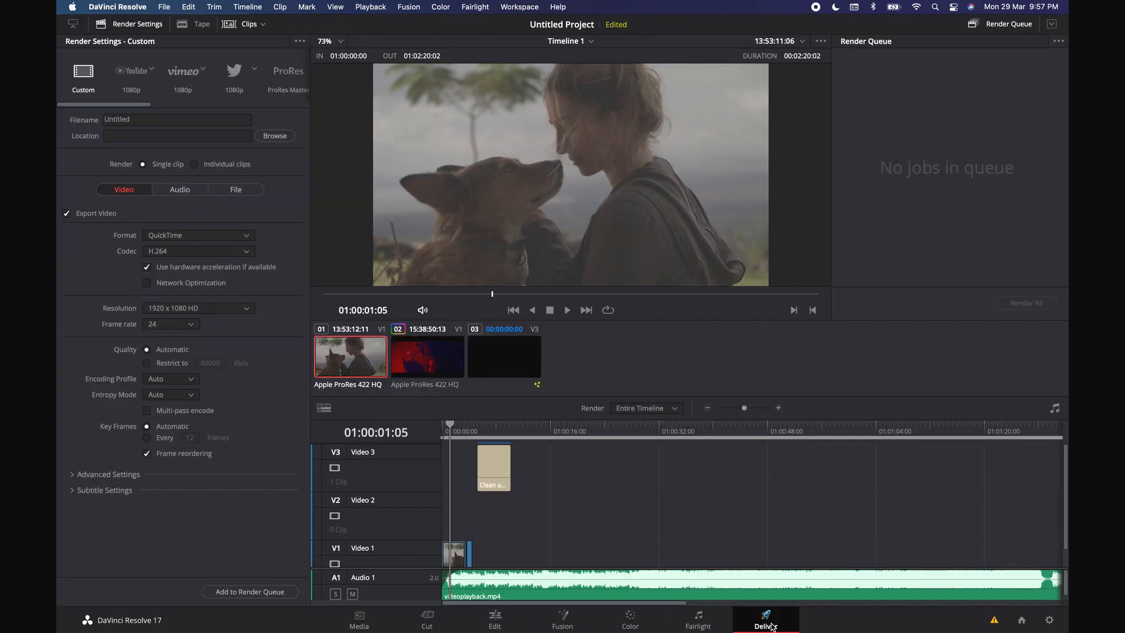
scroll(180, 76, "right", 5)
scroll(180, 76, "left", 3)
scroll(180, 76, "left", 5)
scroll(180, 76, "right", 3)
left_click(250, 76)
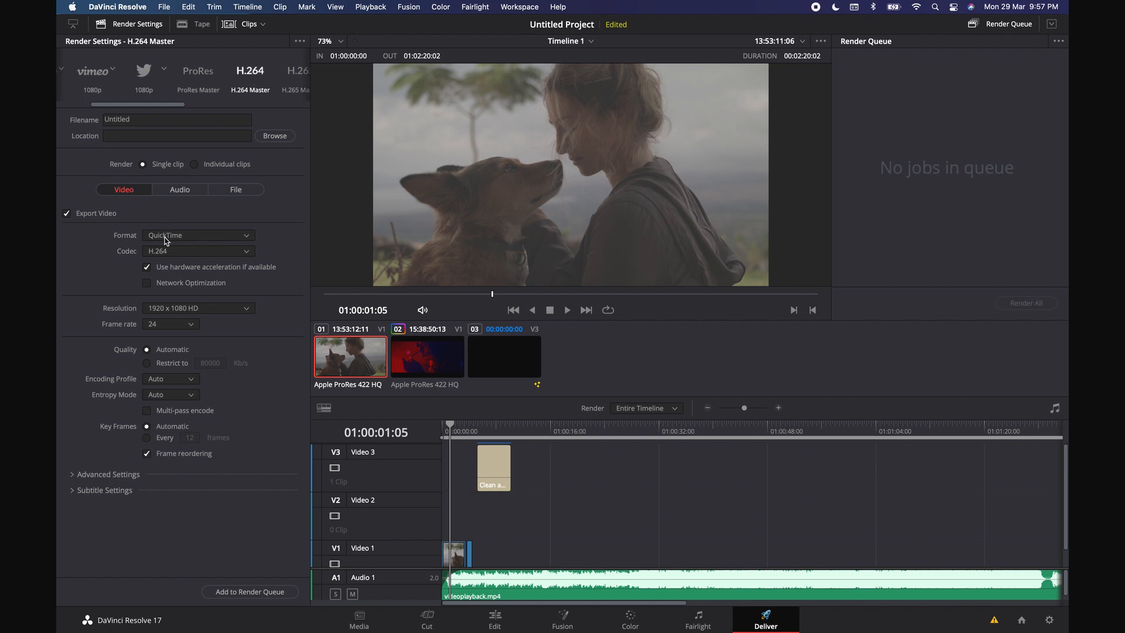
Restrict the export quality to 80000 Kb/s and expand the advanced render settings to look through them
left_click(167, 363)
left_click(107, 474)
scroll(230, 516, "down", 5)
scroll(230, 515, "down", 2)
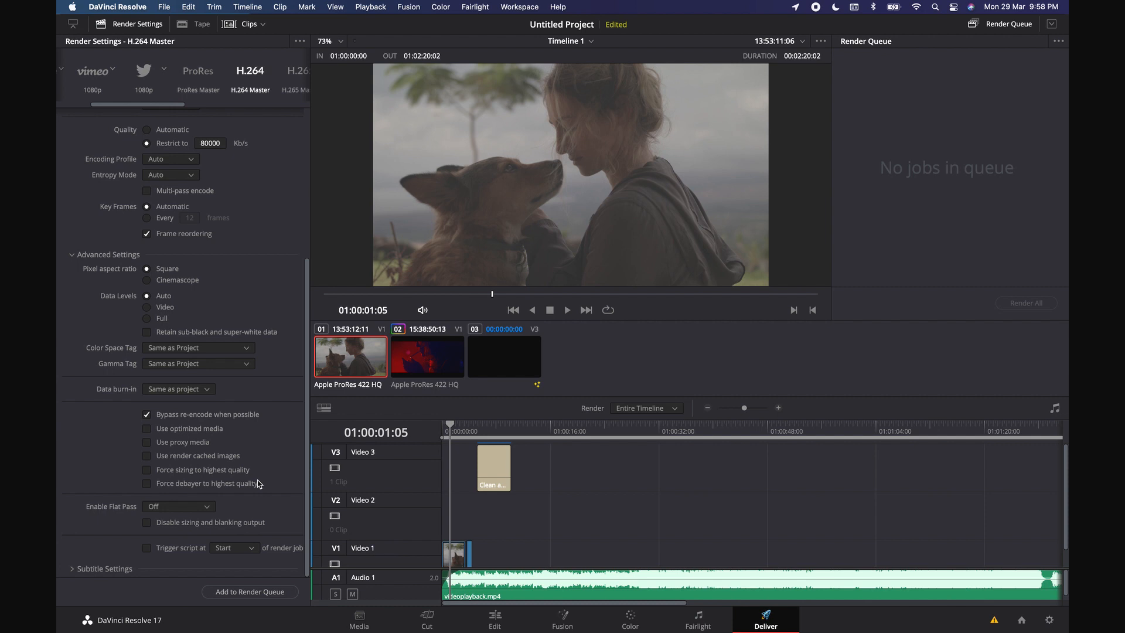
Set the Movies folder as the render destination for Untitled.mov and add the job to the render queue
scroll(251, 293, "up", 5)
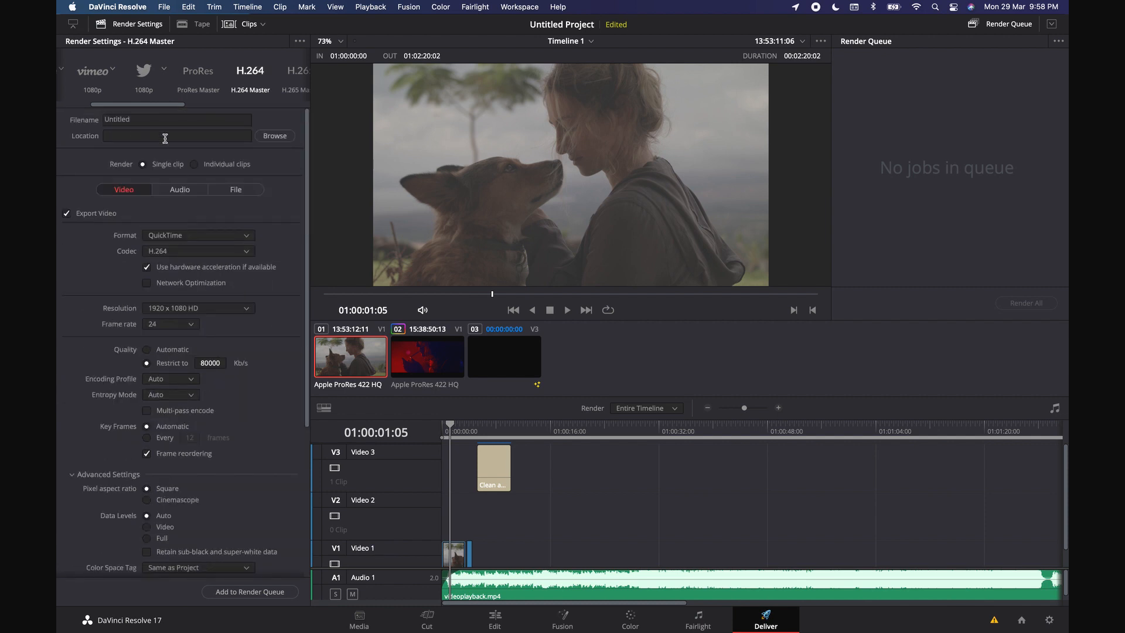
left_click(274, 135)
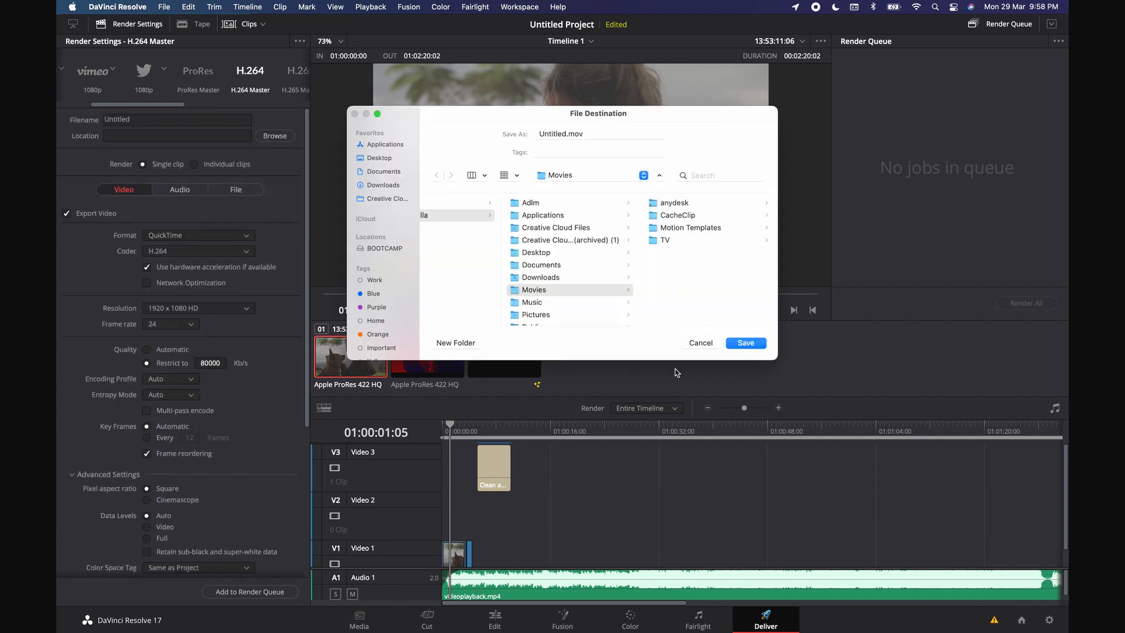
left_click(751, 344)
left_click(287, 591)
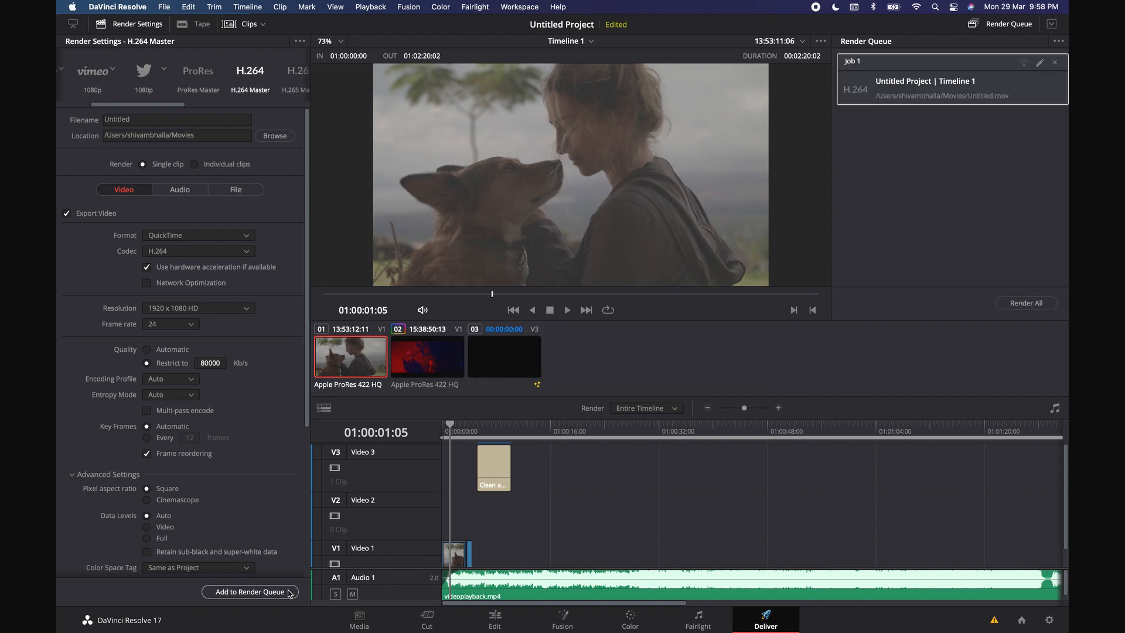